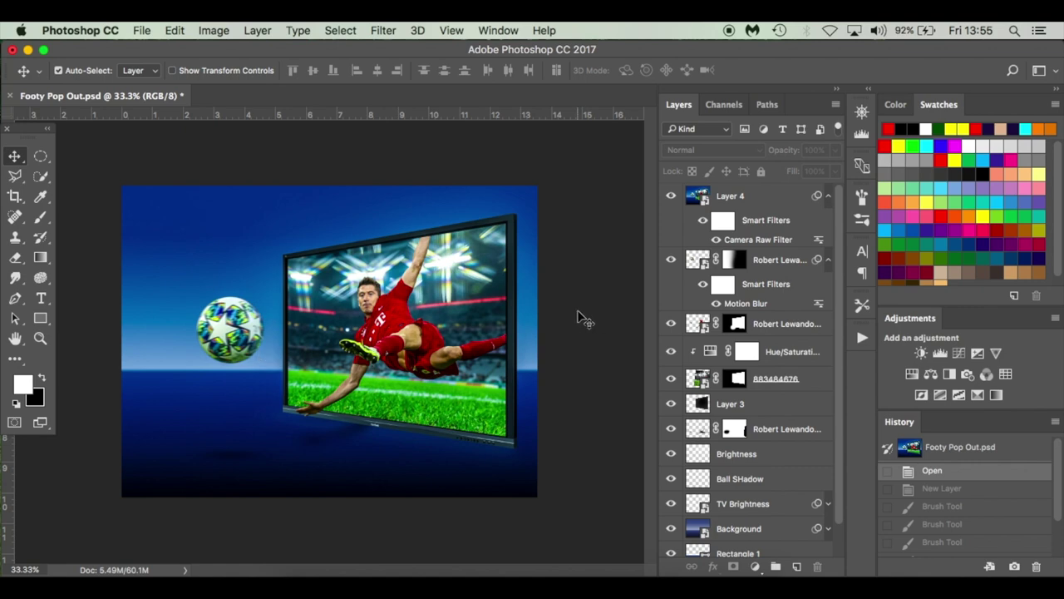
# Step: Create a new white 1600 × 1200 px, 300 ppi document, Untitled-1
pyautogui.press('super')
pyautogui.press('super+n')
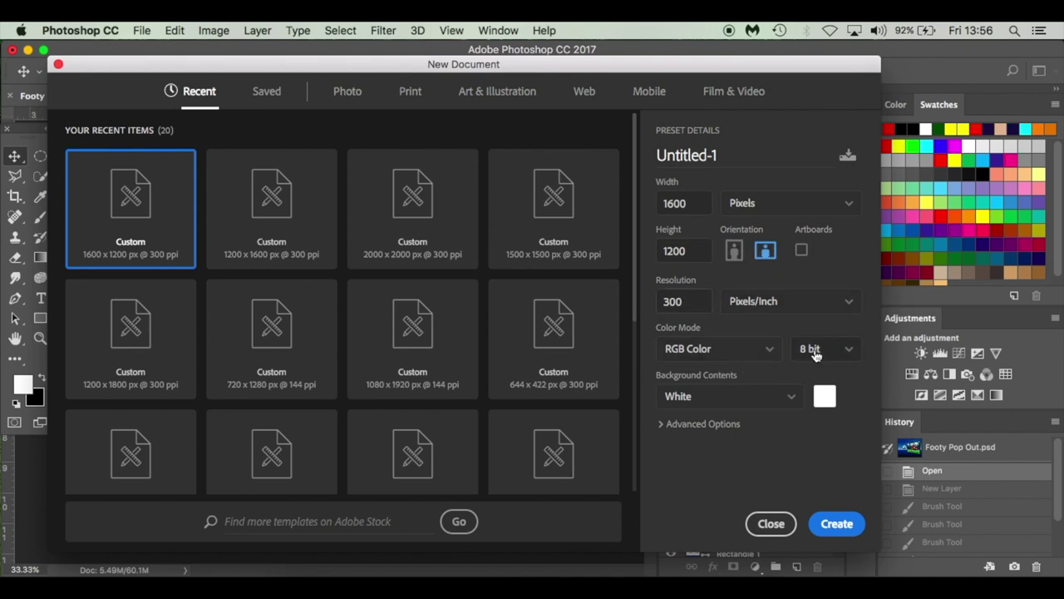
pyautogui.click(832, 524)
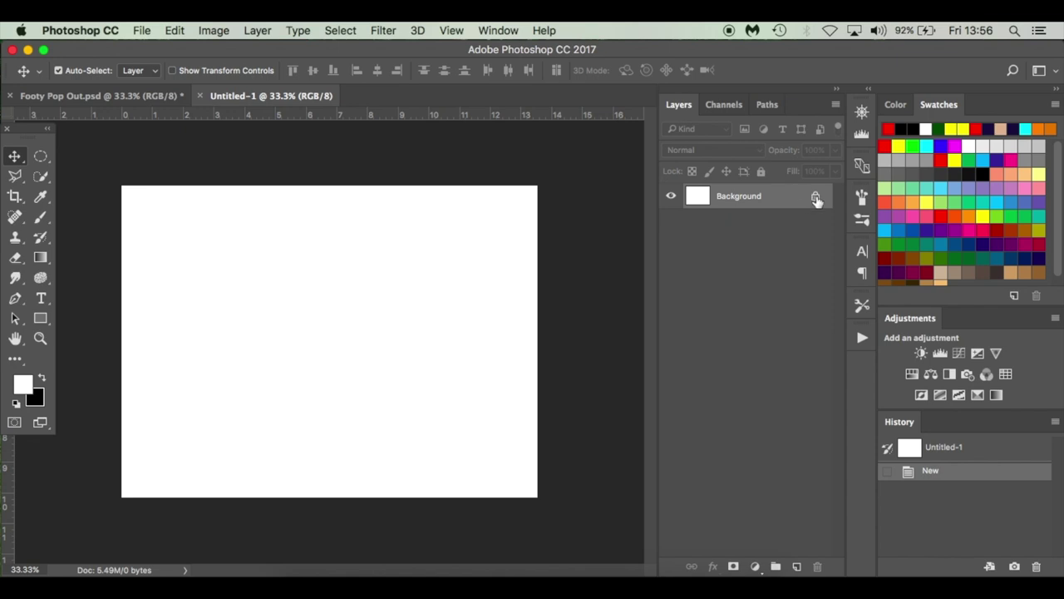
# Step: Unlock the background as Layer 0 and draw a 1788 × 610 px rectangle across the canvas bottom
pyautogui.moveTo(816, 200); pyautogui.dragTo(817, 567)
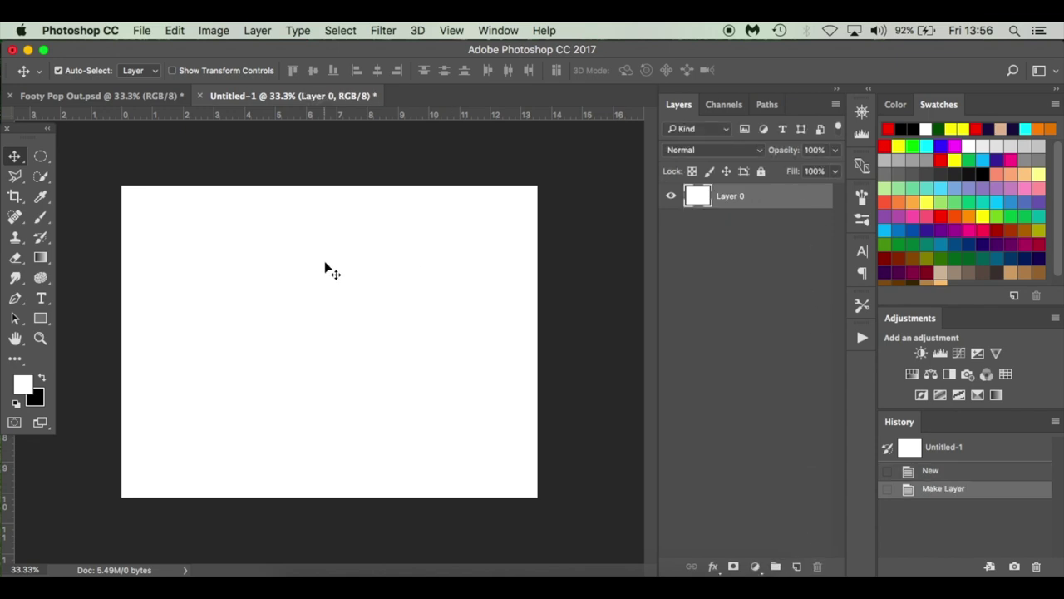
pyautogui.click(38, 326)
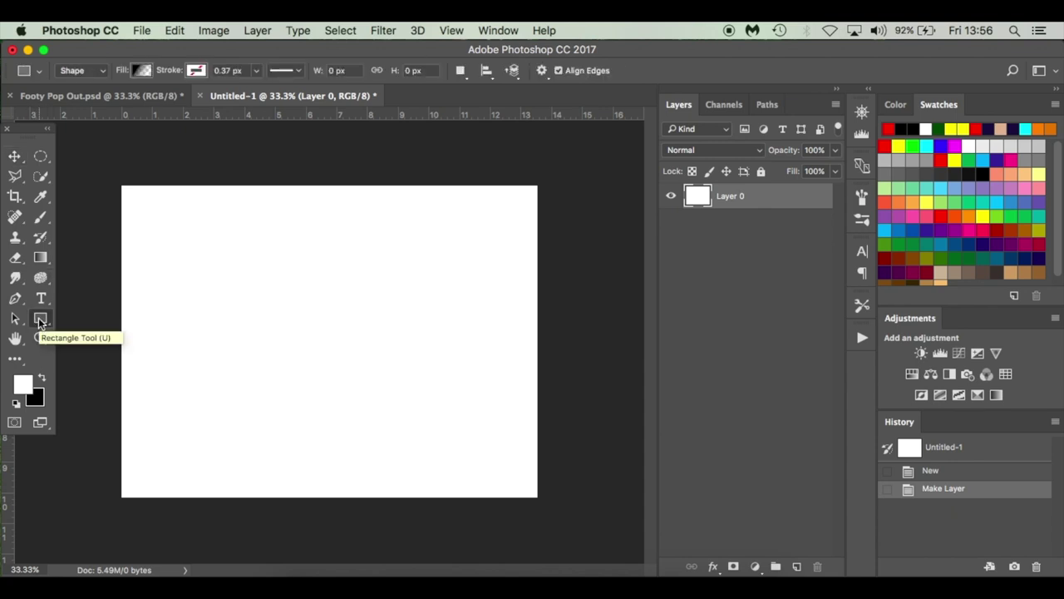
pyautogui.click(39, 321)
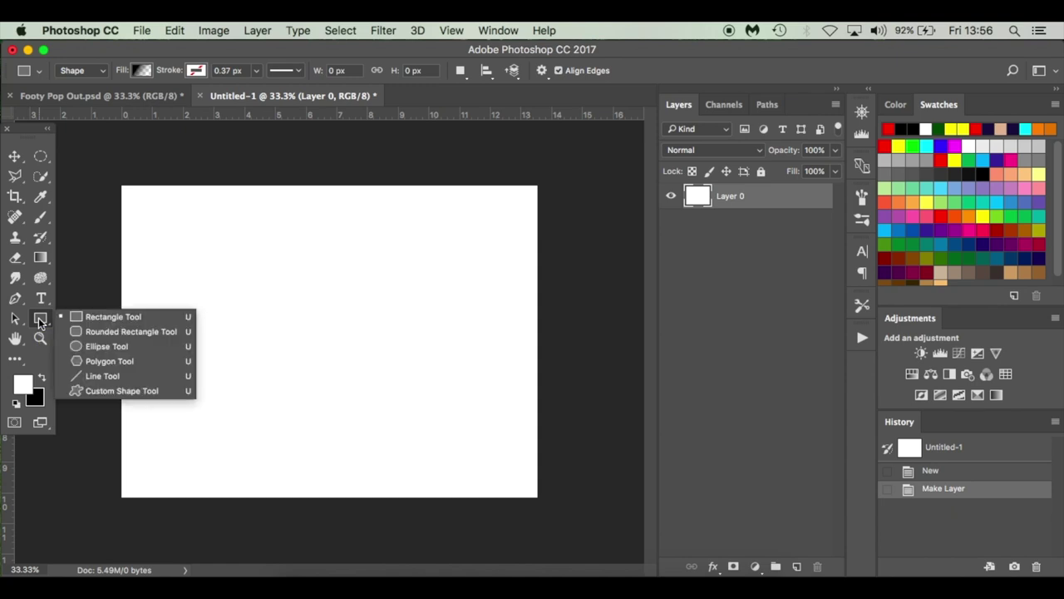
pyautogui.click(105, 317)
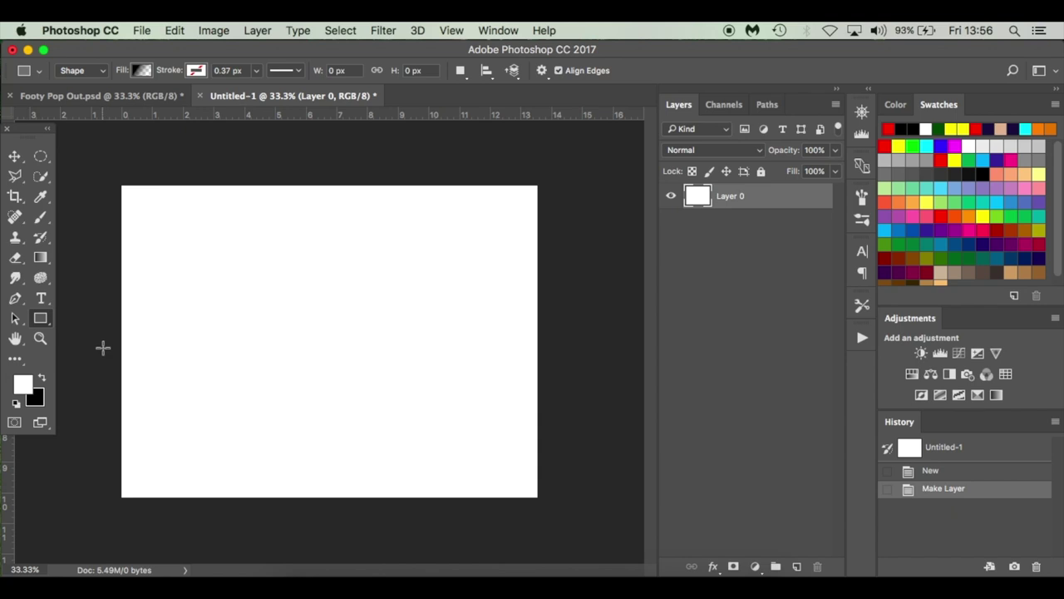
pyautogui.moveTo(103, 347); pyautogui.dragTo(566, 513)
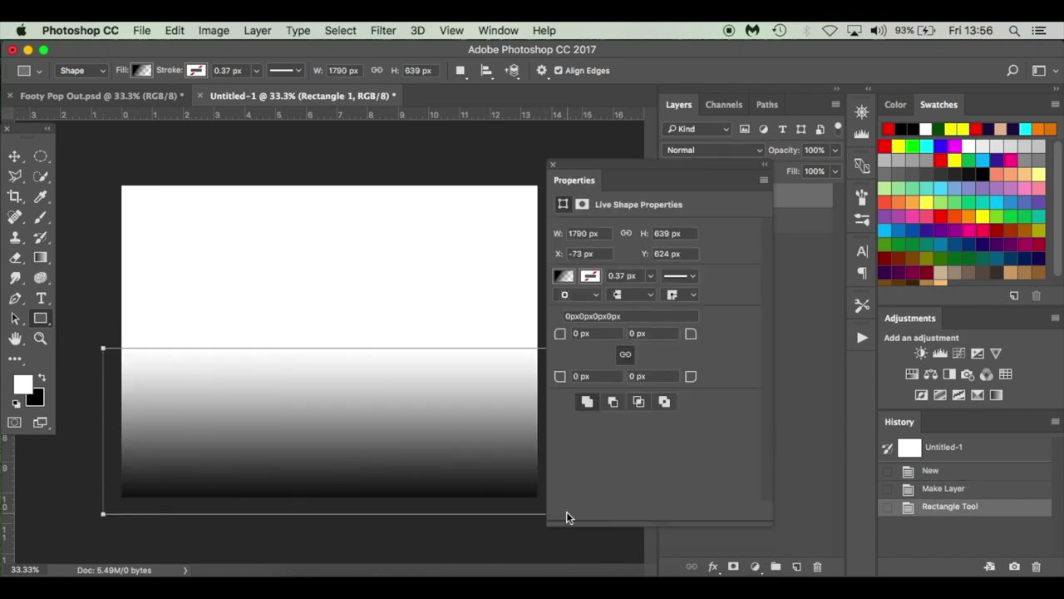
pyautogui.press('super+z')
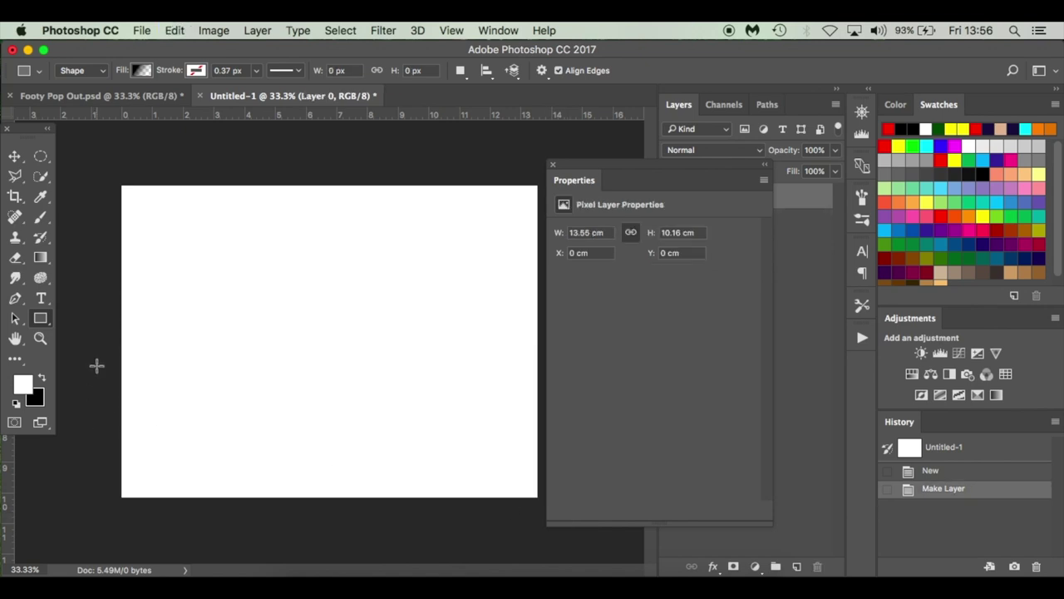
pyautogui.click(556, 164)
pyautogui.moveTo(102, 359); pyautogui.dragTo(564, 517)
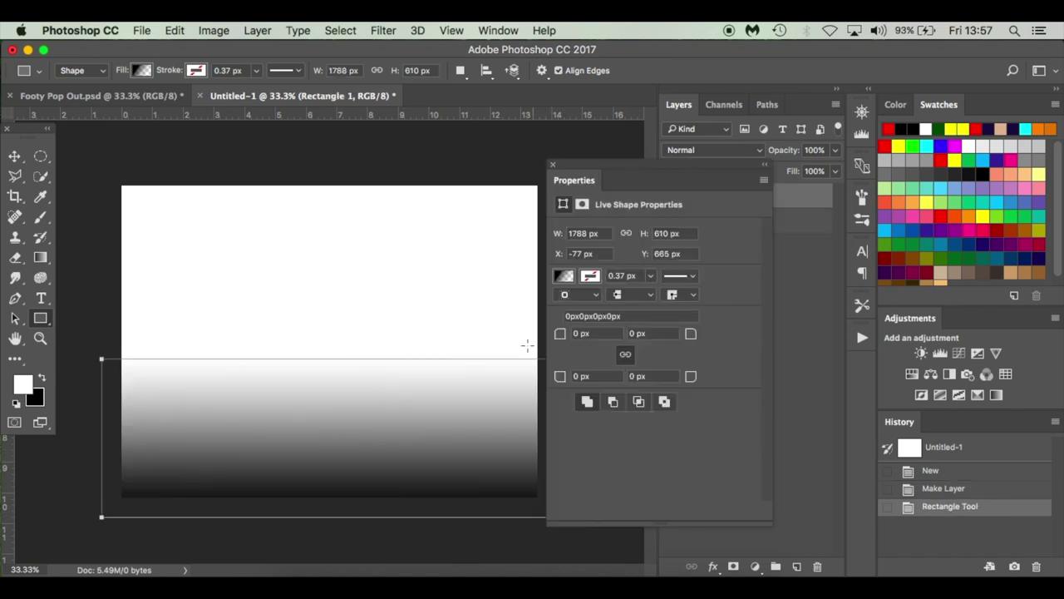
# Step: Fill the rectangle with the black-and-white gradient preset, reversed
pyautogui.click(552, 165)
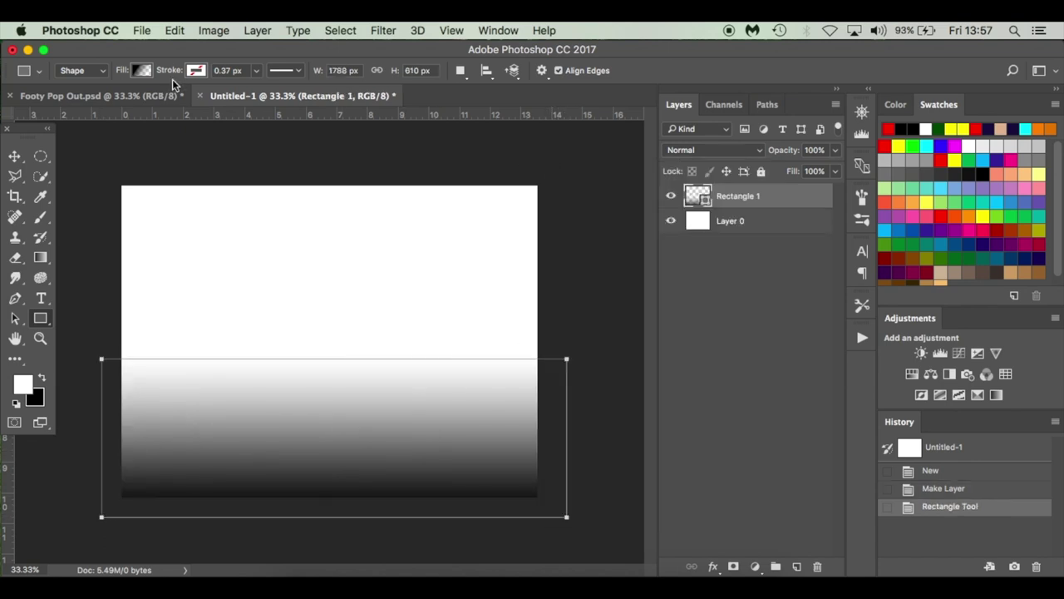
pyautogui.click(140, 71)
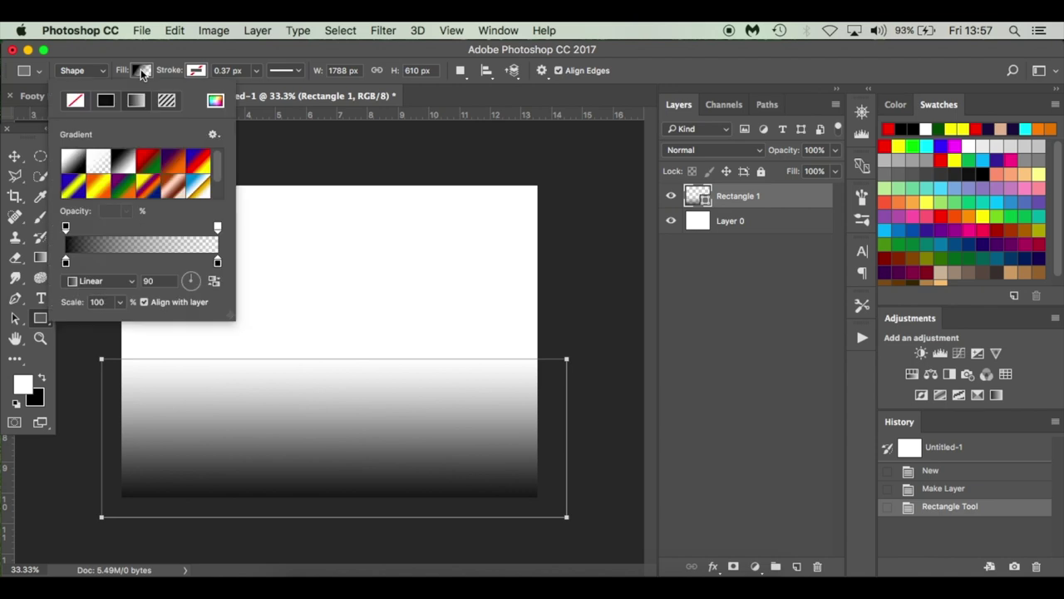
pyautogui.click(73, 165)
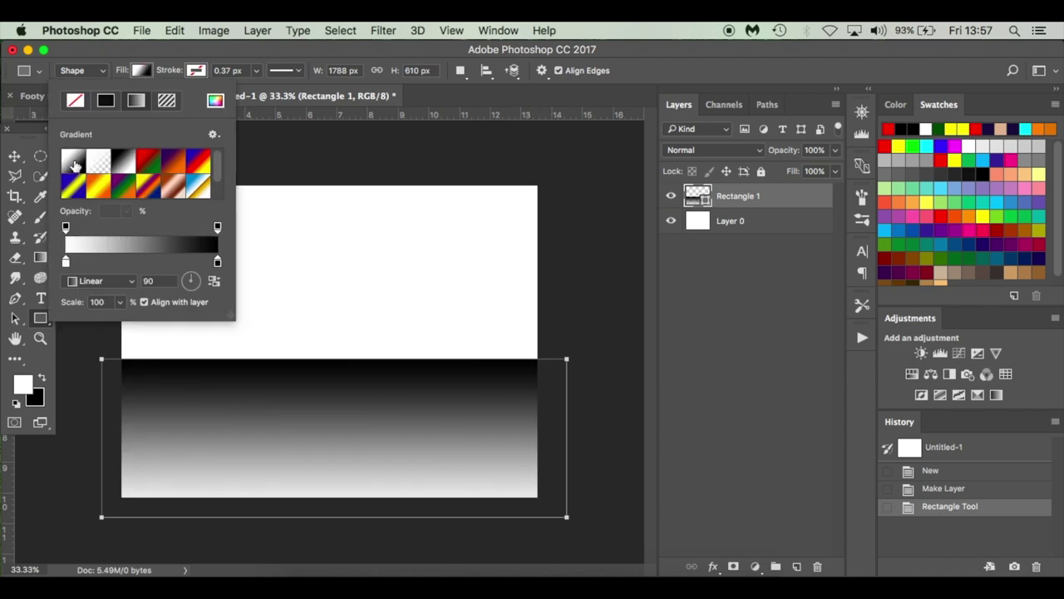
pyautogui.click(121, 164)
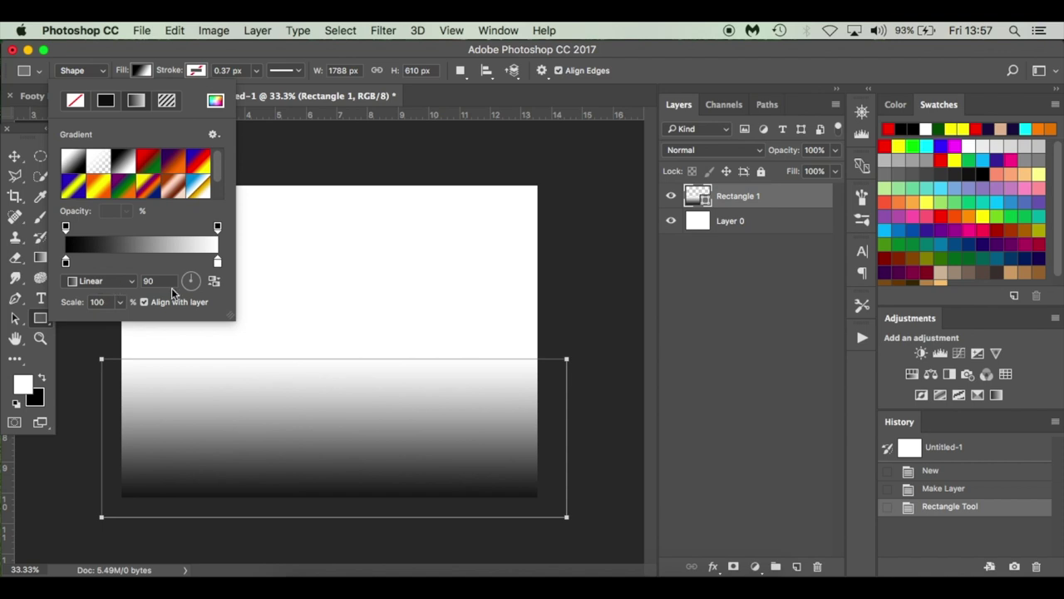
# Step: Change the gradient's light stop to navy #304271 so it fades to black at the bottom
pyautogui.doubleClick(217, 265)
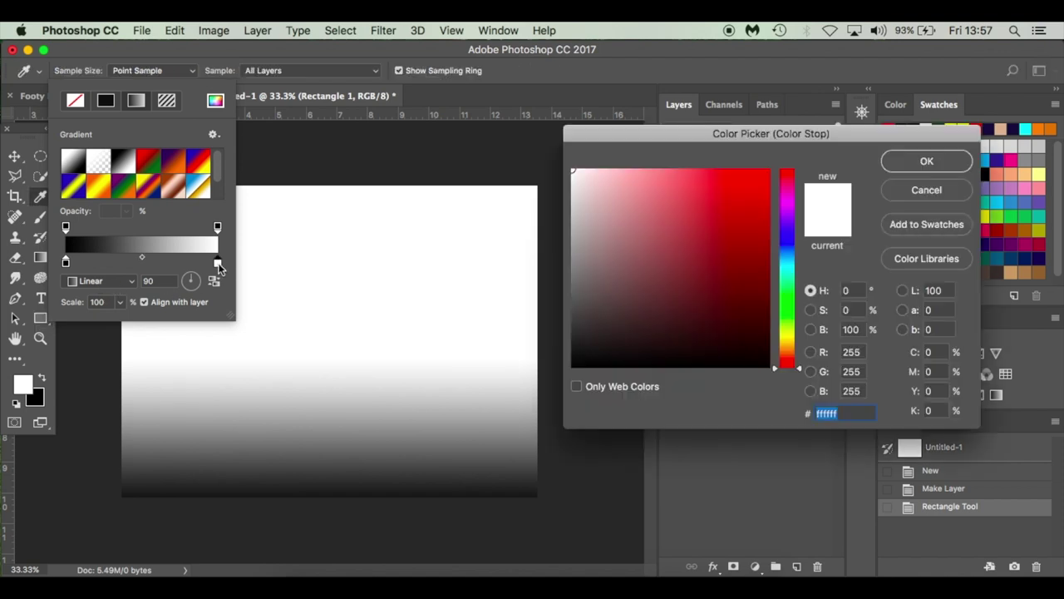
pyautogui.click(791, 244)
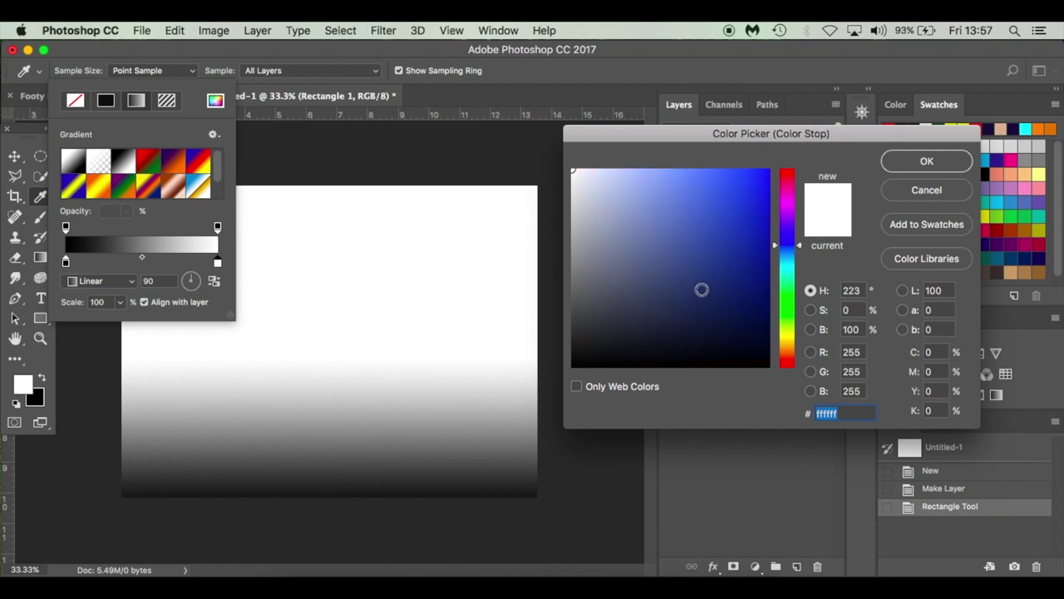
pyautogui.click(701, 290)
pyautogui.click(698, 283)
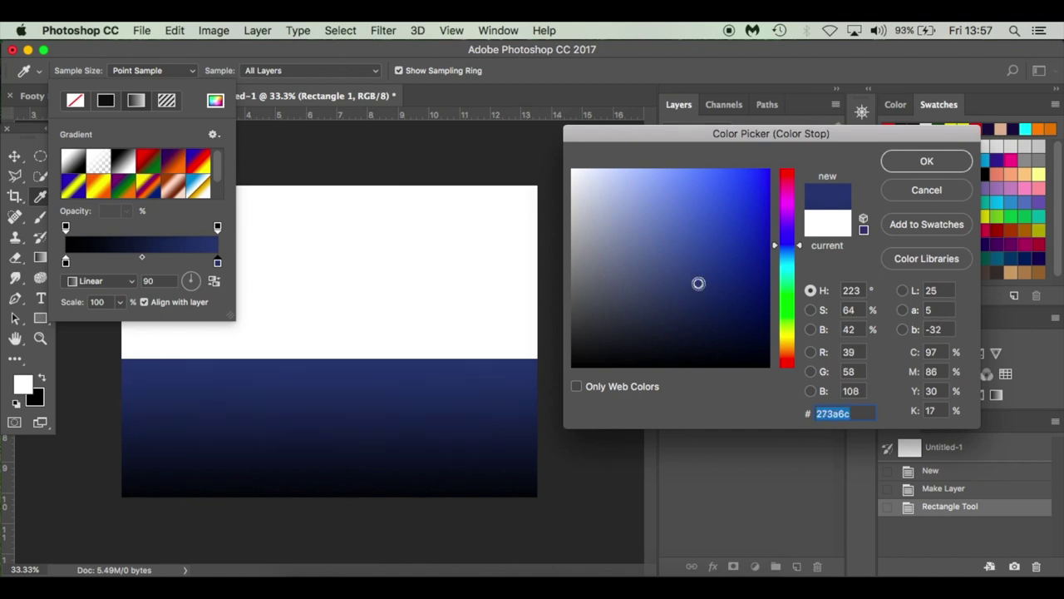
pyautogui.click(699, 275)
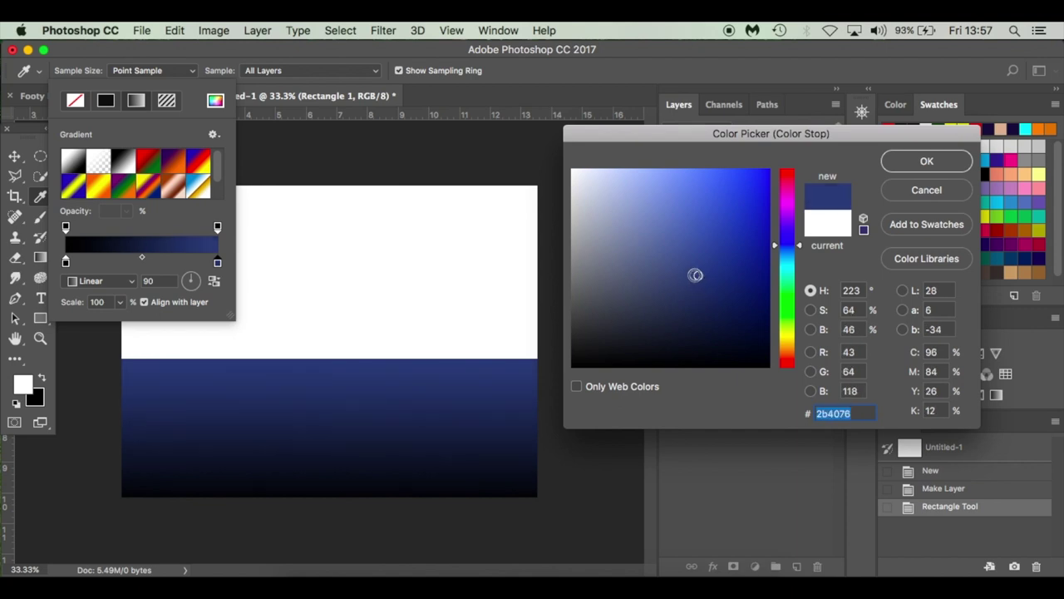
pyautogui.click(691, 276)
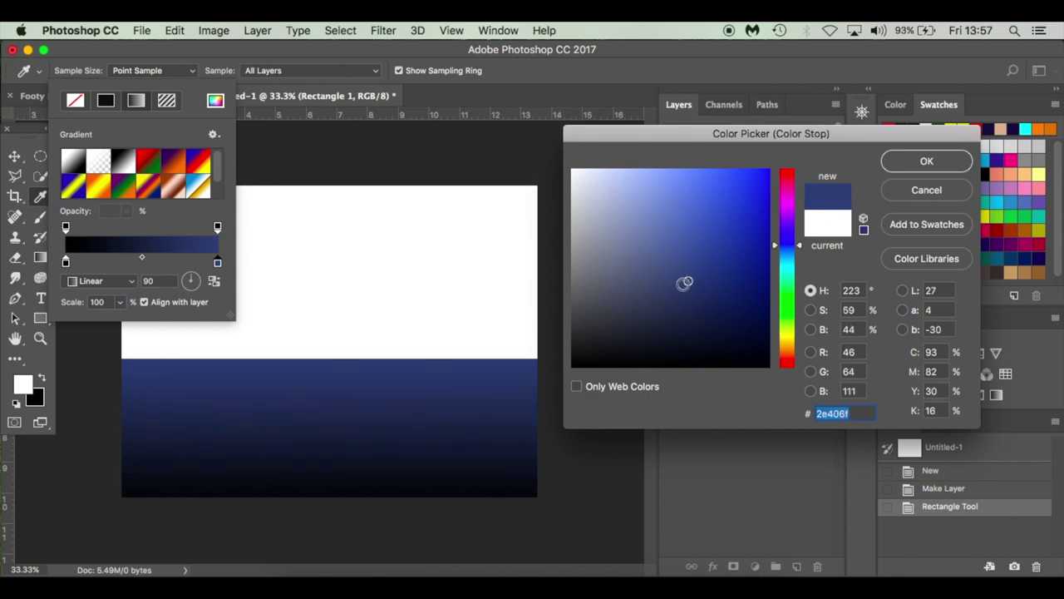
pyautogui.click(694, 287)
pyautogui.click(693, 286)
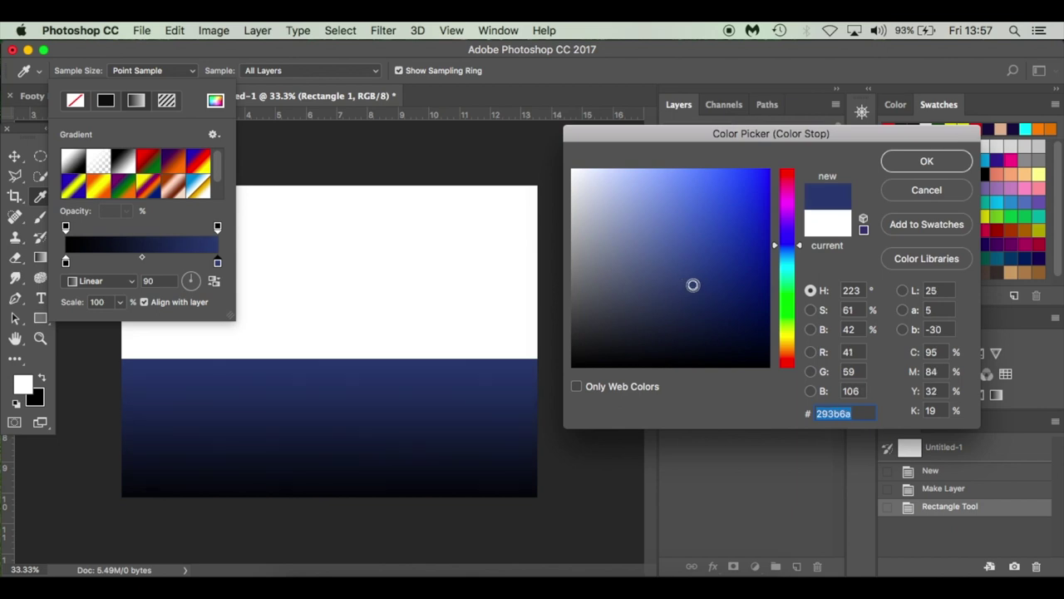
pyautogui.click(686, 279)
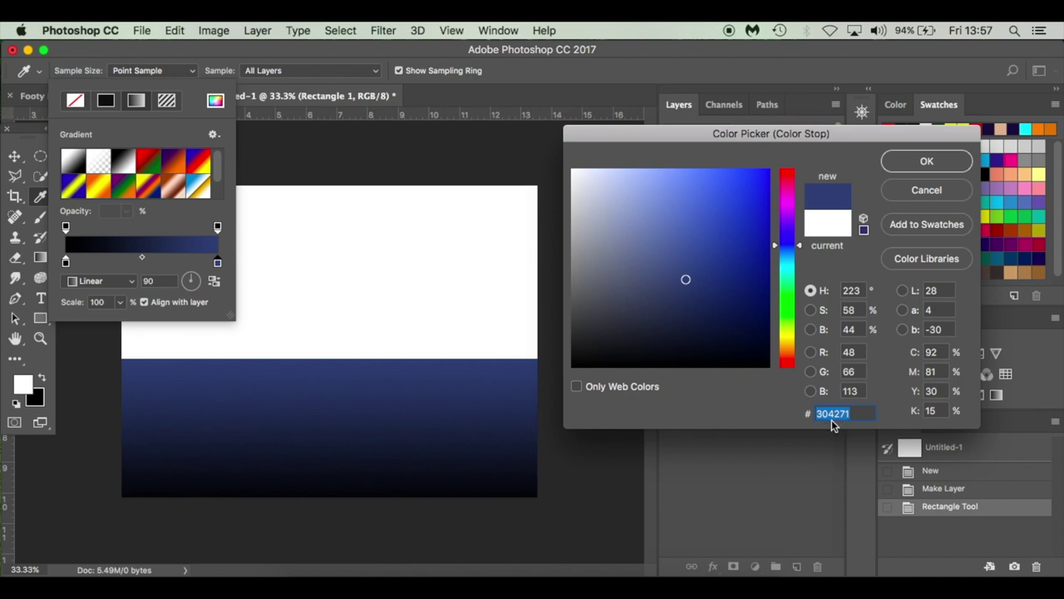
pyautogui.click(924, 163)
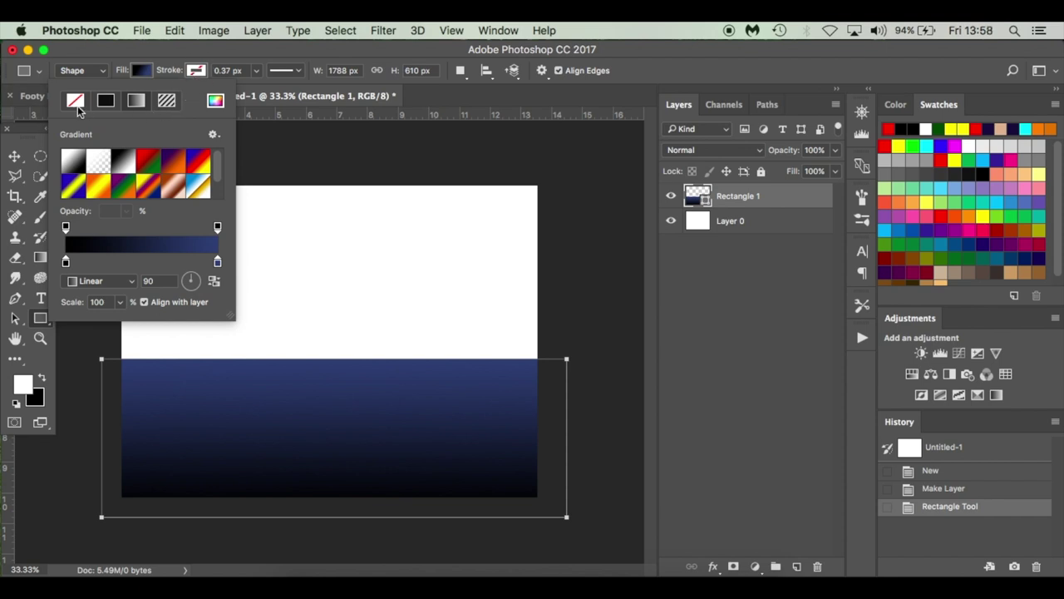
# Step: Commit the rectangle and select Layer 0 beneath it
pyautogui.click(192, 51)
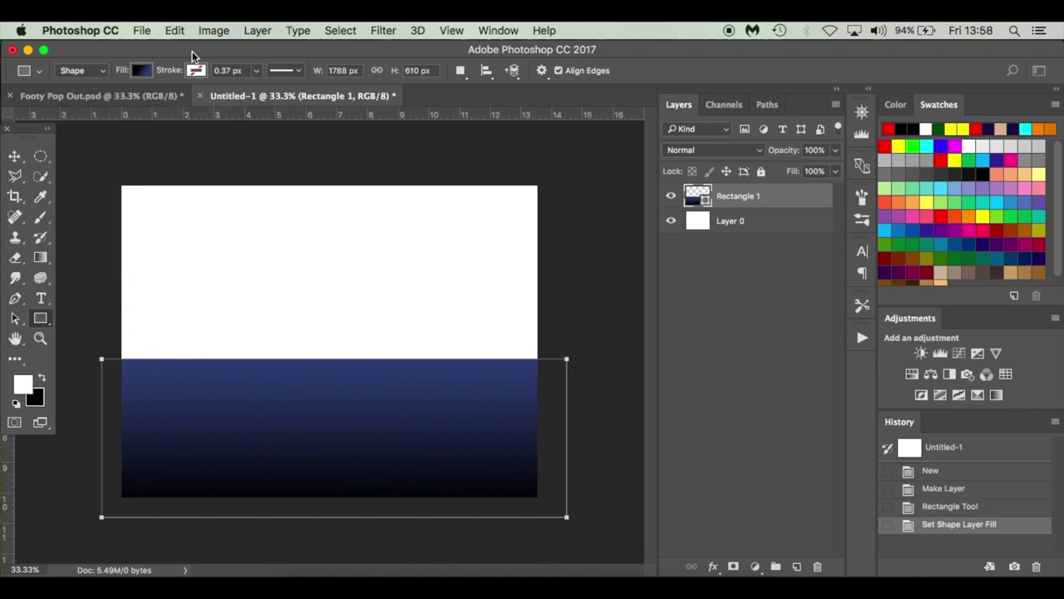
pyautogui.press('Return')
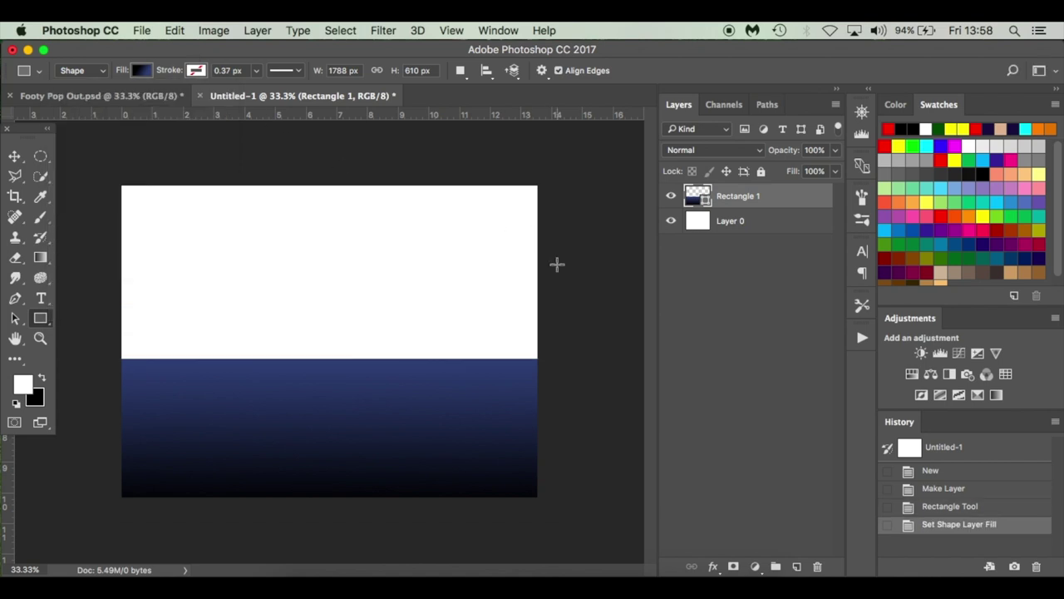
pyautogui.click(773, 228)
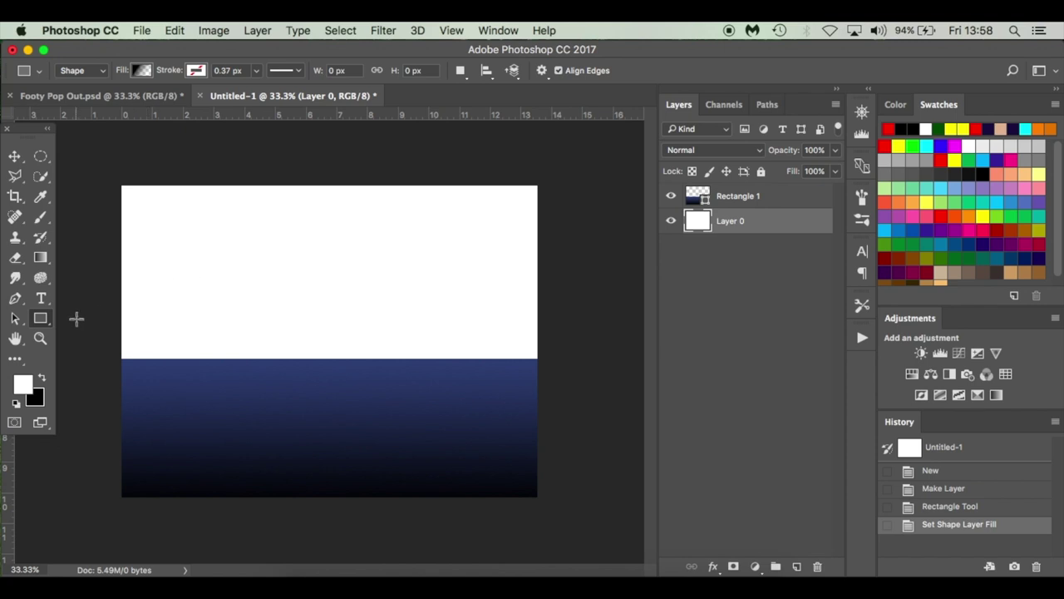
# Step: Set up the Gradient tool with a blue-to-white gradient in the Gradient Editor
pyautogui.press('g')
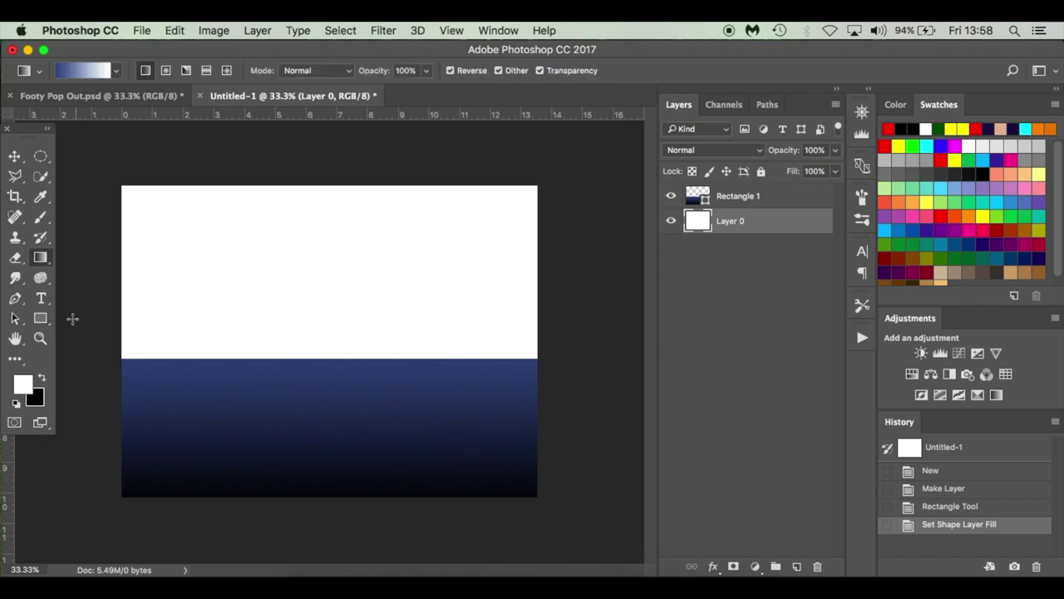
pyautogui.rightClick(43, 256)
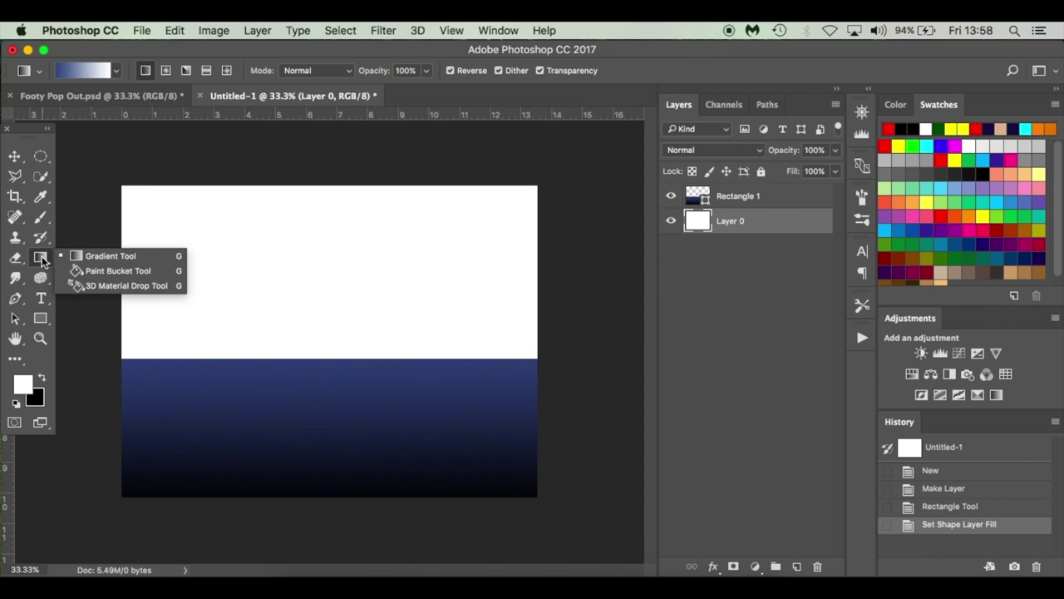
pyautogui.click(101, 257)
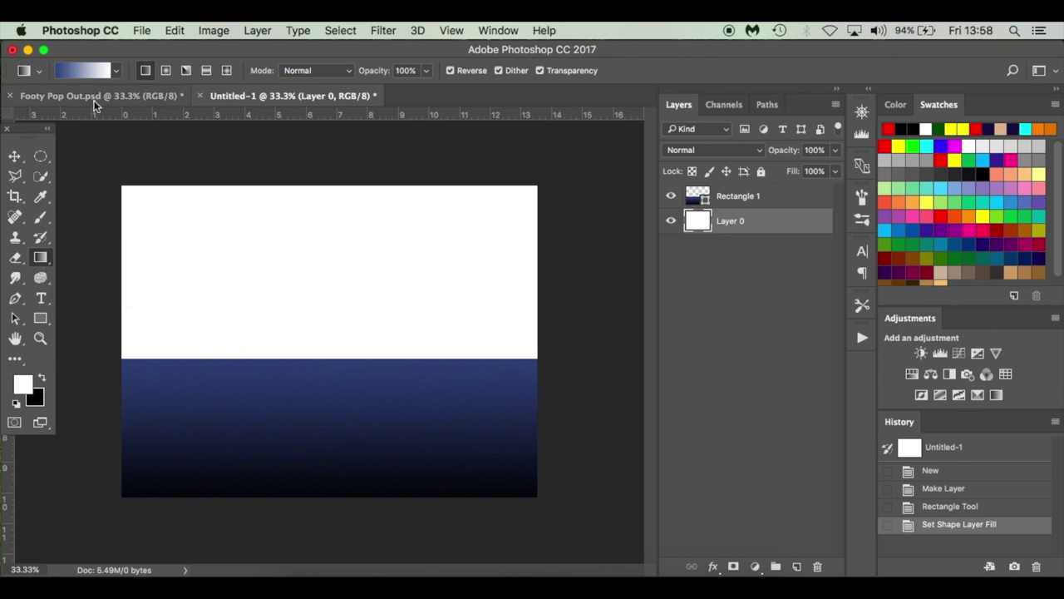
pyautogui.click(86, 72)
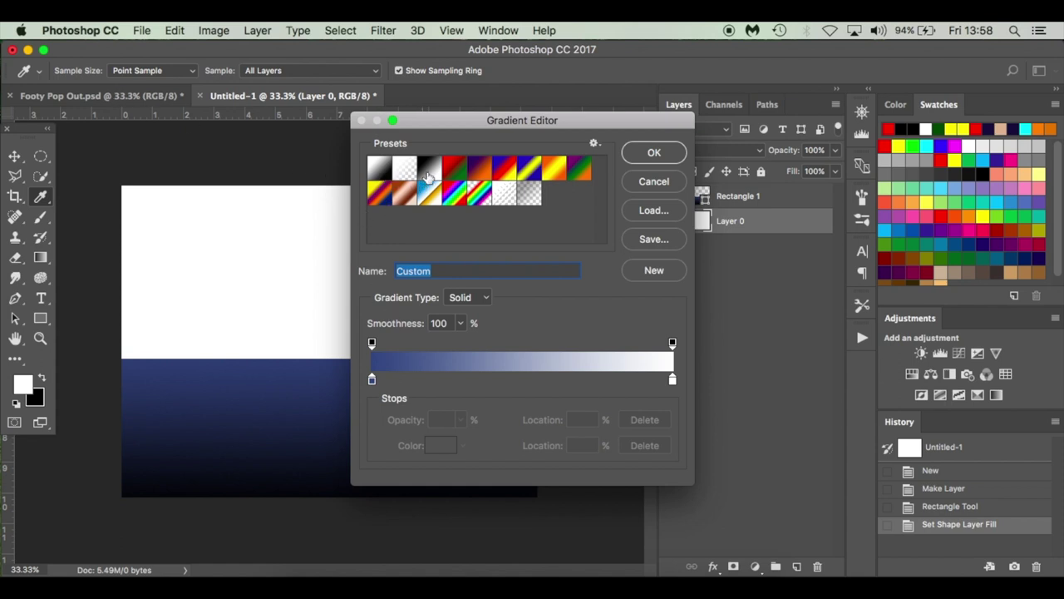
pyautogui.click(372, 381)
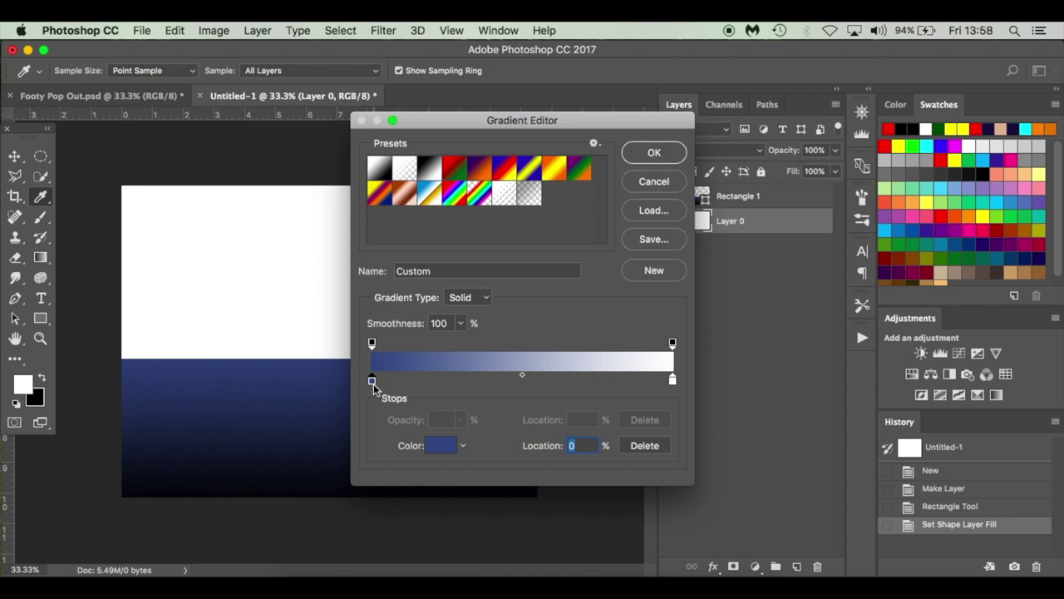
pyautogui.click(443, 448)
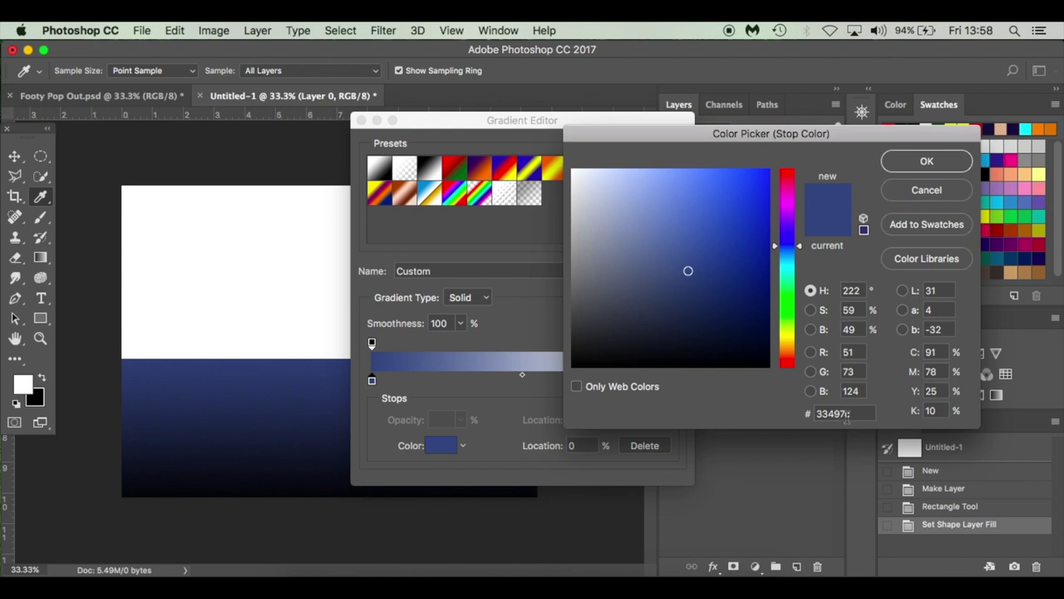
pyautogui.click(936, 161)
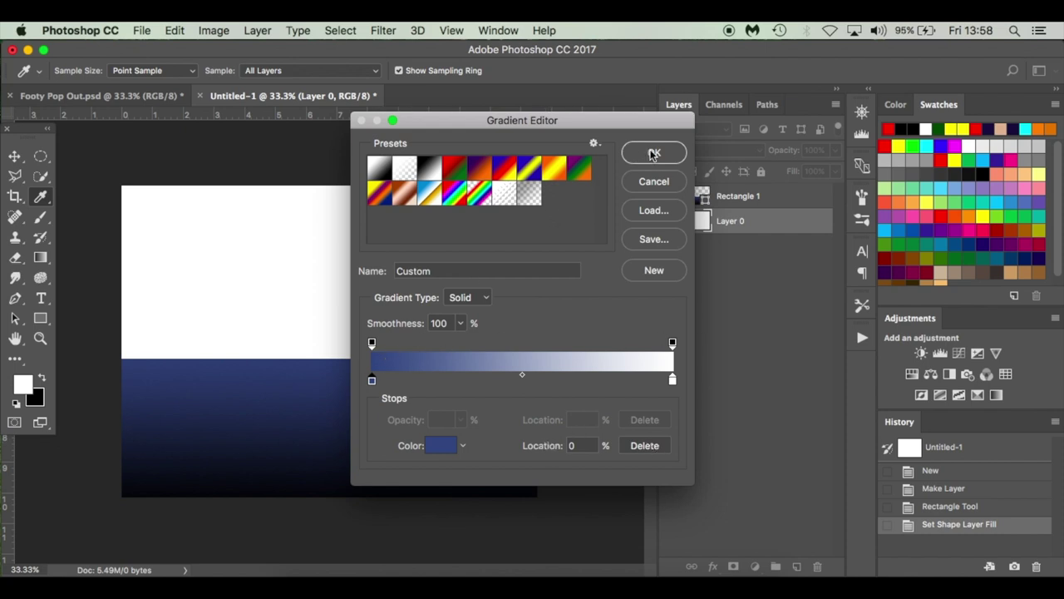
pyautogui.click(655, 155)
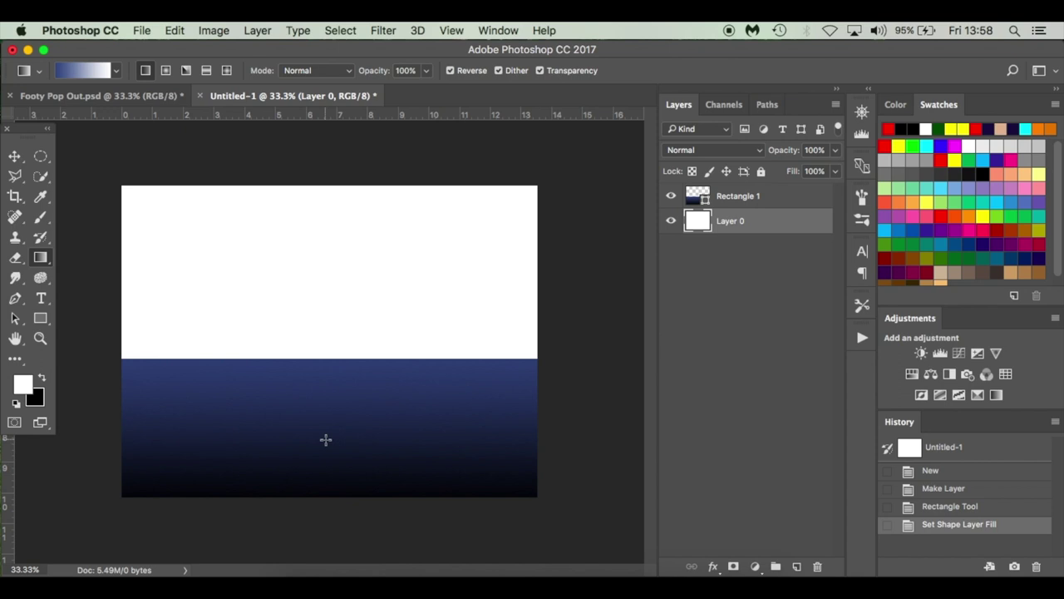
# Step: Paint the gradient over the upper half, navy at top fading to pale blue above the rectangle
pyautogui.moveTo(325, 439); pyautogui.dragTo(323, 342)
pyautogui.moveTo(321, 204)
pyautogui.mouseDown()
pyautogui.moveTo(242, 202)
pyautogui.moveTo(423, 230)
pyautogui.moveTo(246, 220)
pyautogui.moveTo(448, 252)
pyautogui.moveTo(324, 214)
pyautogui.mouseUp()
pyautogui.moveTo(329, 247); pyautogui.dragTo(329, 247)
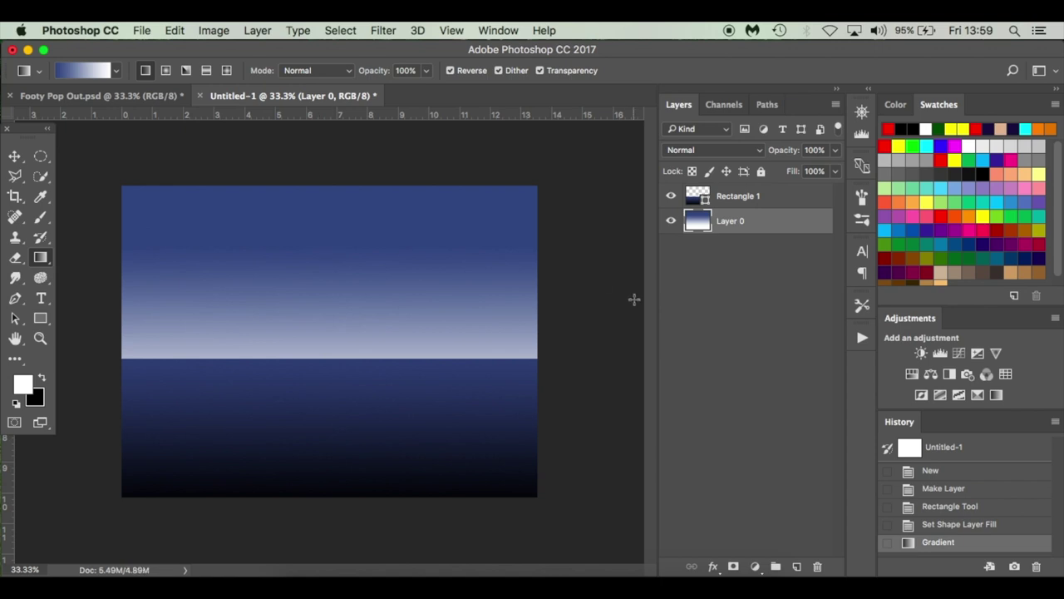
pyautogui.press('v')
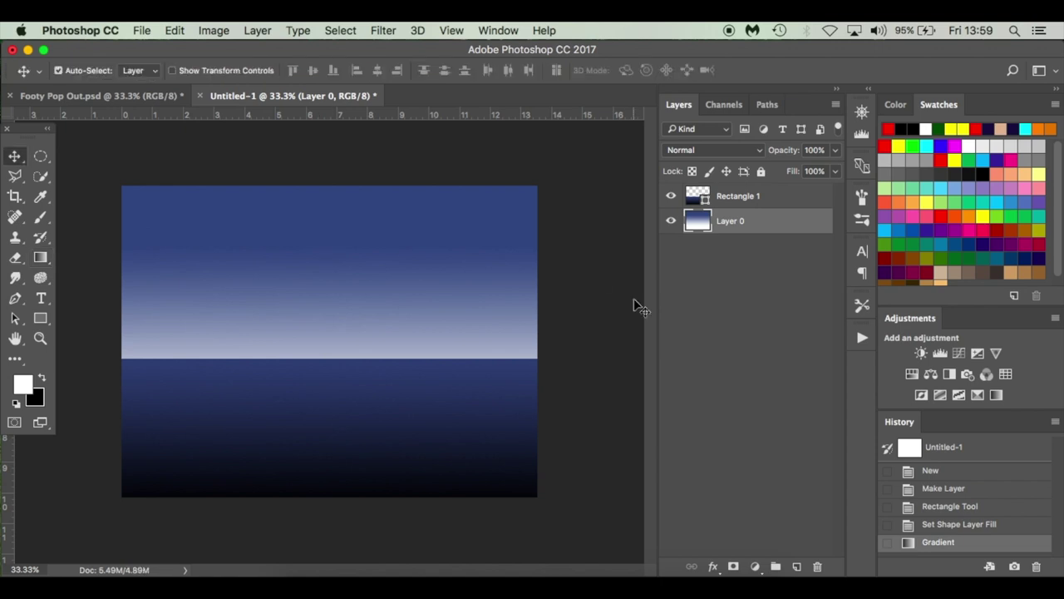
# Step: Merge all visible layers into a new Layer 1 and convert it to a smart object
pyautogui.click(789, 201)
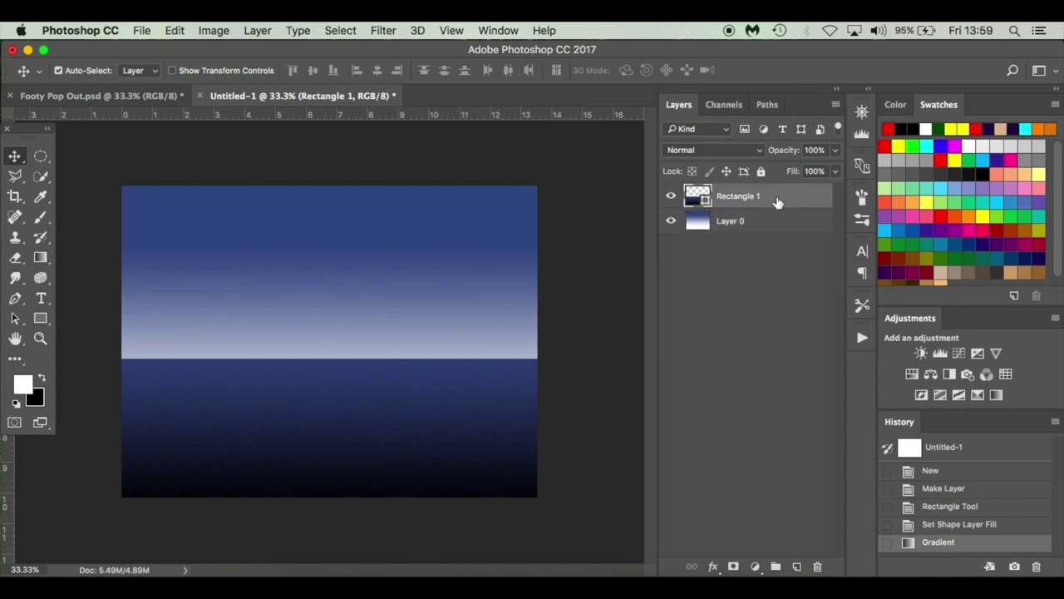
pyautogui.click(673, 198)
pyautogui.click(673, 197)
pyautogui.press('super+alt+shift+e')
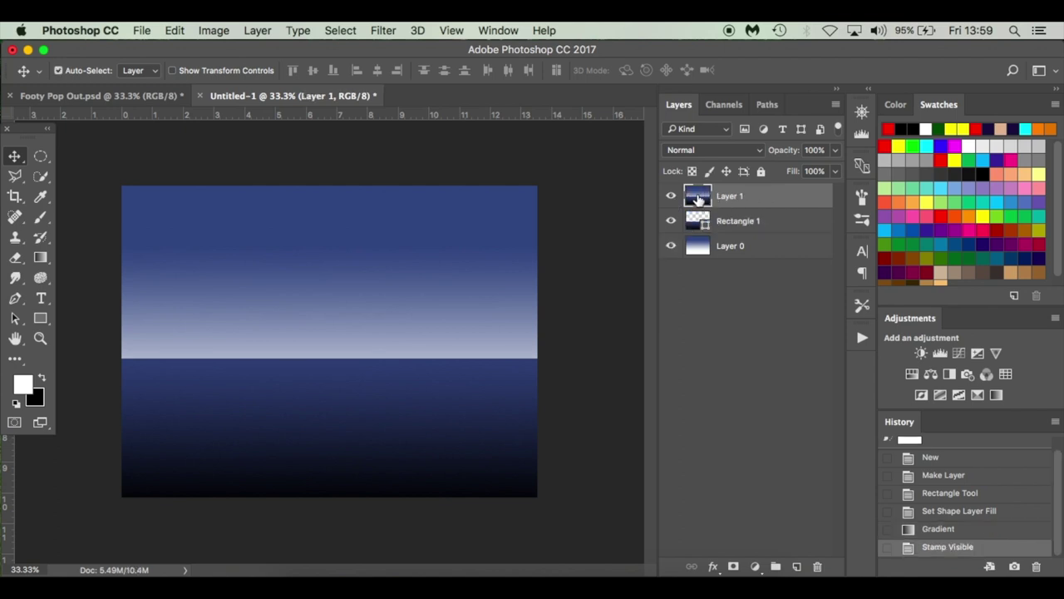
pyautogui.rightClick(746, 196)
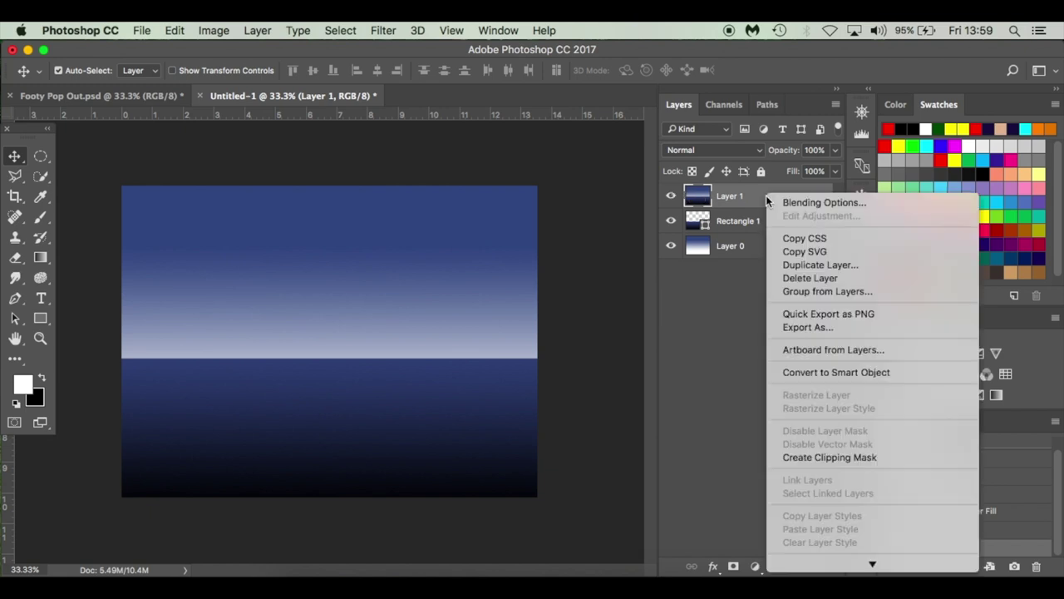
pyautogui.click(809, 371)
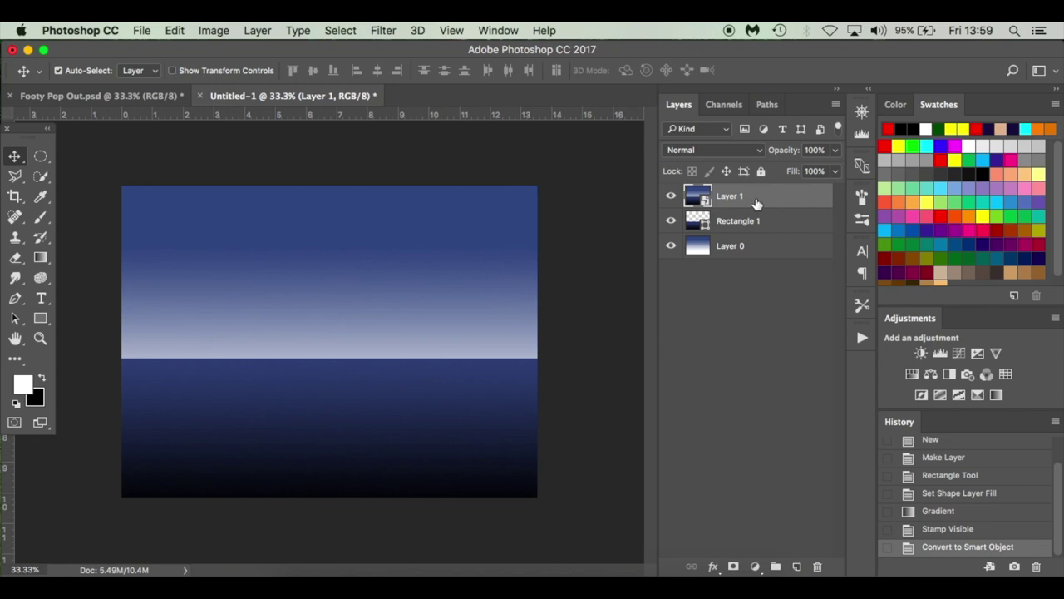
# Step: Apply a 6-pixel Gaussian Blur to Layer 1, then select all three layers
pyautogui.click(394, 31)
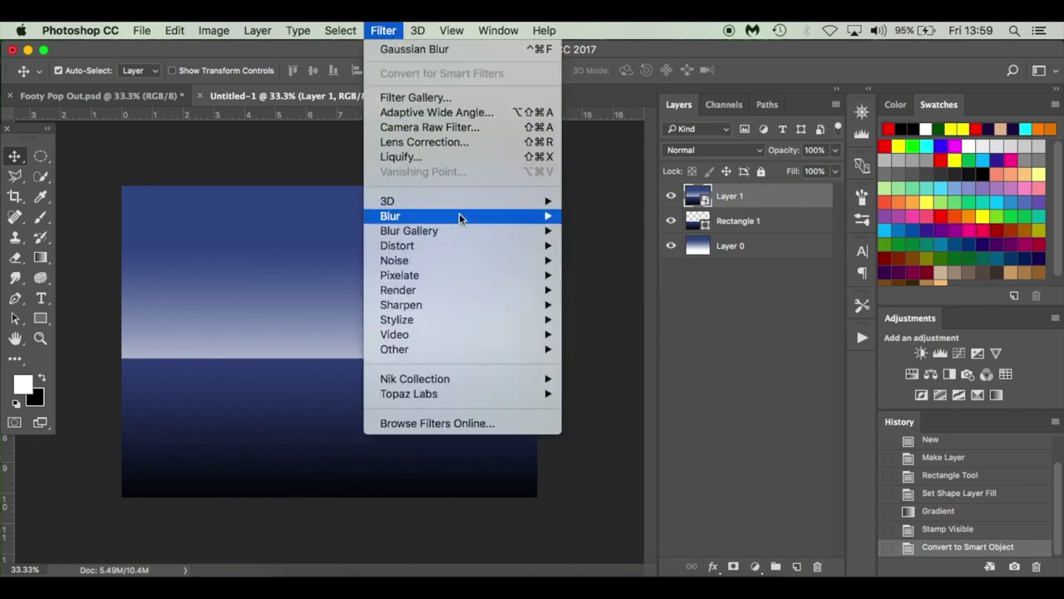
pyautogui.moveTo(459, 215)
pyautogui.click(613, 275)
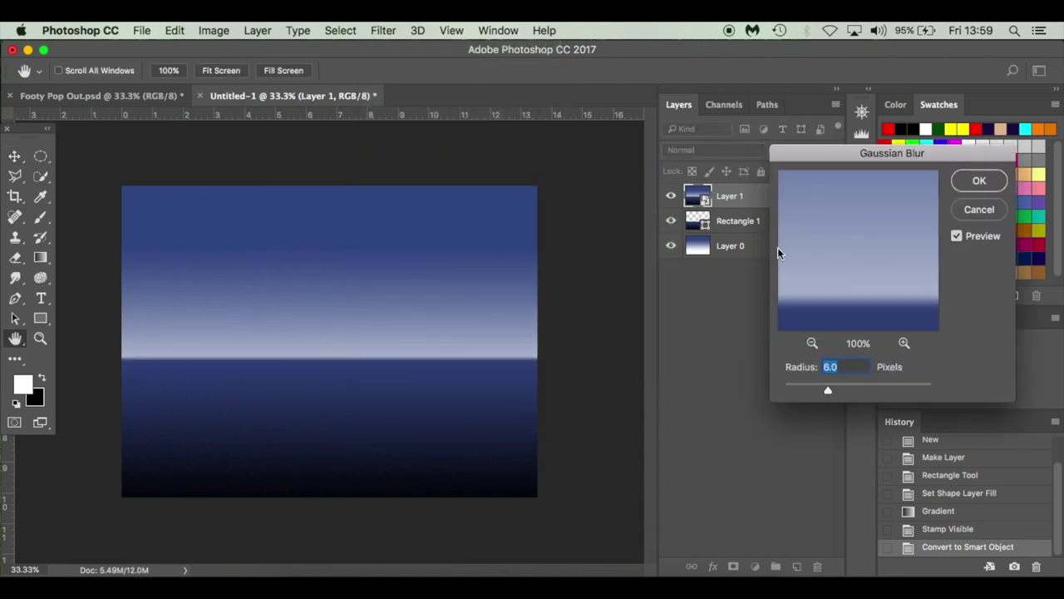
pyautogui.click(980, 182)
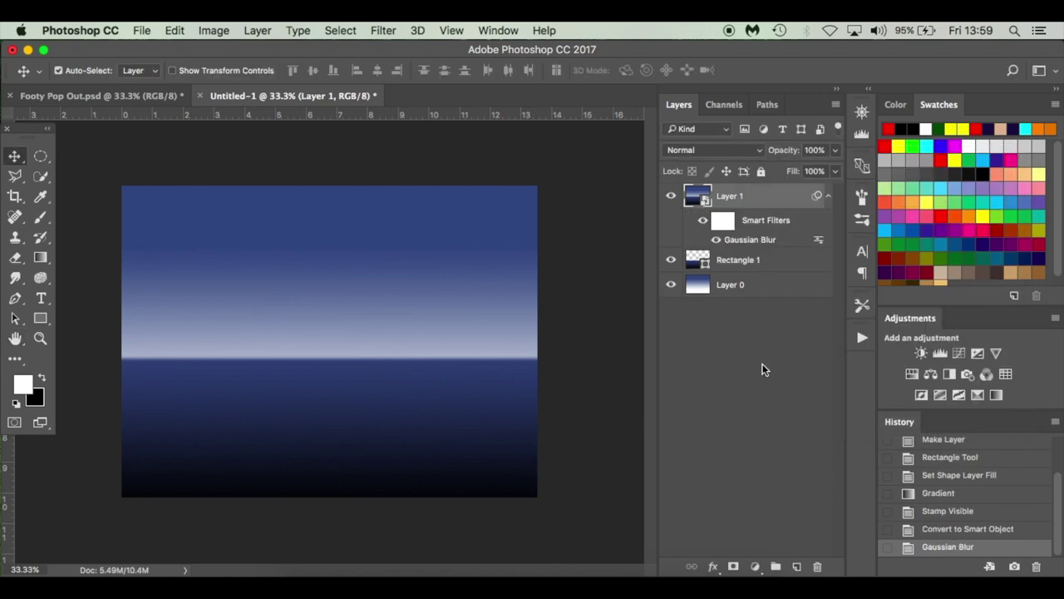
pyautogui.click(828, 196)
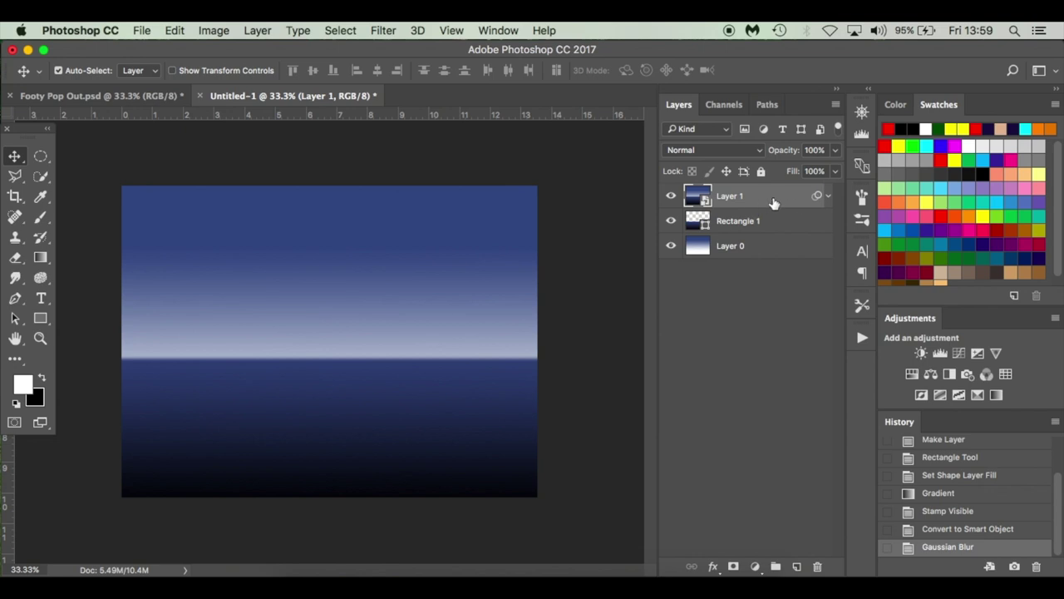
pyautogui.keyDown('shift'); pyautogui.click(779, 253); pyautogui.keyUp('shift')
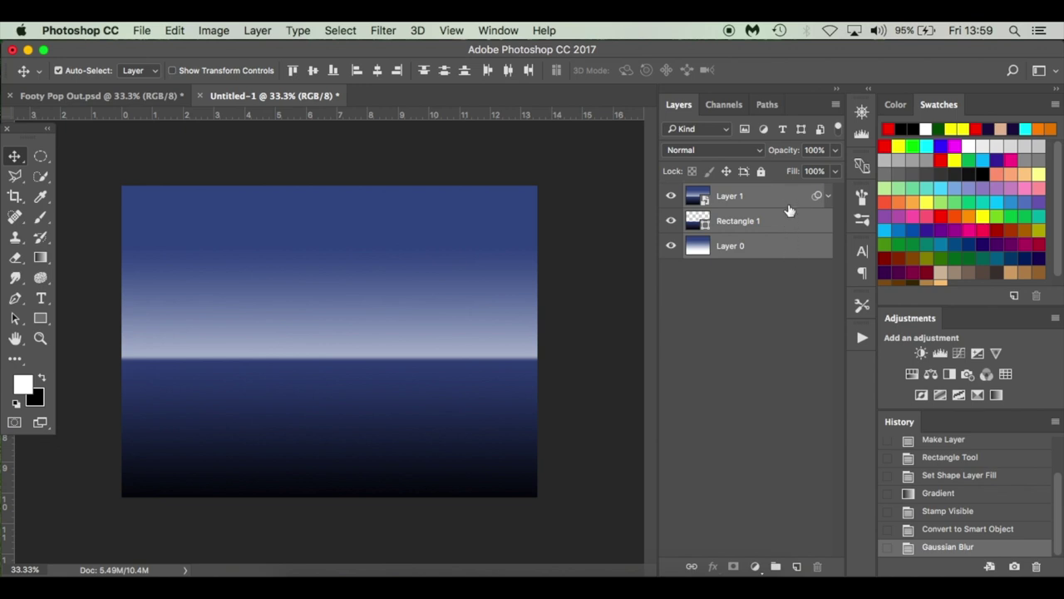
# Step: Group the three layers, name the group 'Background' and give it a blue colour label
pyautogui.press('super+g')
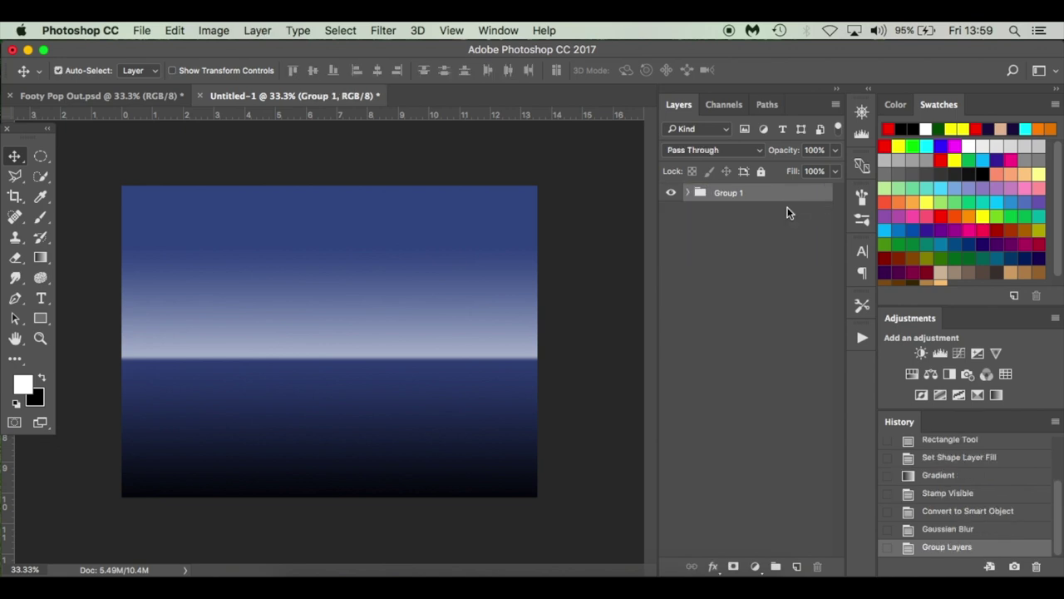
pyautogui.doubleClick(737, 193)
pyautogui.write('Background')
pyautogui.press('Return')
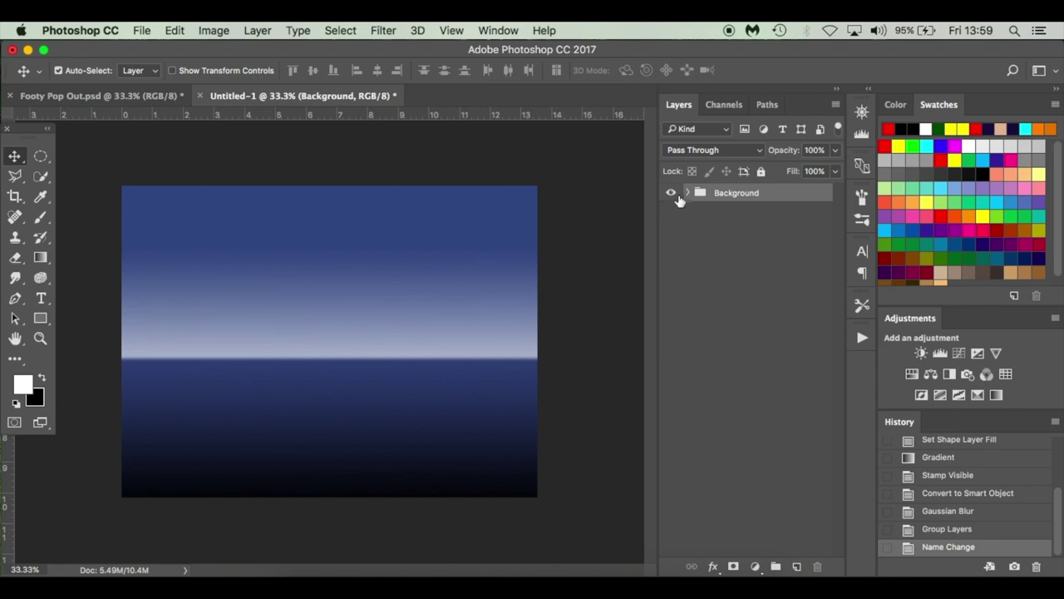
pyautogui.rightClick(678, 194)
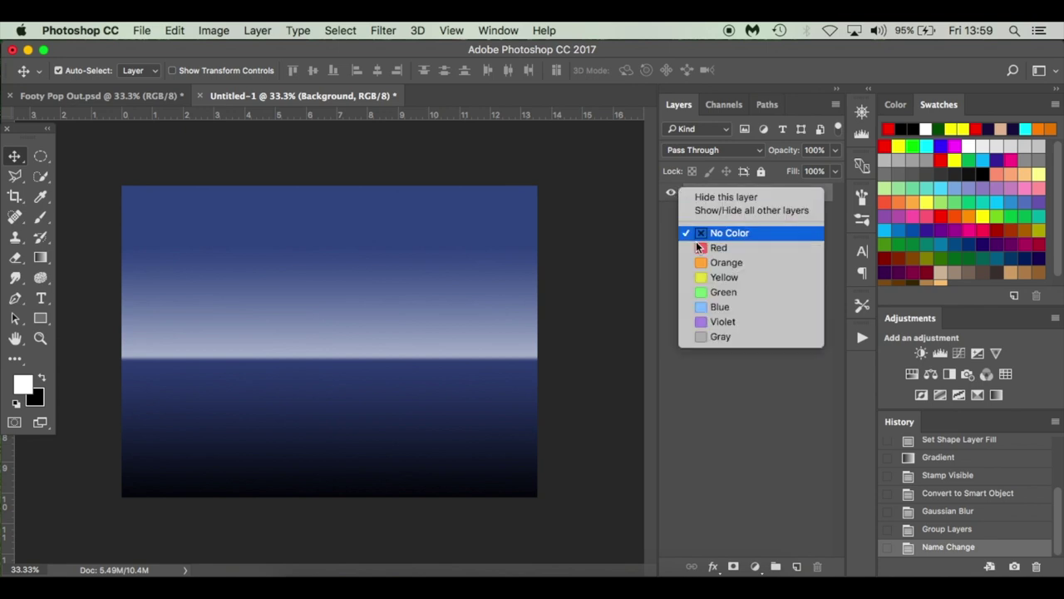
pyautogui.click(730, 305)
pyautogui.click(762, 286)
pyautogui.click(794, 200)
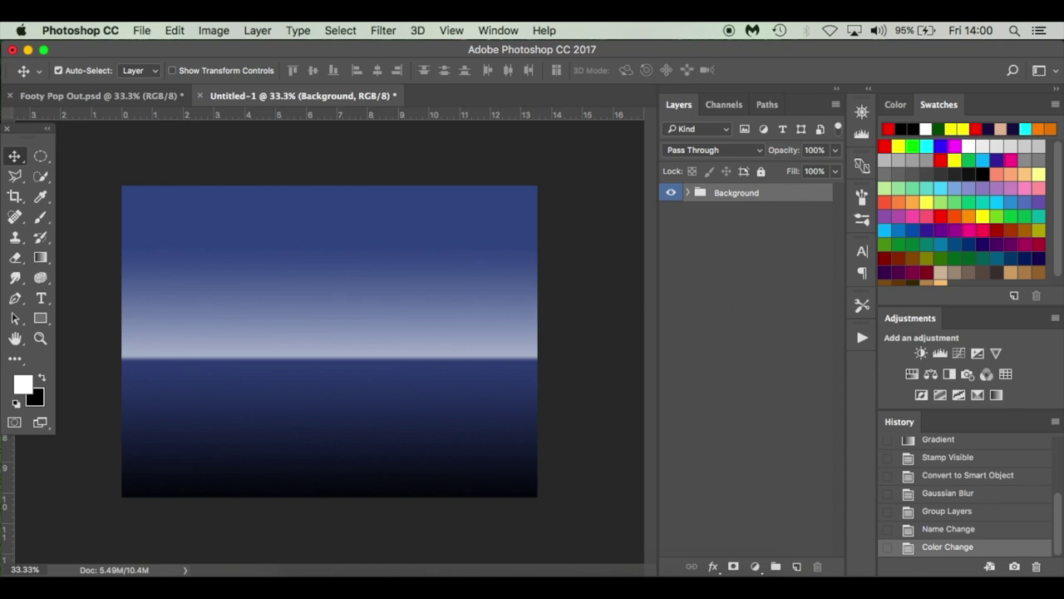
# Step: Place the transparent flat-screen TV PNG from Finder as an embedded layer above the Background group
pyautogui.click(304, 582)
pyautogui.moveTo(474, 169)
pyautogui.mouseDown()
pyautogui.moveTo(169, 316)
pyautogui.moveTo(466, 177)
pyautogui.mouseUp()
pyautogui.moveTo(385, 177); pyautogui.dragTo(259, 319)
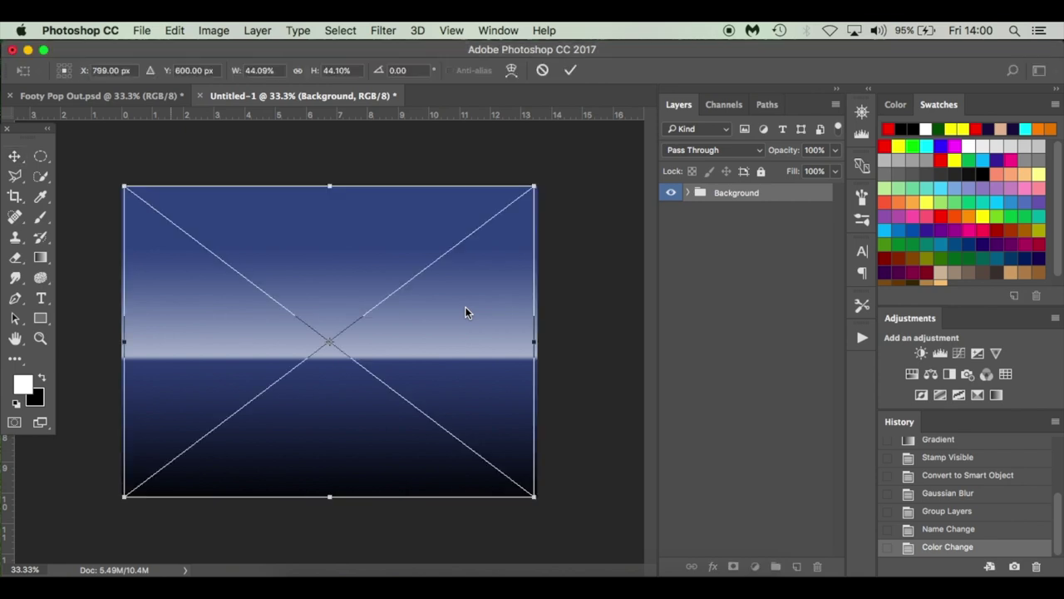
pyautogui.press('Return')
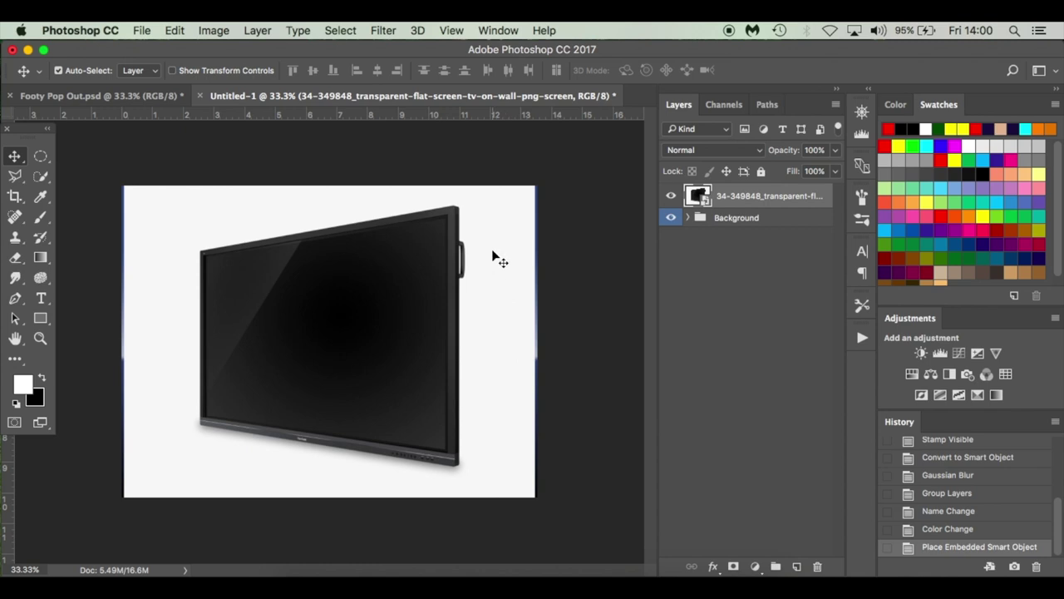
pyautogui.press('super+0')
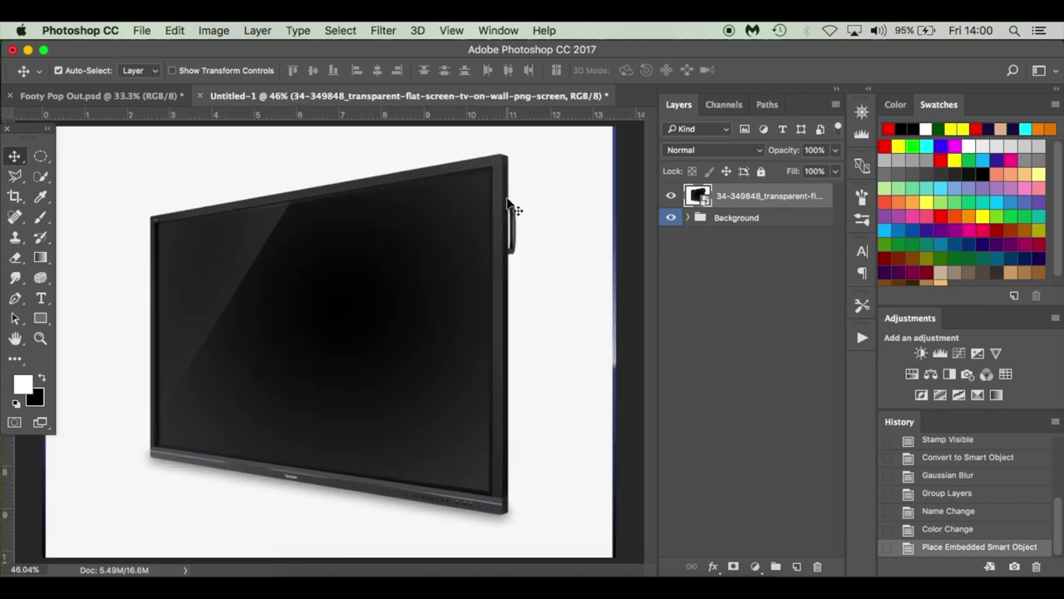
# Step: With the Pen tool, place anchors at the TV's top-right, bottom-right, bottom edge and lower-left corner
pyautogui.press('p')
pyautogui.scroll(5, 510, 205)
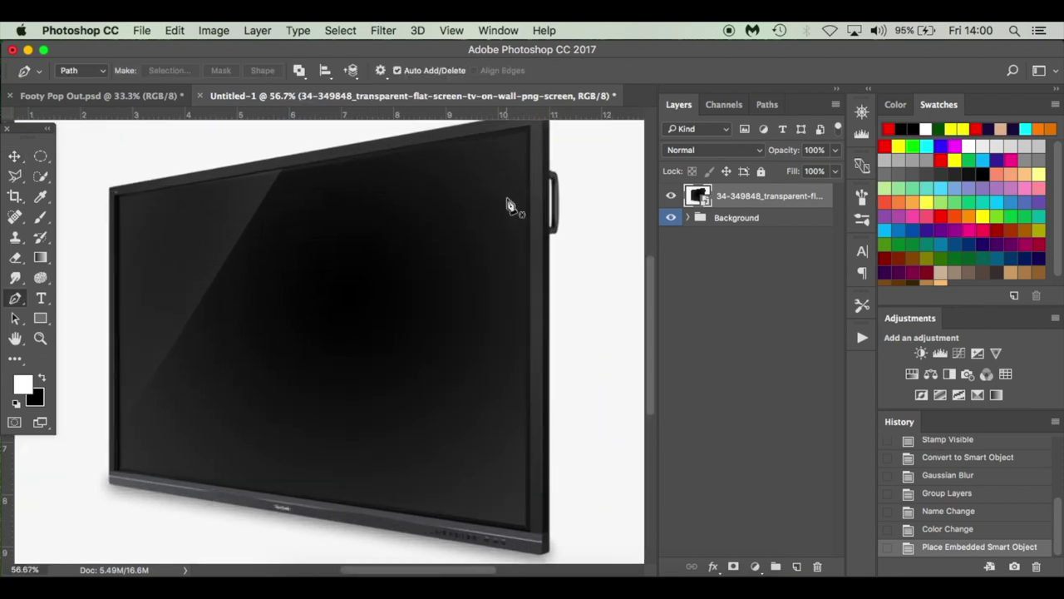
pyautogui.scroll(3, 500, 190)
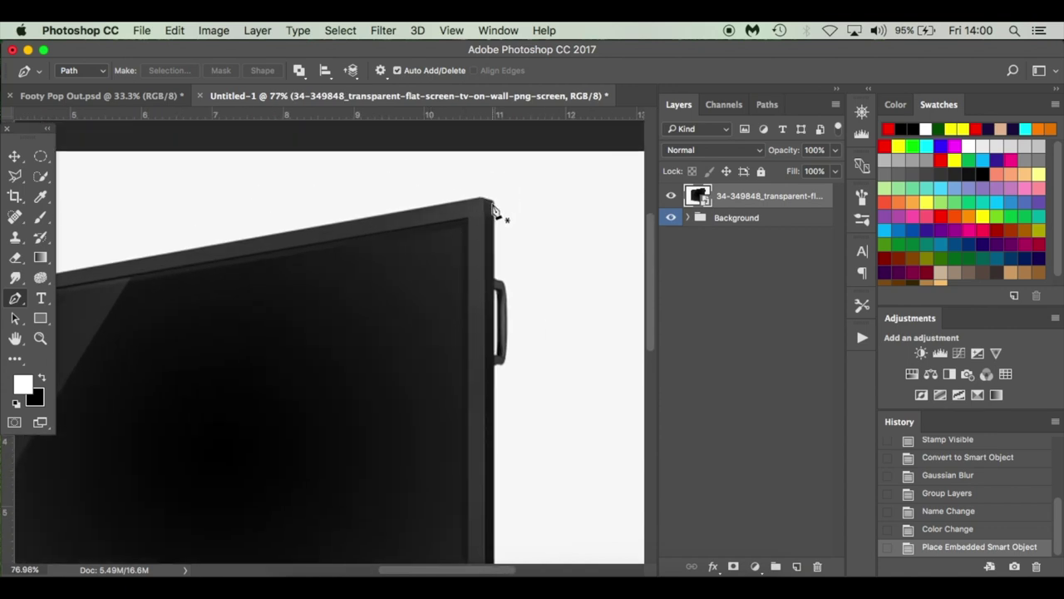
pyautogui.click(492, 206)
pyautogui.scroll(-10, 494, 316)
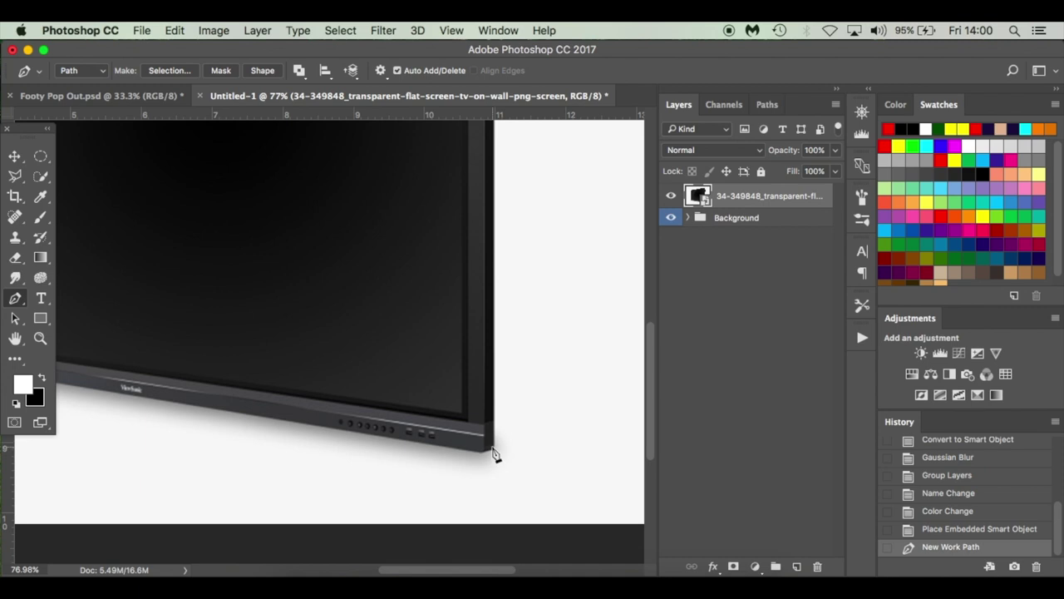
pyautogui.click(493, 451)
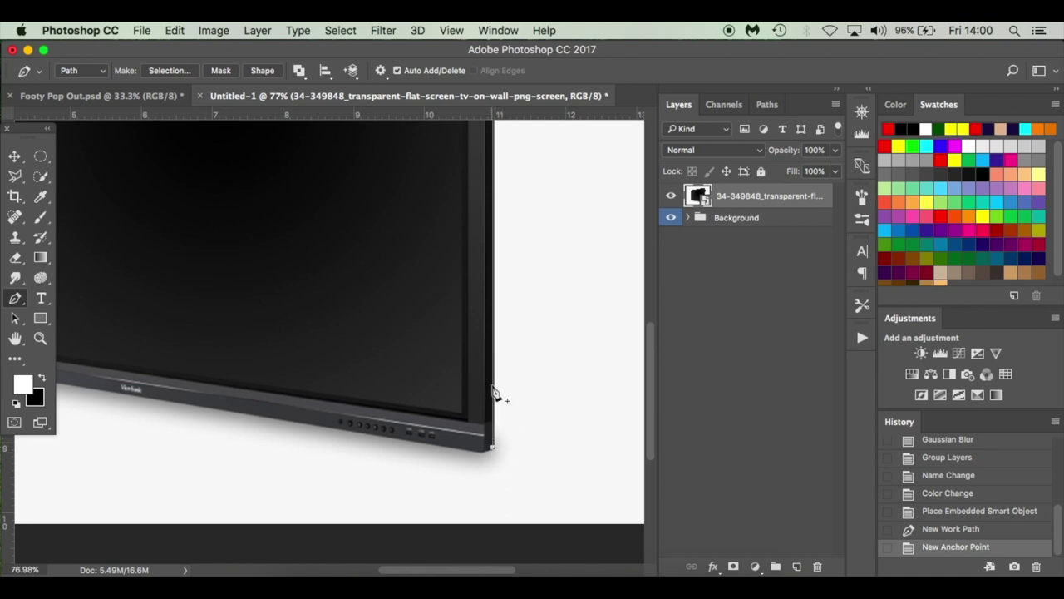
pyautogui.scroll(6, 497, 386)
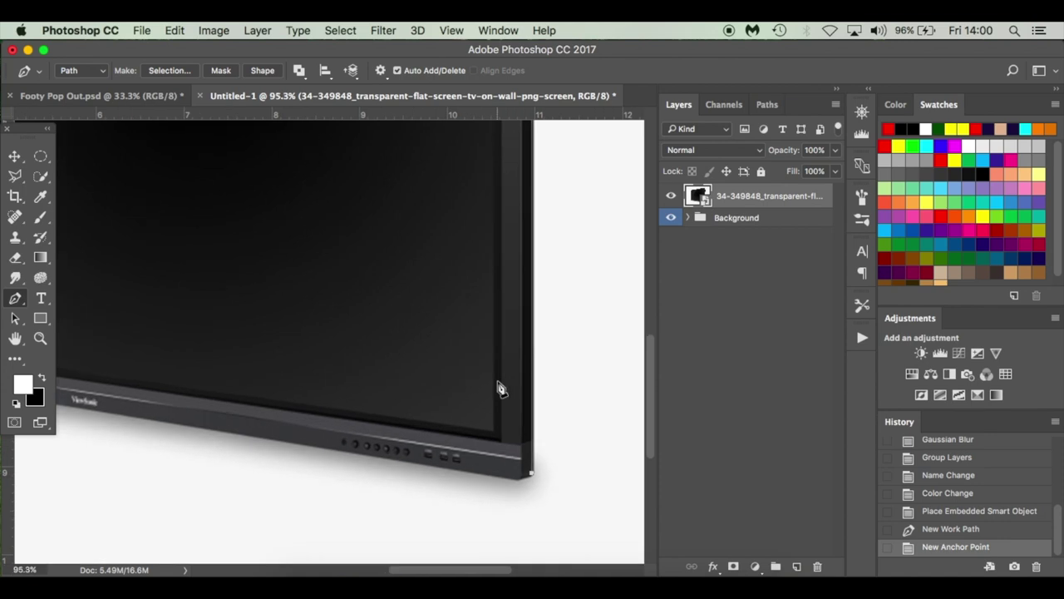
pyautogui.scroll(5, 200, 374)
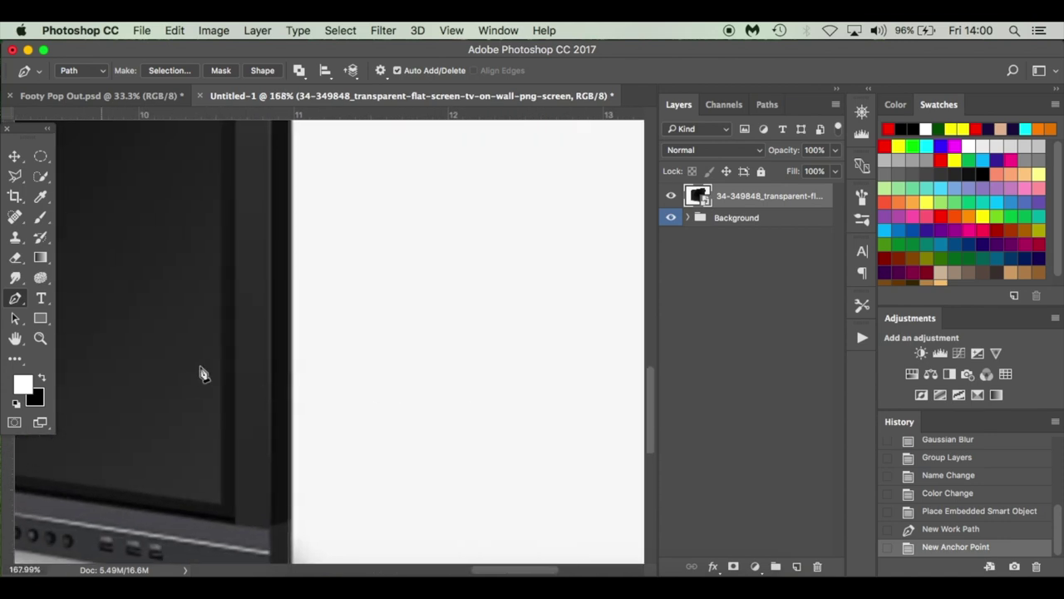
pyautogui.scroll(-4, 266, 399)
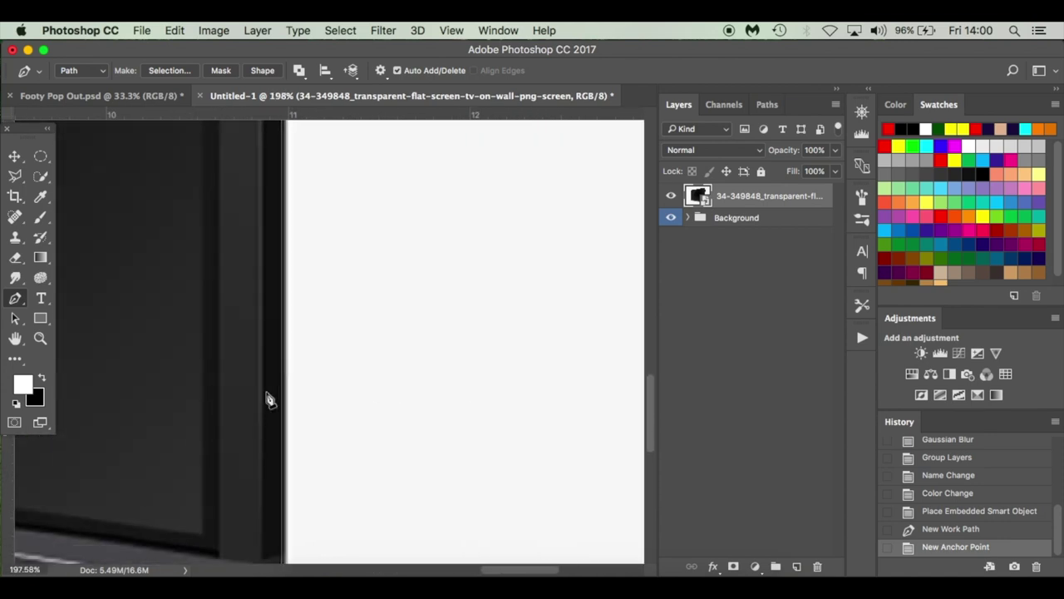
pyautogui.scroll(-3, 268, 403)
pyautogui.hscroll(-3, 268, 405)
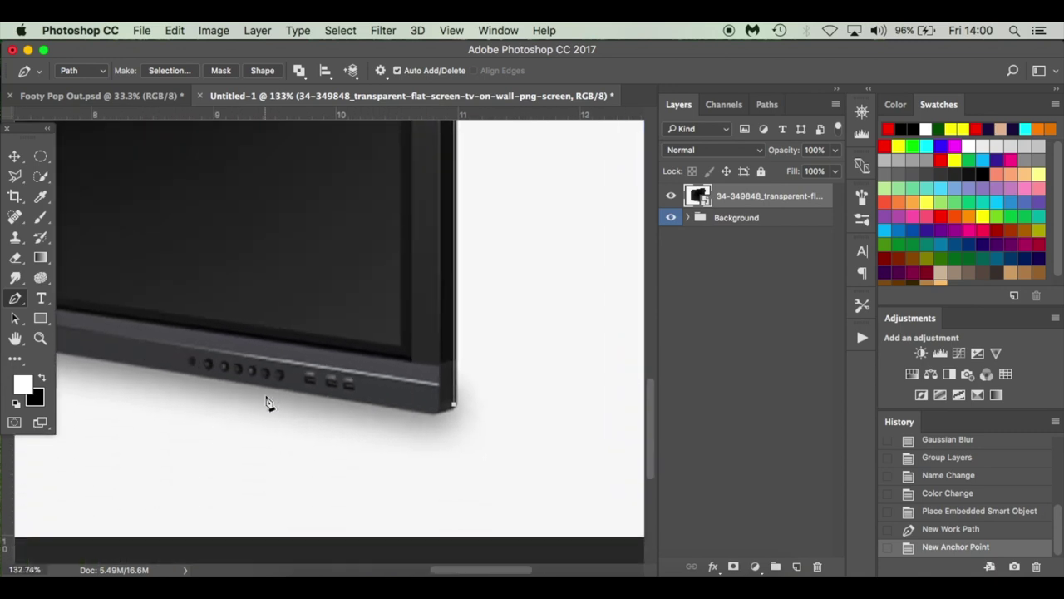
pyautogui.click(465, 396)
pyautogui.hscroll(-10, 399, 404)
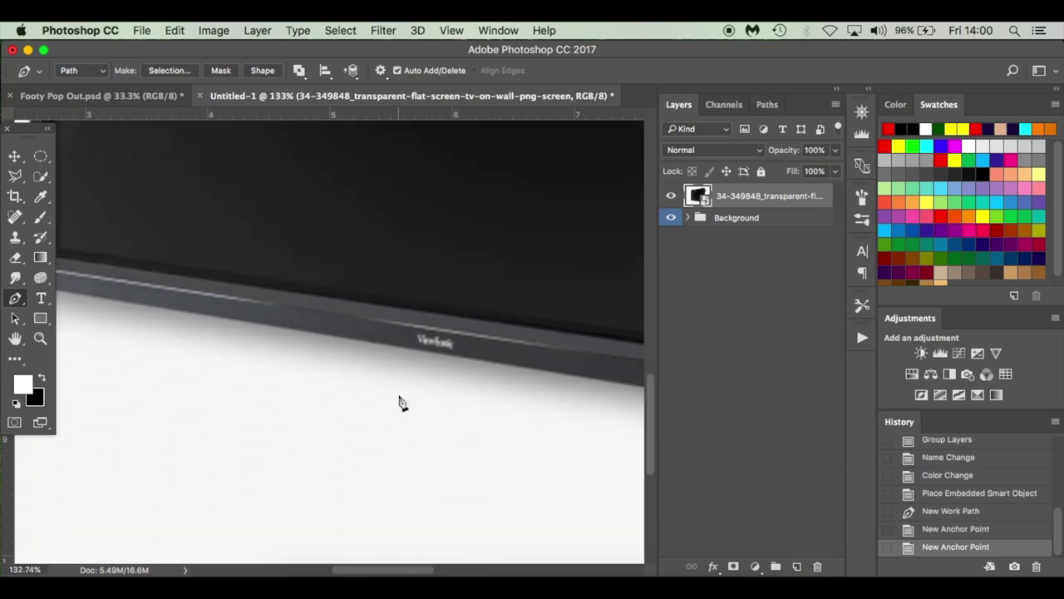
pyautogui.hscroll(-4, 100, 309)
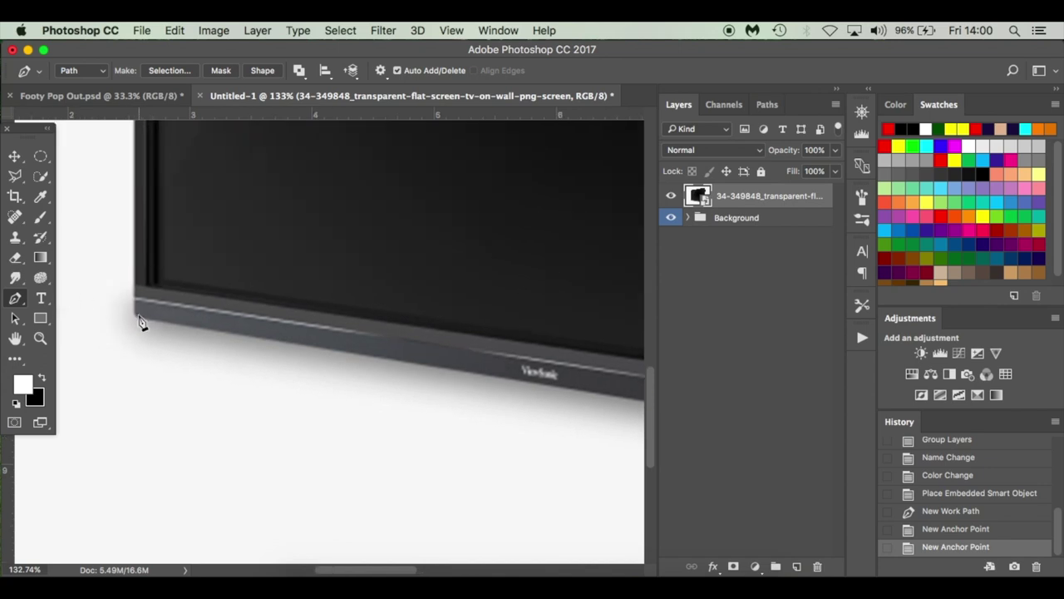
pyautogui.click(139, 323)
# Step: Add the top-left and top-right anchors and close the path around the TV
pyautogui.scroll(10, 138, 318)
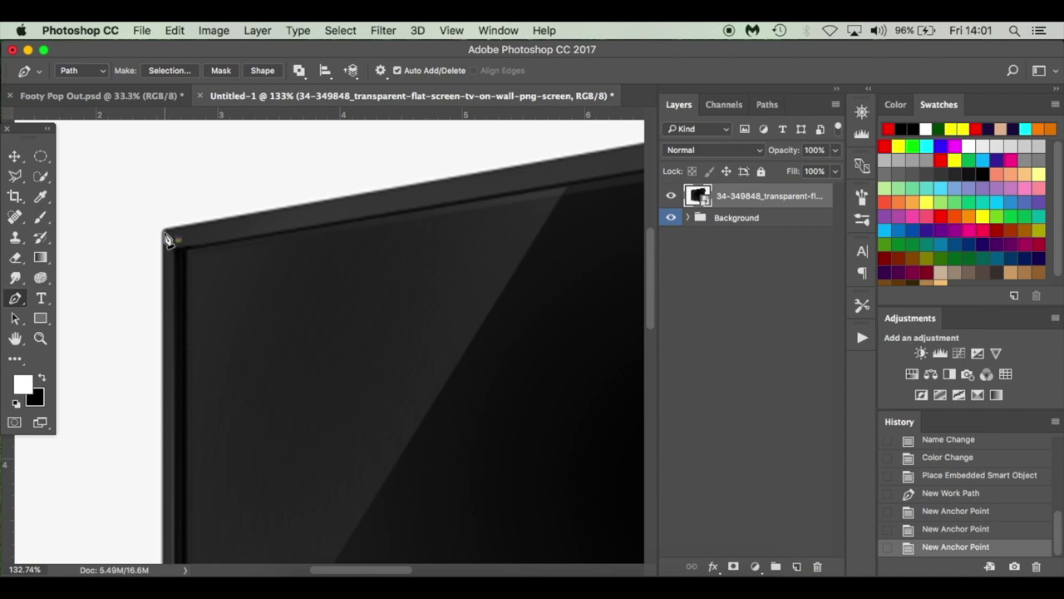
pyautogui.click(166, 240)
pyautogui.hscroll(8, 214, 237)
pyautogui.scroll(2, 214, 237)
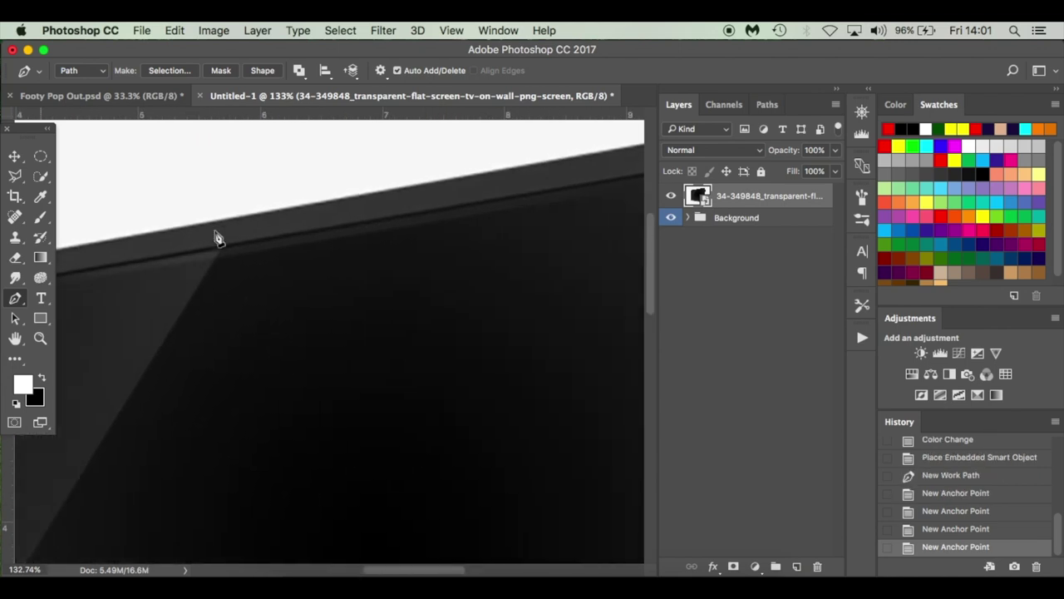
pyautogui.hscroll(6, 216, 238)
pyautogui.scroll(2, 217, 239)
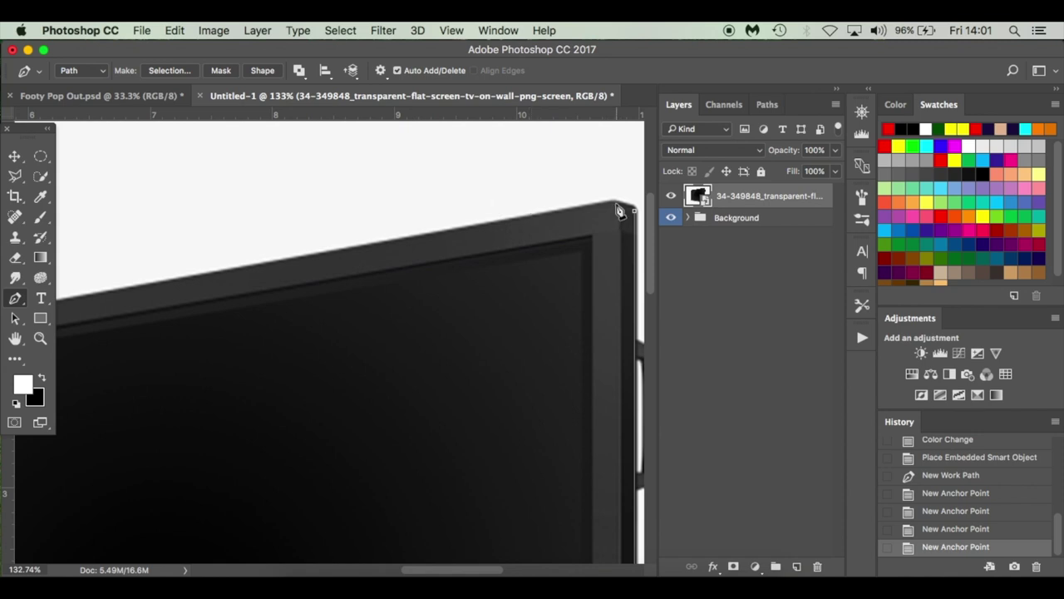
pyautogui.click(616, 204)
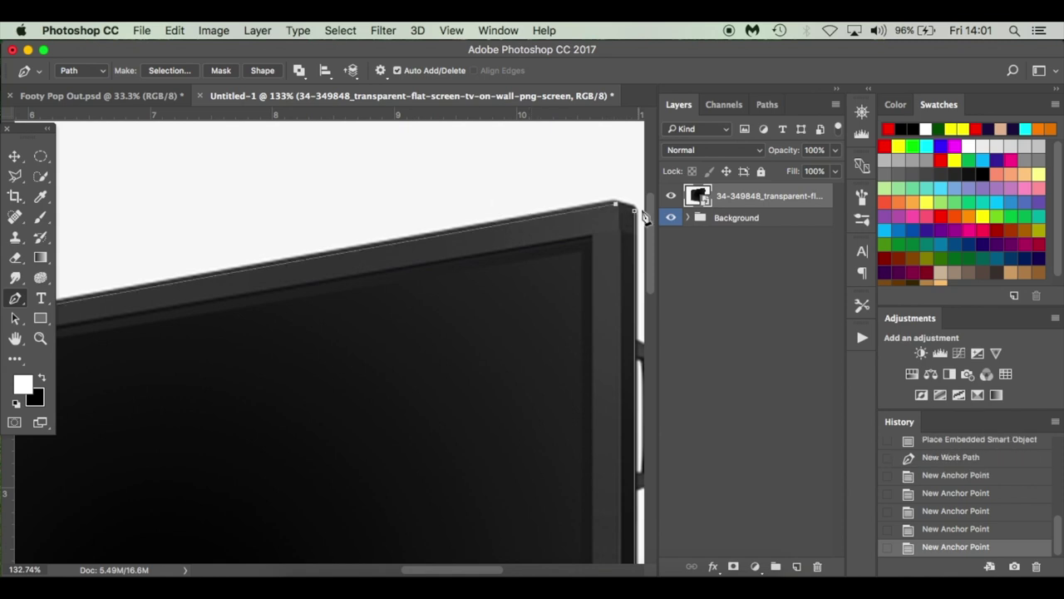
pyautogui.click(635, 212)
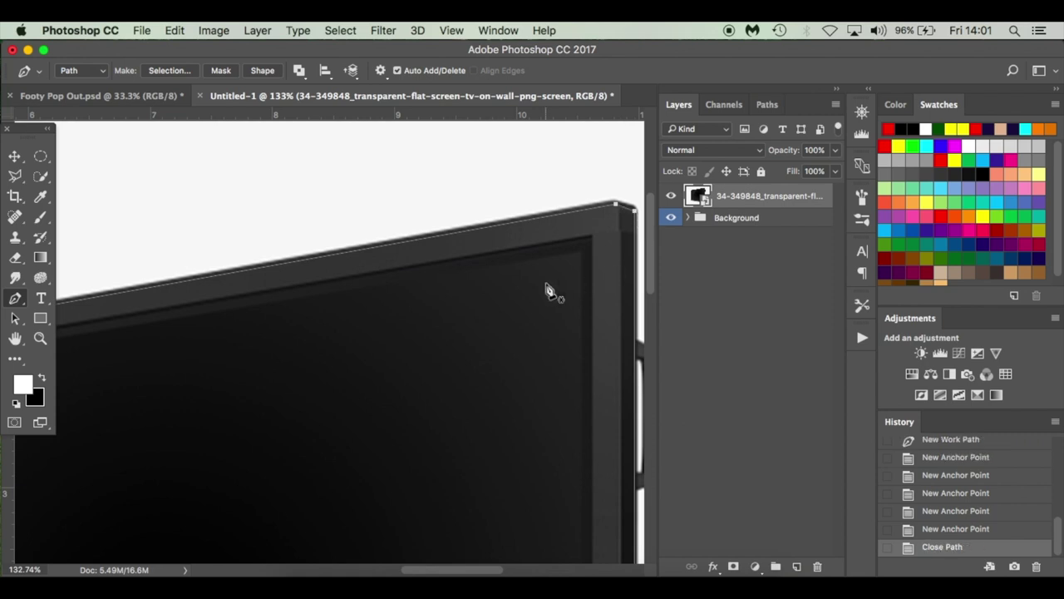
pyautogui.press('super+0')
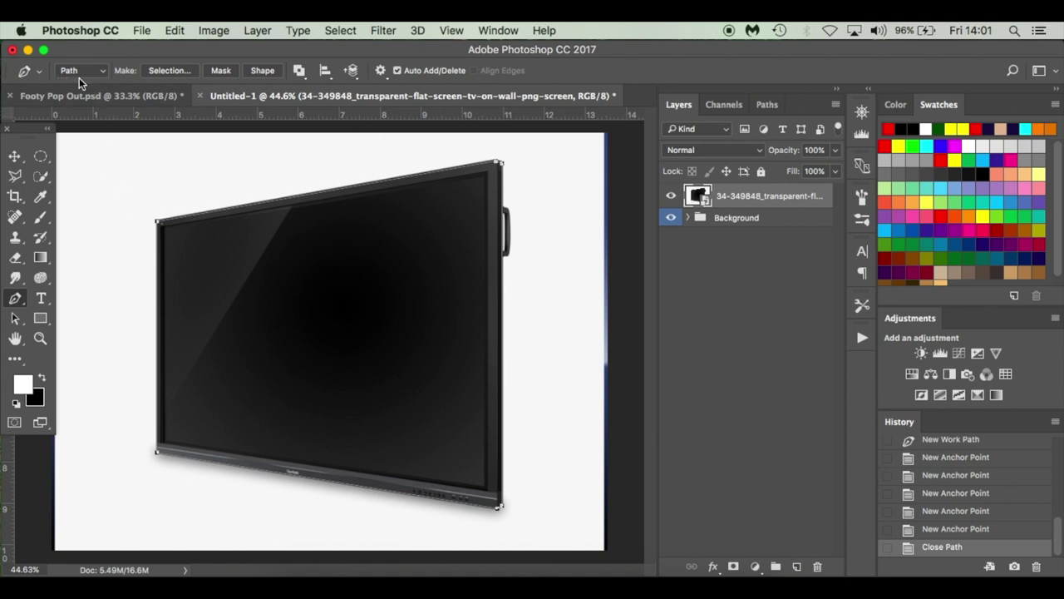
pyautogui.click(168, 71)
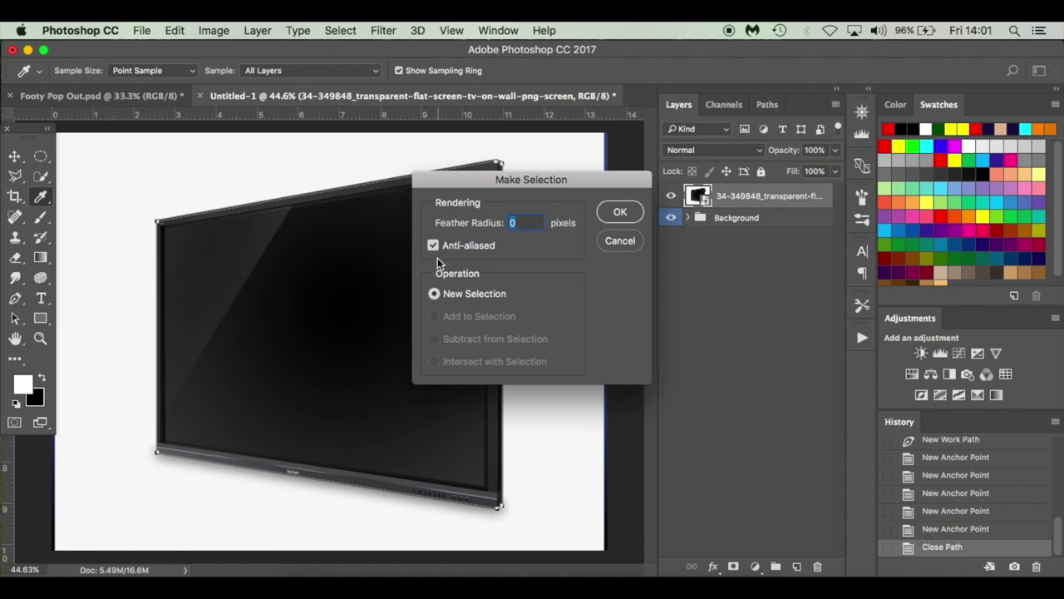
# Step: Copy the path-selected TV onto Layer 2 and delete the original placed TV layer
pyautogui.click(622, 213)
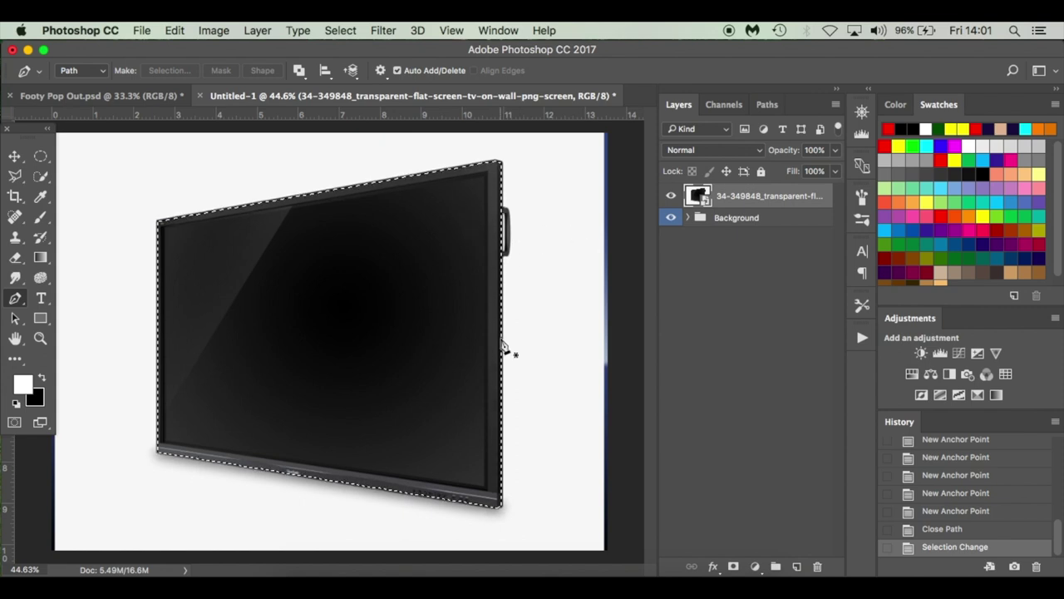
pyautogui.press('super+j')
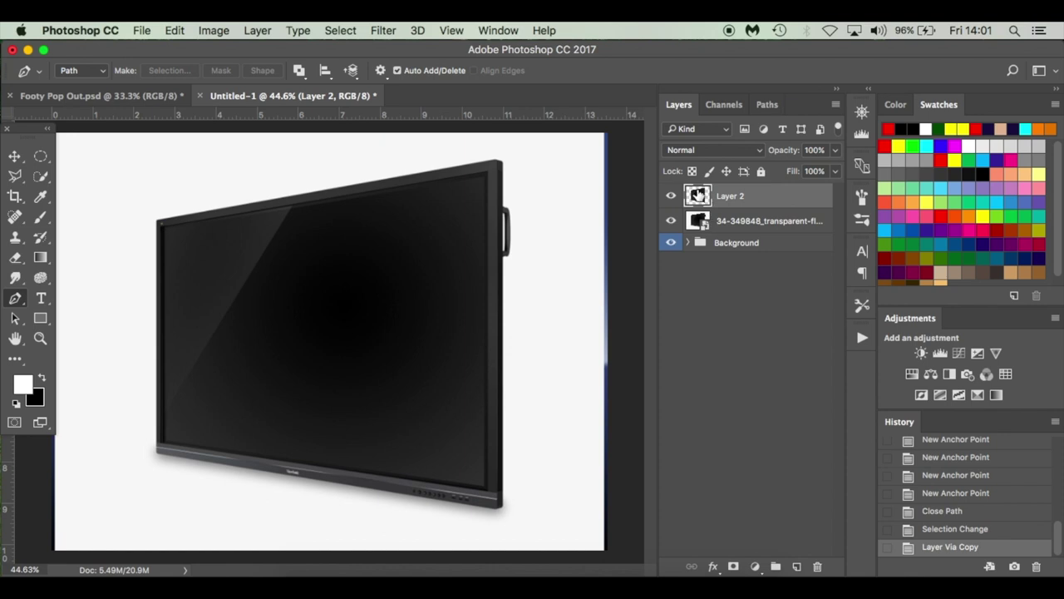
pyautogui.click(671, 220)
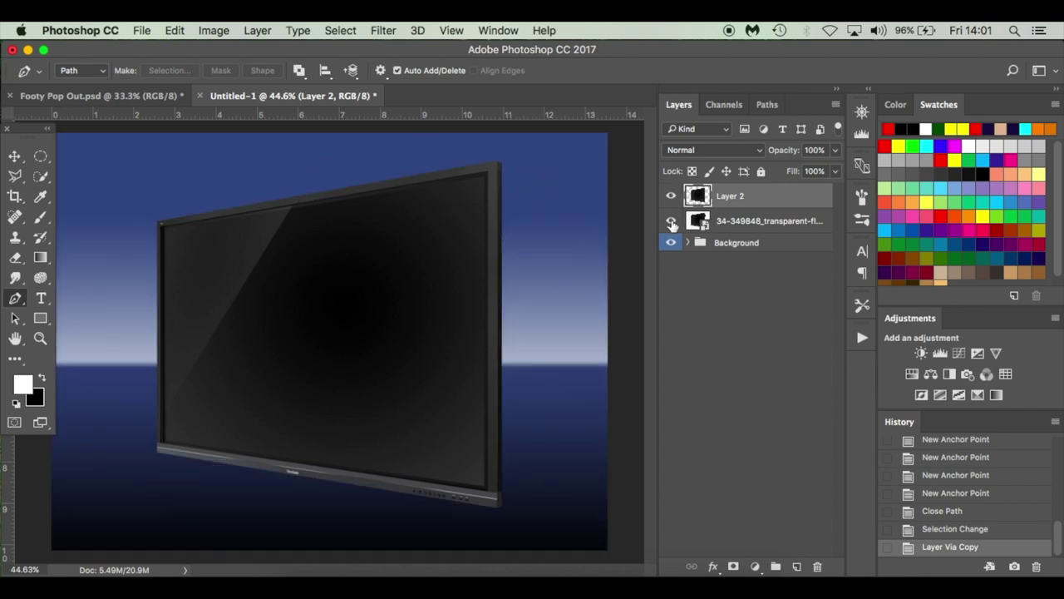
pyautogui.click(671, 220)
pyautogui.click(671, 220)
pyautogui.click(785, 230)
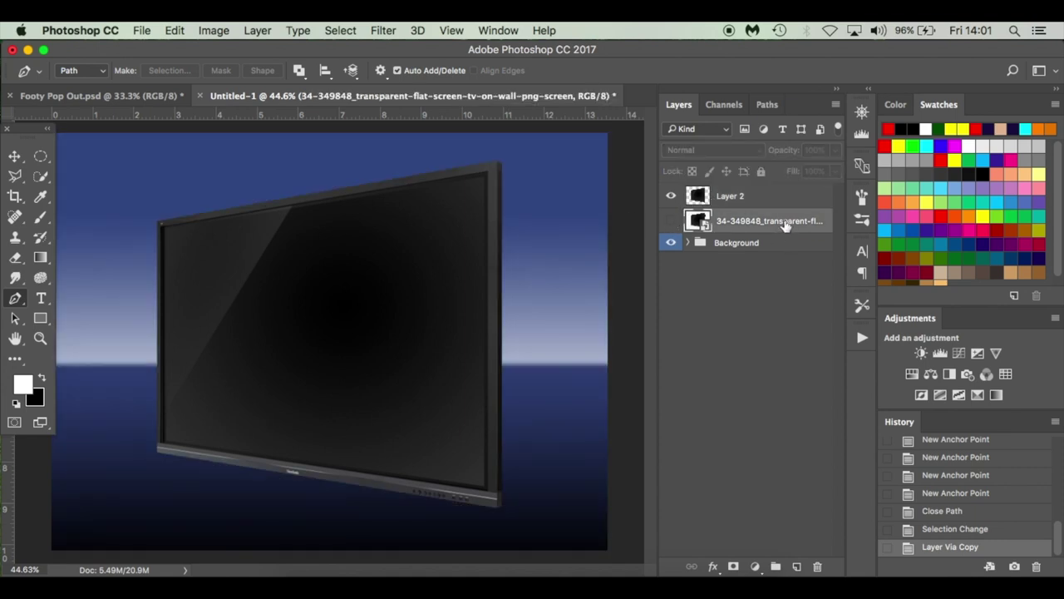
pyautogui.moveTo(785, 226); pyautogui.dragTo(817, 566)
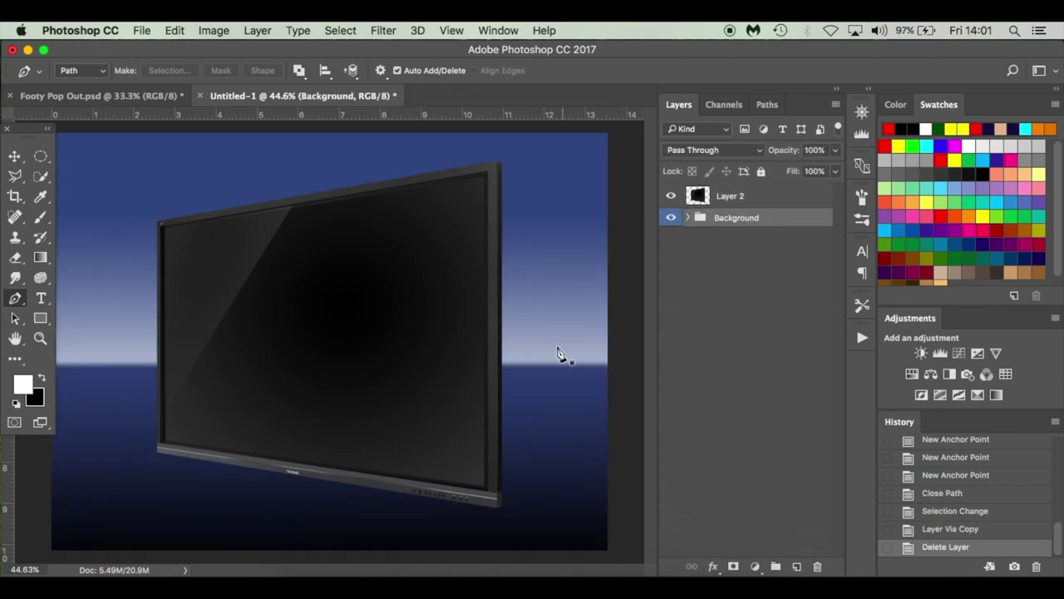
# Step: Move the cut-out TV layer to the right
pyautogui.press('v')
pyautogui.click(361, 335)
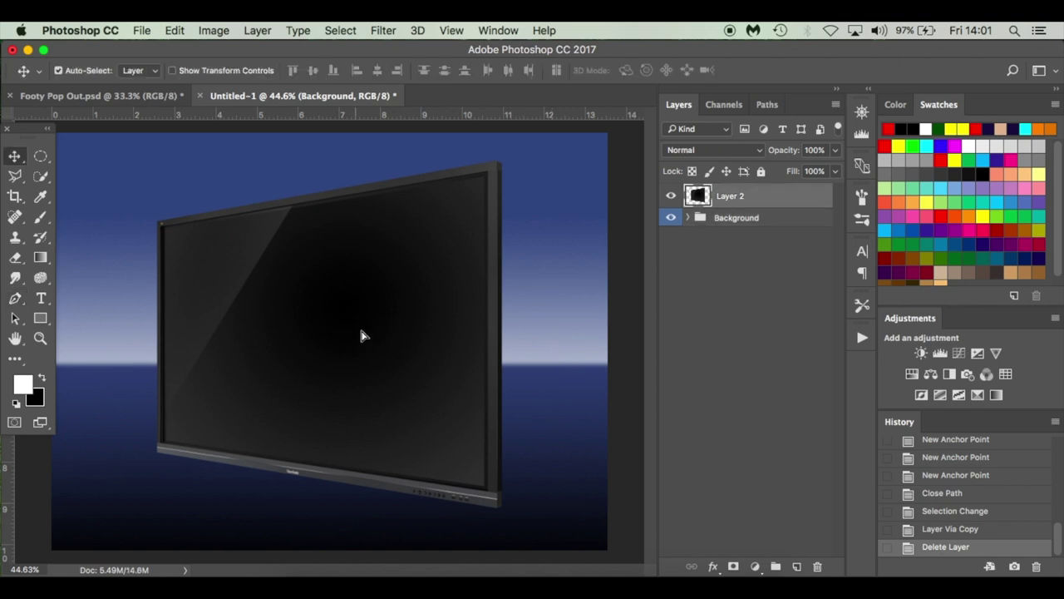
pyautogui.moveTo(361, 335); pyautogui.dragTo(438, 342)
pyautogui.scroll(-3, 439, 342)
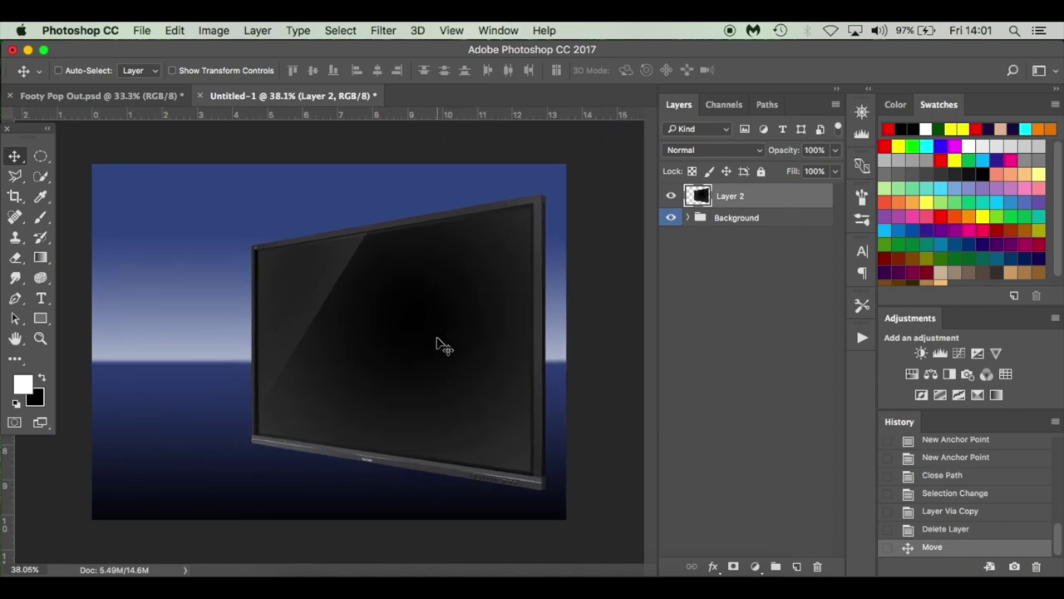
# Step: Scale the TV down to about 85% from its top-left corner and nudge it slightly up
pyautogui.press('super+t')
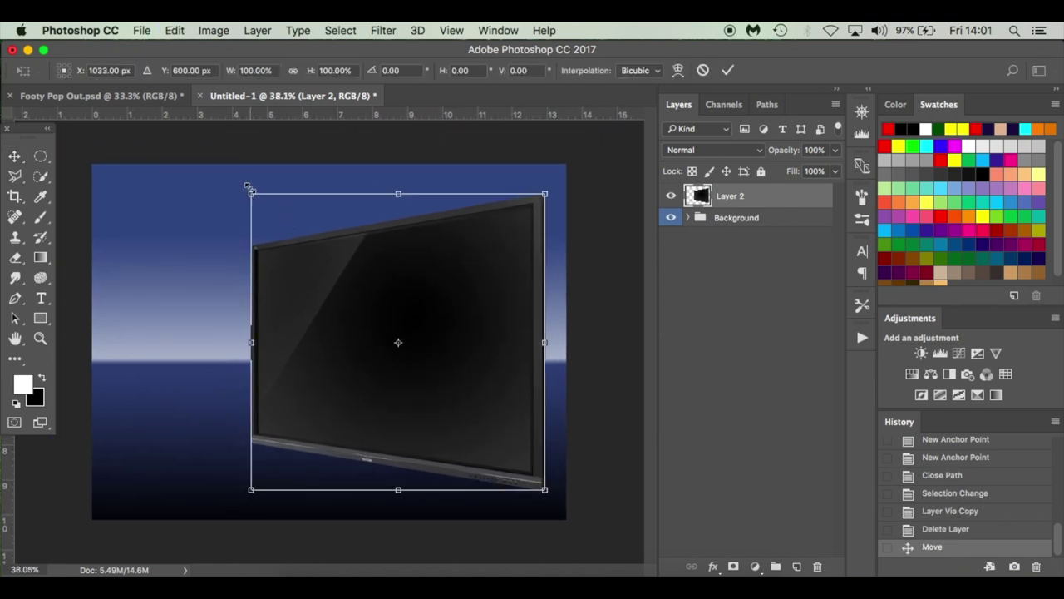
pyautogui.moveTo(247, 187); pyautogui.dragTo(289, 207)
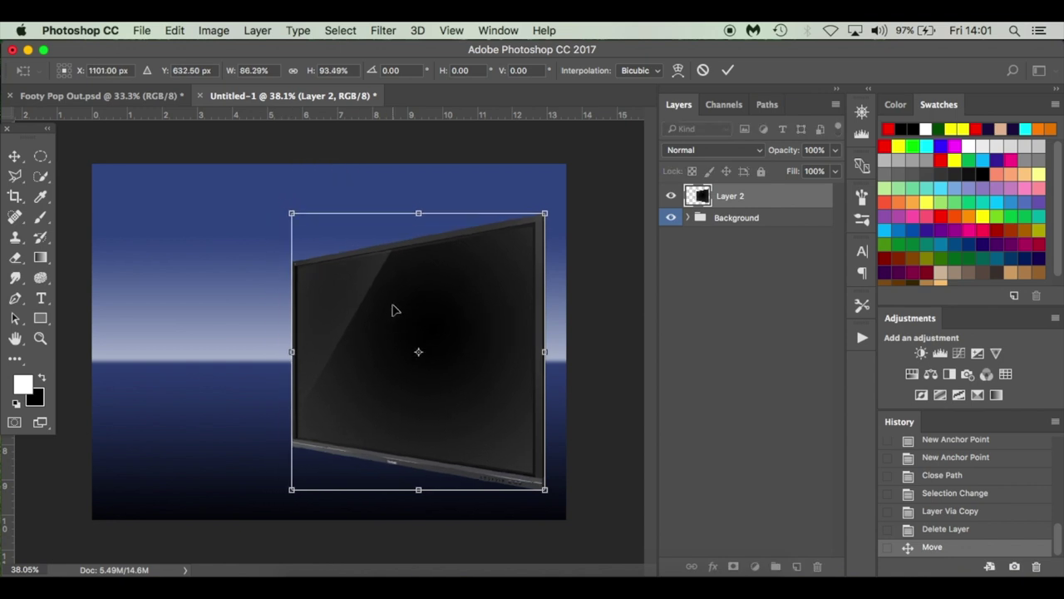
pyautogui.press('super+z')
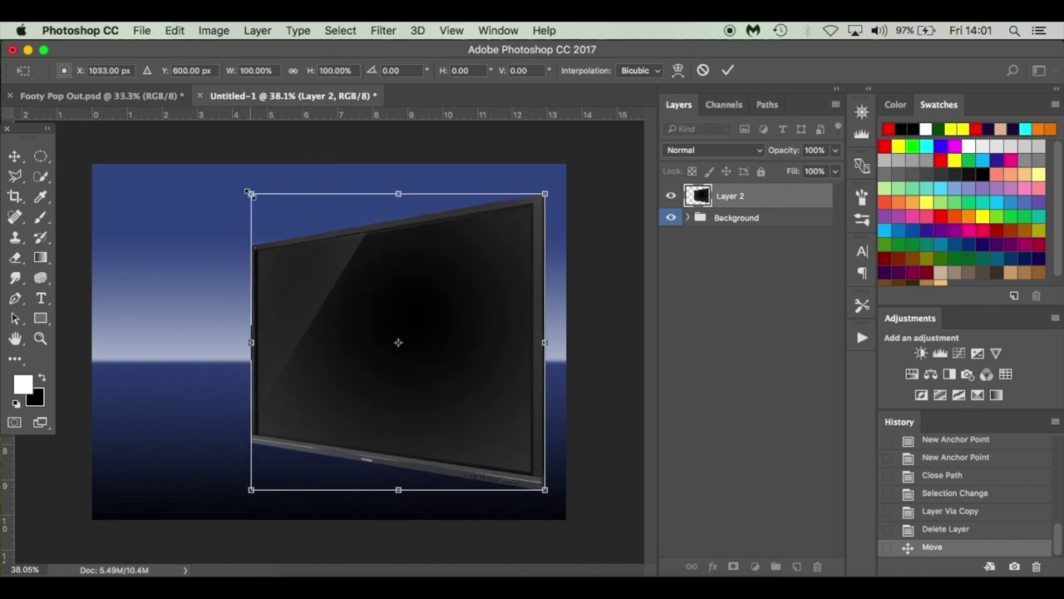
pyautogui.moveTo(250, 194); pyautogui.dragTo(283, 219)
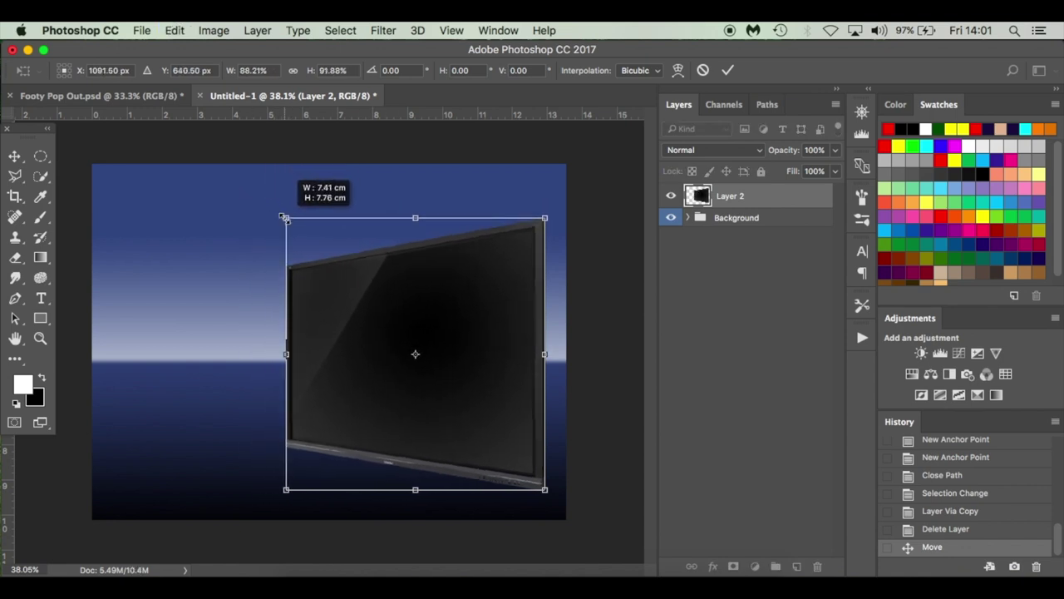
pyautogui.moveTo(285, 218); pyautogui.dragTo(285, 218)
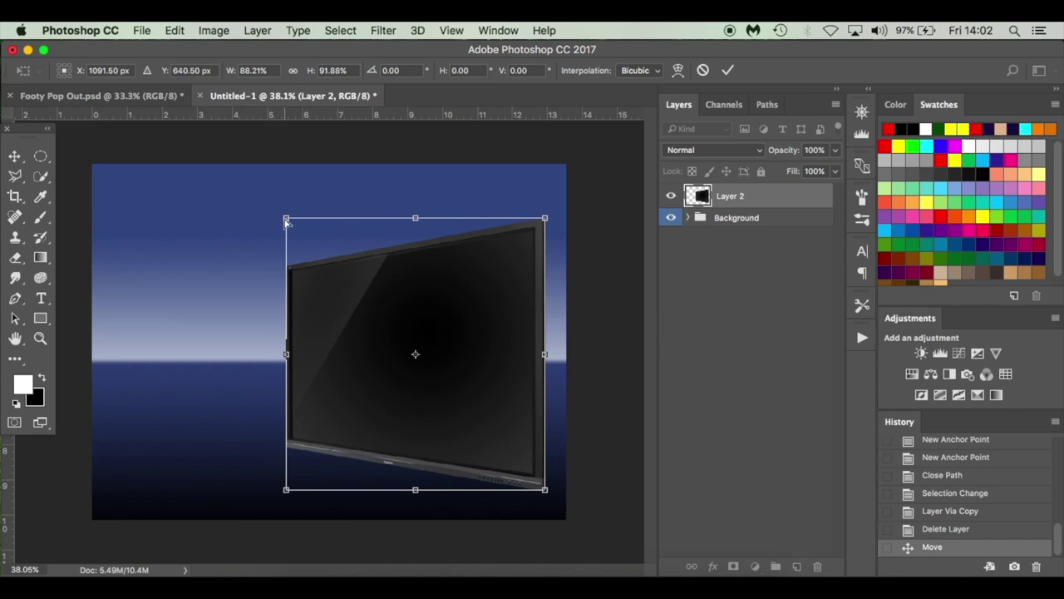
pyautogui.hotkey('ctrl', 'z')
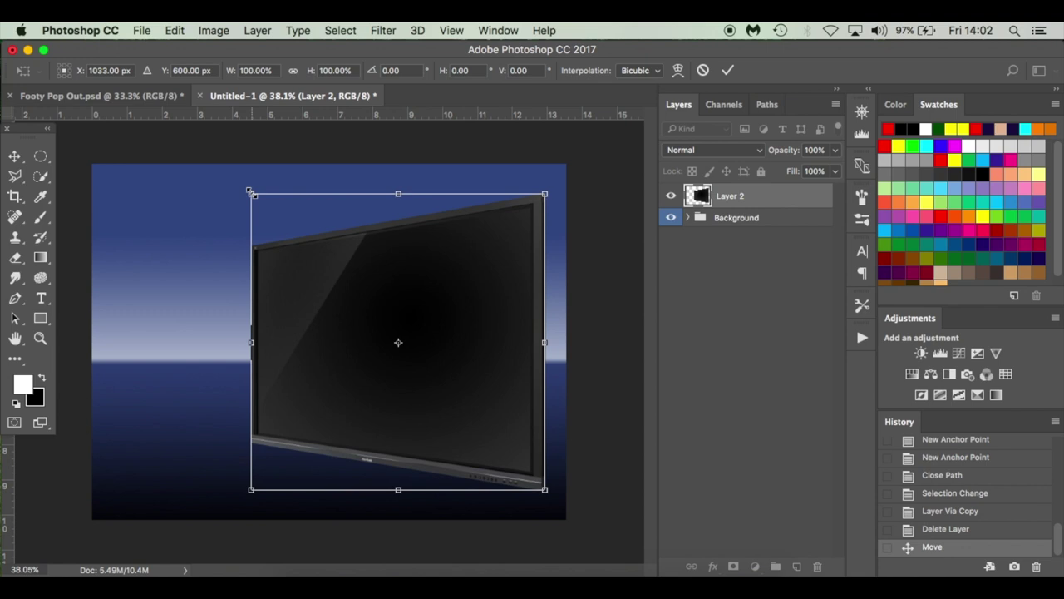
pyautogui.moveTo(254, 194); pyautogui.dragTo(300, 230)
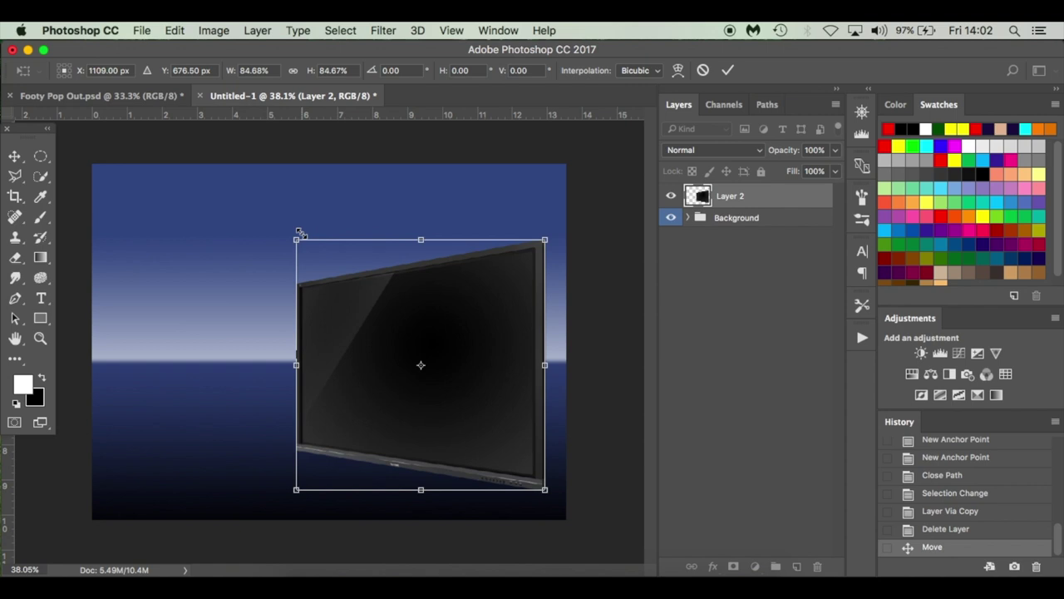
pyautogui.press('Return')
pyautogui.moveTo(369, 364); pyautogui.dragTo(371, 328)
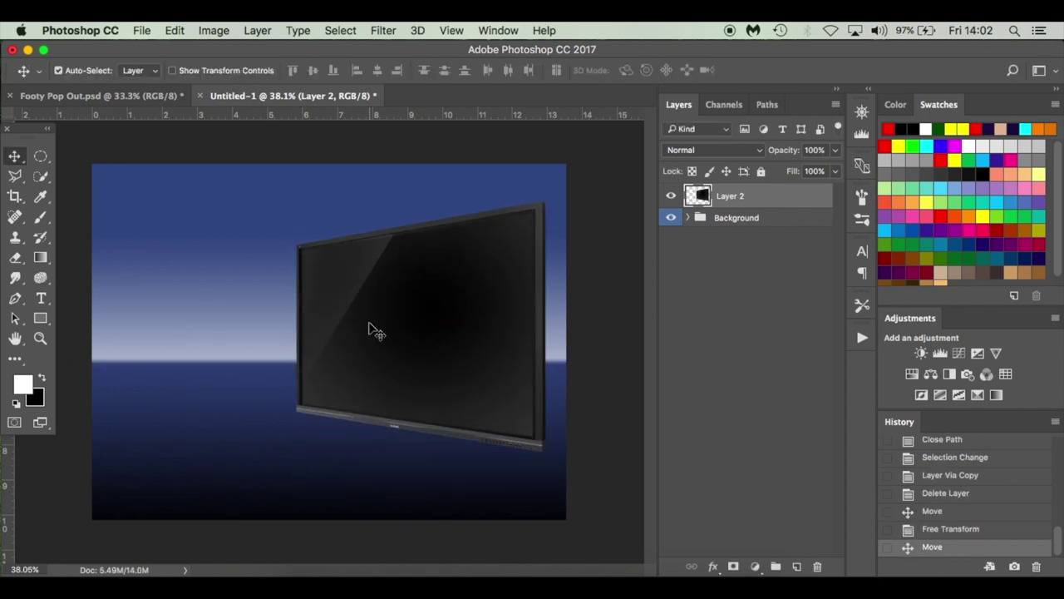
# Step: Add a new layer above Background and paint a 500 px soft white glow around the TV
pyautogui.click(792, 225)
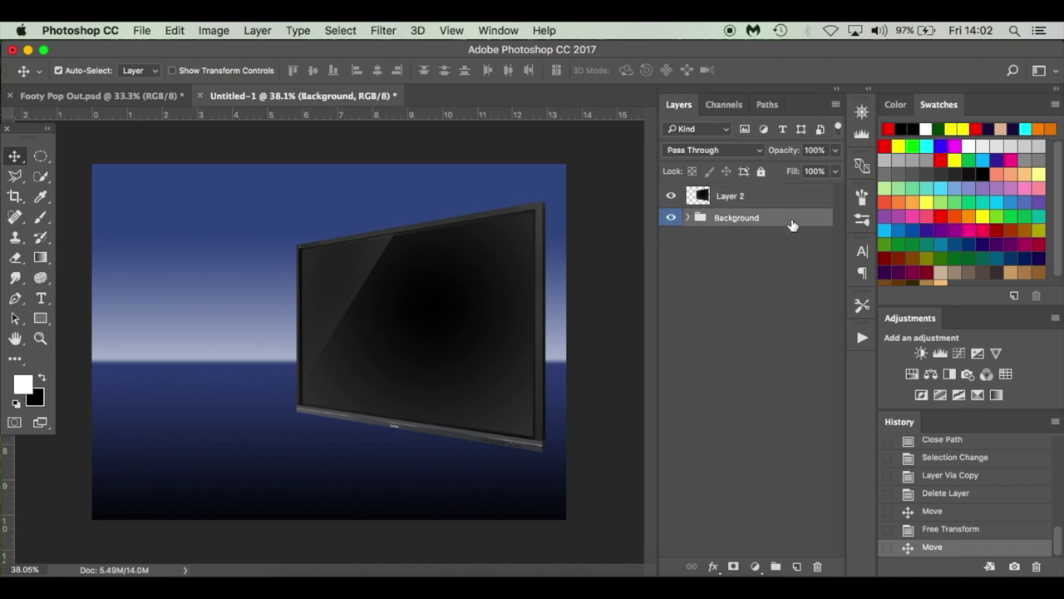
pyautogui.click(797, 566)
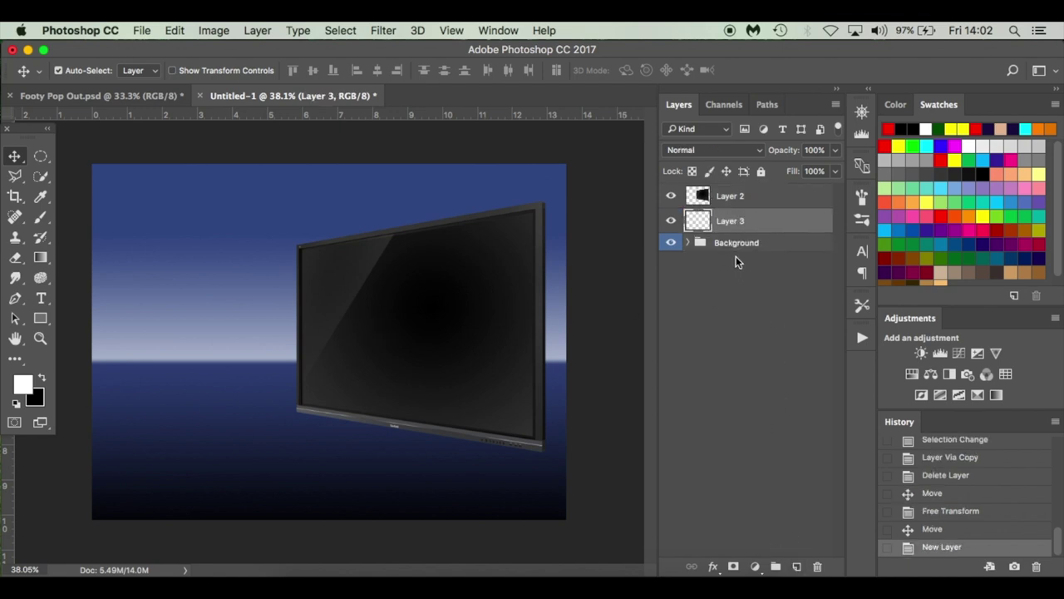
pyautogui.press('b')
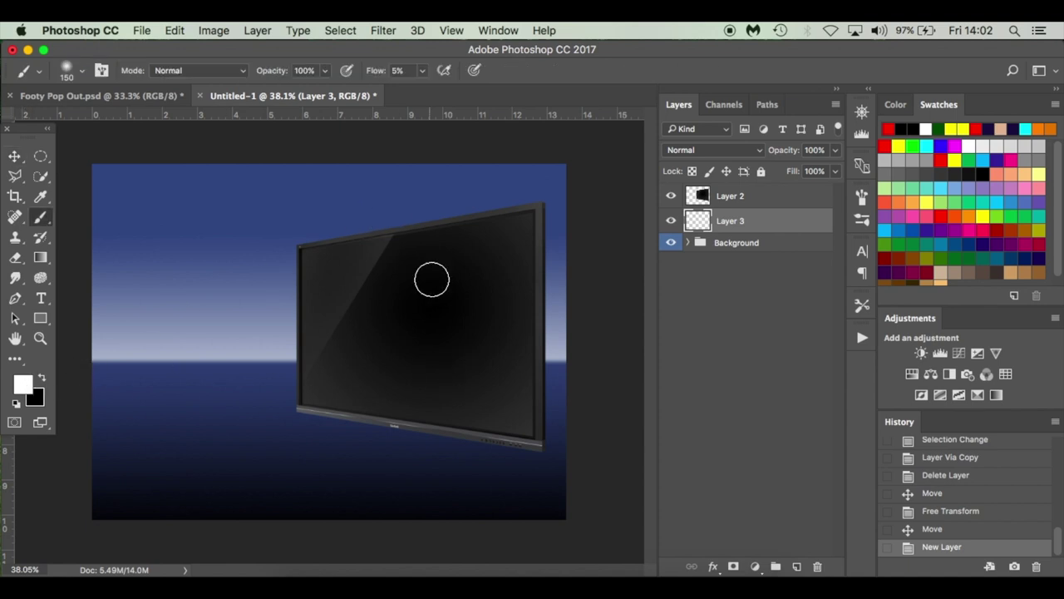
pyautogui.press(']')
pyautogui.press(']')
pyautogui.press(']')
pyautogui.press(']')
pyautogui.press(']')
pyautogui.press(']')
pyautogui.rightClick(430, 331)
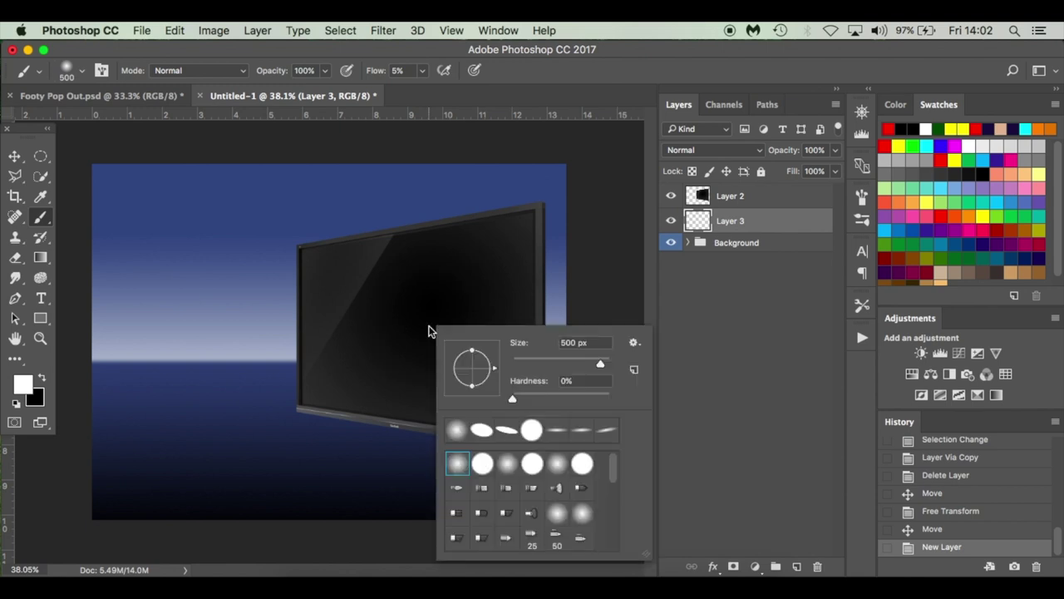
pyautogui.moveTo(403, 350)
pyautogui.mouseDown()
pyautogui.moveTo(509, 329)
pyautogui.moveTo(505, 262)
pyautogui.moveTo(509, 239)
pyautogui.moveTo(522, 240)
pyautogui.moveTo(321, 250)
pyautogui.mouseUp()
pyautogui.rightClick(328, 263)
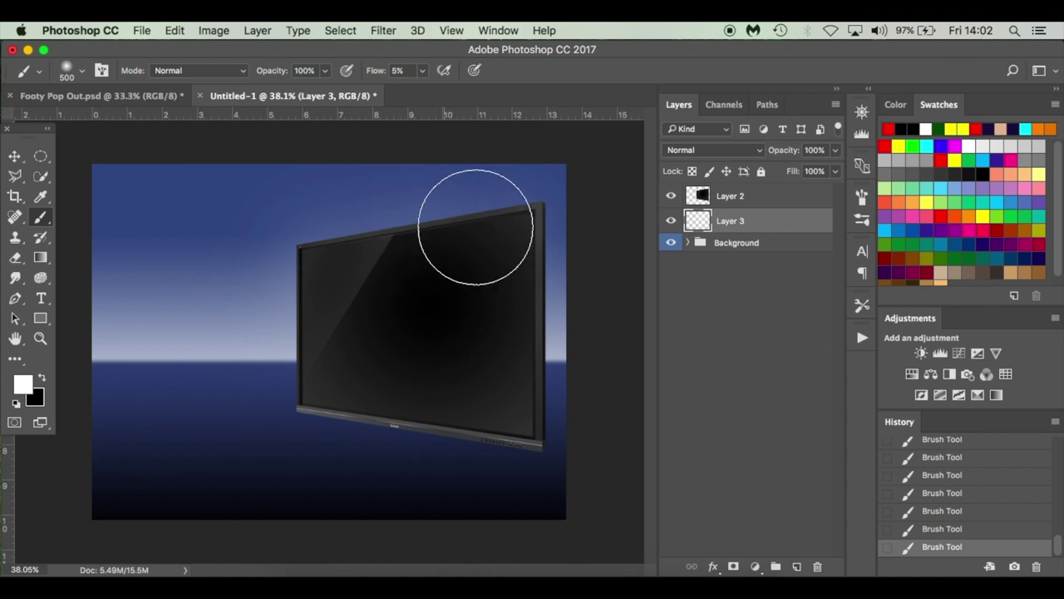
pyautogui.click(671, 220)
pyautogui.click(671, 220)
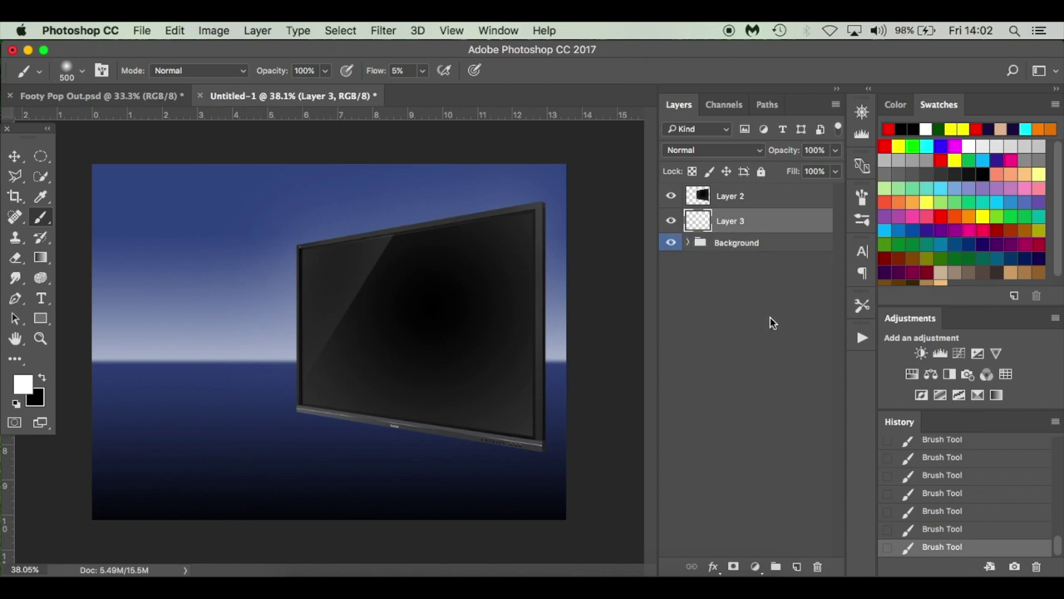
# Step: Rename the new glow layer to Brightness
pyautogui.doubleClick(738, 221)
pyautogui.write('Brightness')
pyautogui.press('Return')
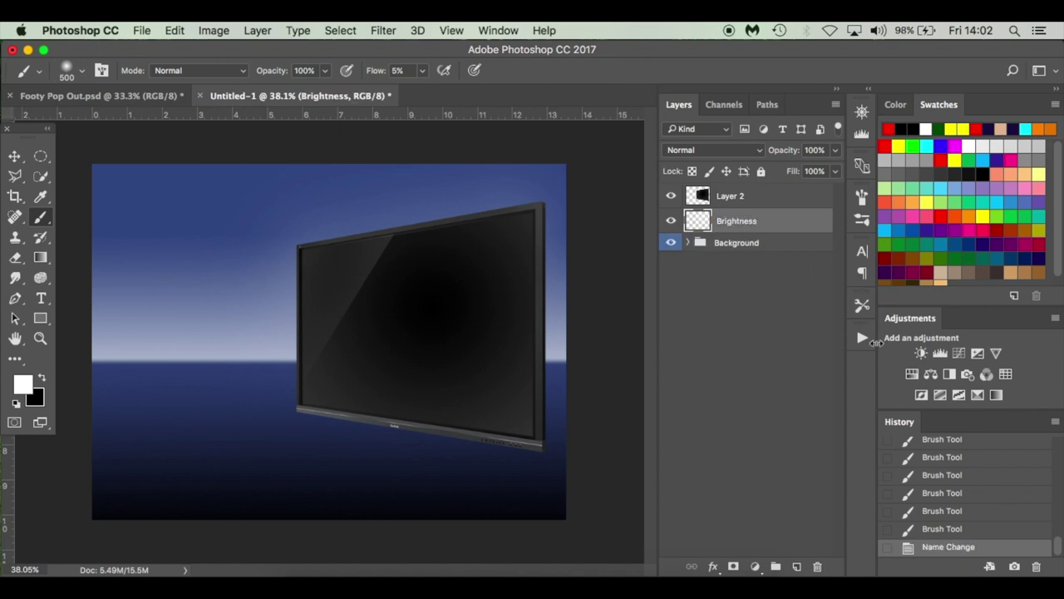
pyautogui.press('v')
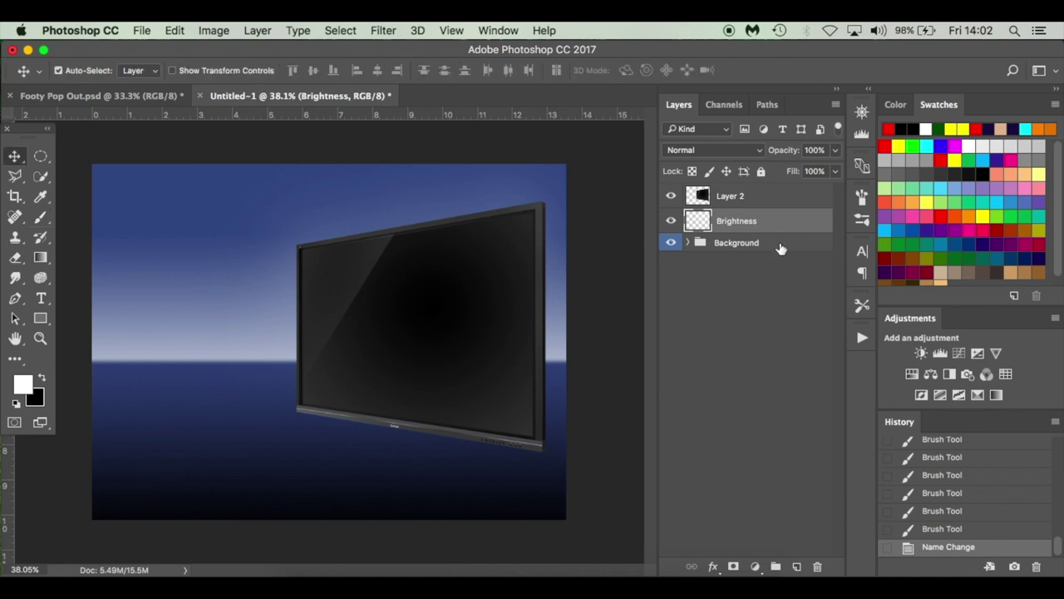
# Step: Place the stadium photo 883484676.jpg above the TV layer and lower its opacity to 57%
pyautogui.click(781, 200)
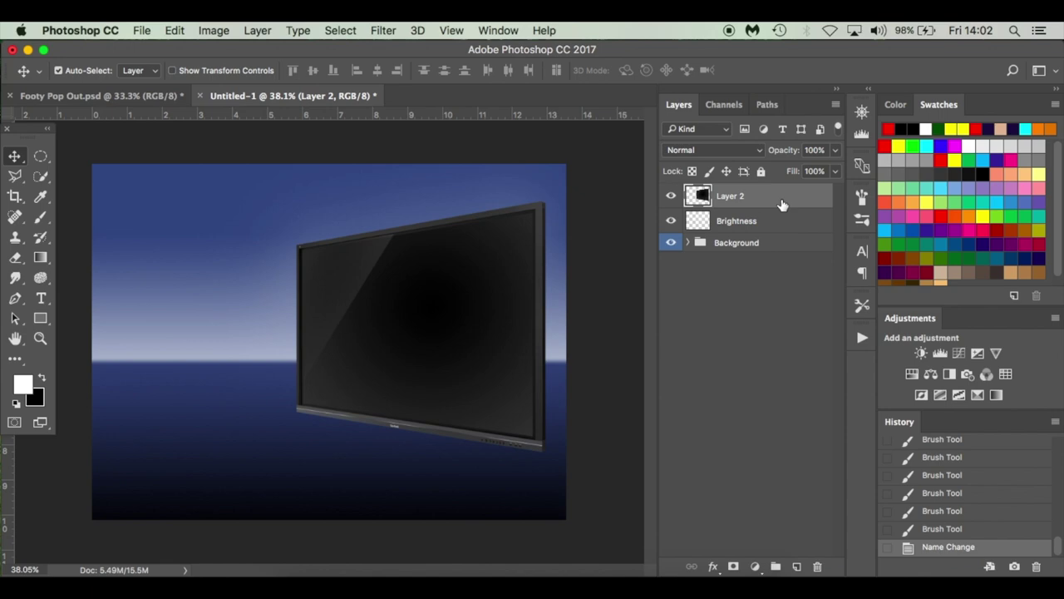
pyautogui.click(283, 552)
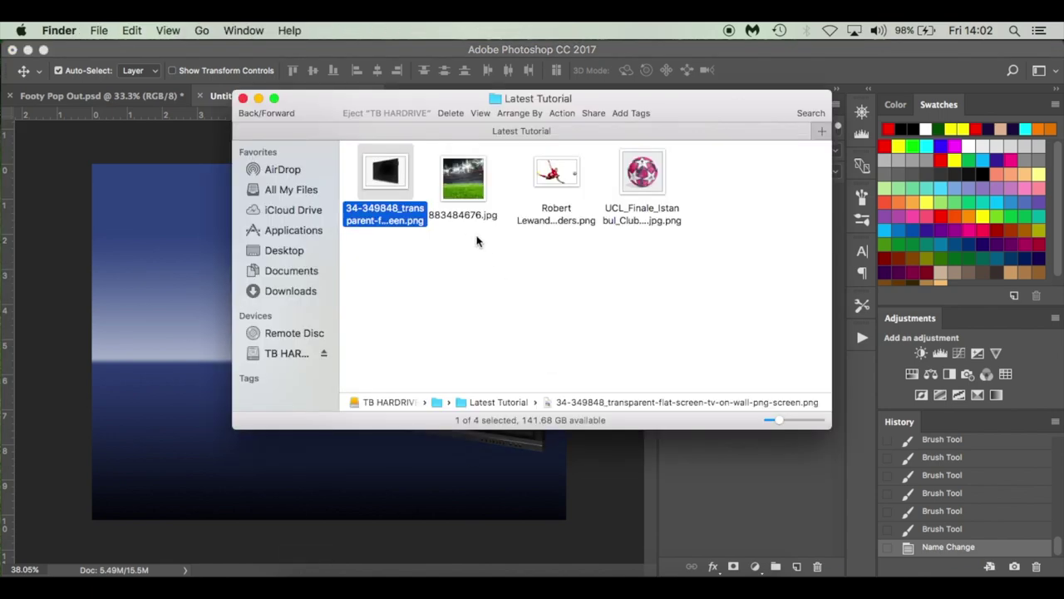
pyautogui.moveTo(466, 188); pyautogui.dragTo(196, 330)
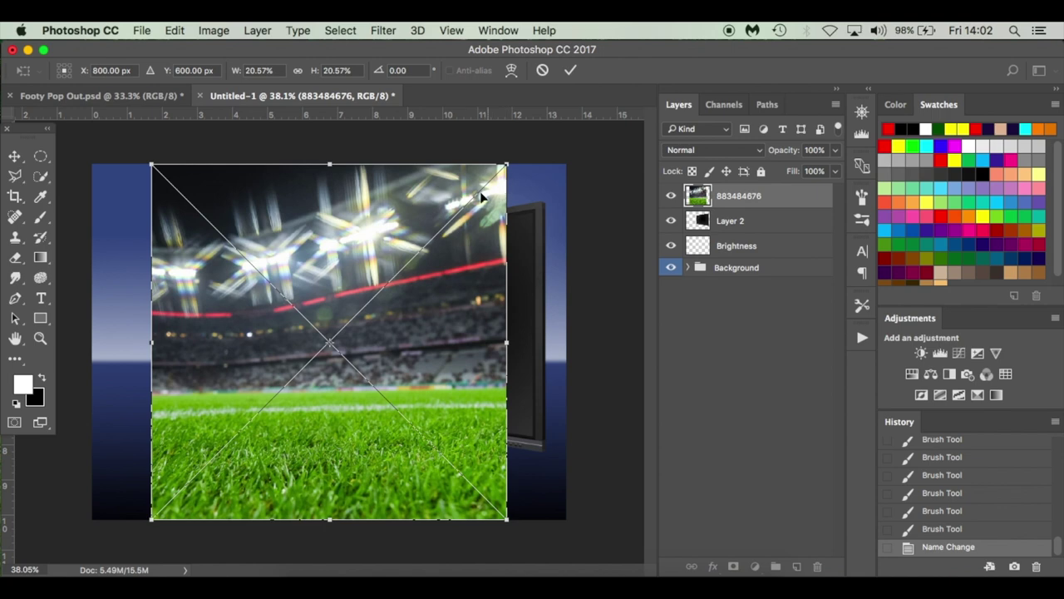
pyautogui.moveTo(777, 156); pyautogui.dragTo(741, 164)
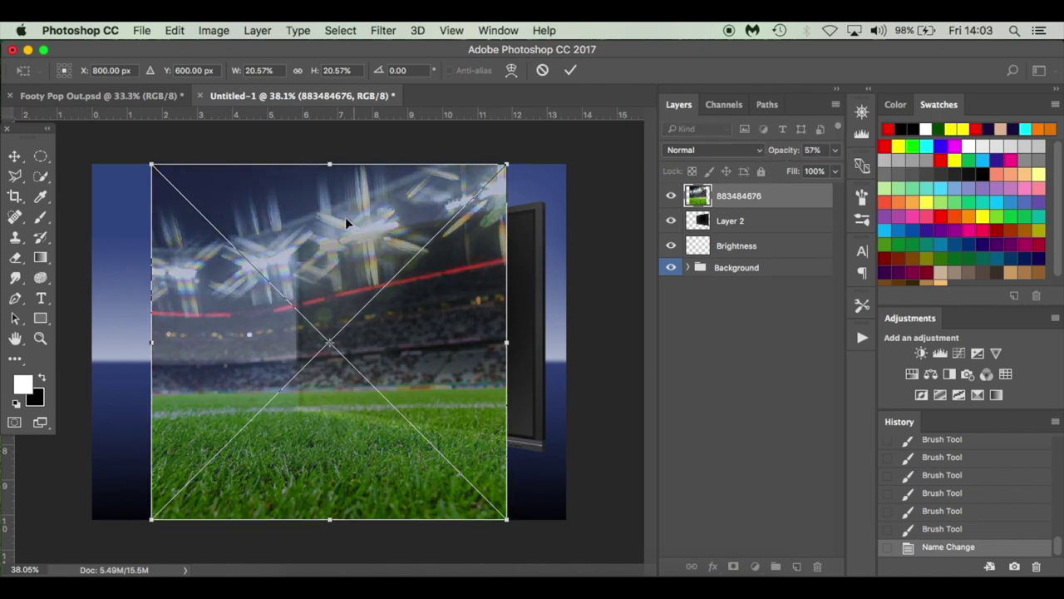
# Step: Move the stadium photo over the TV and tilt it about 1.8° to match the screen
pyautogui.moveTo(346, 219); pyautogui.dragTo(420, 206)
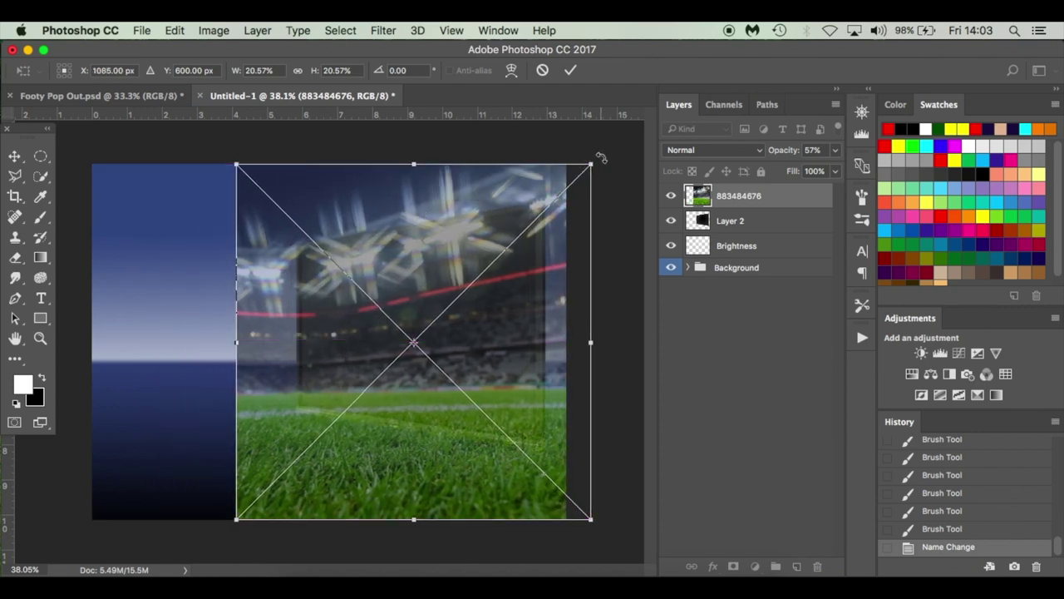
pyautogui.moveTo(601, 156); pyautogui.dragTo(613, 159)
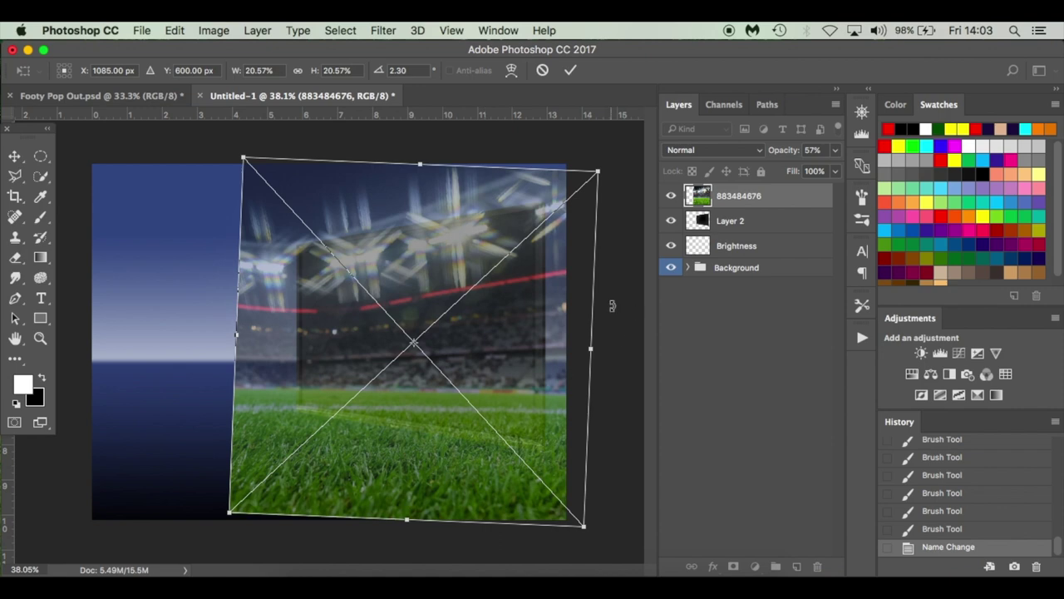
pyautogui.moveTo(612, 305); pyautogui.dragTo(612, 305)
pyautogui.press('Return')
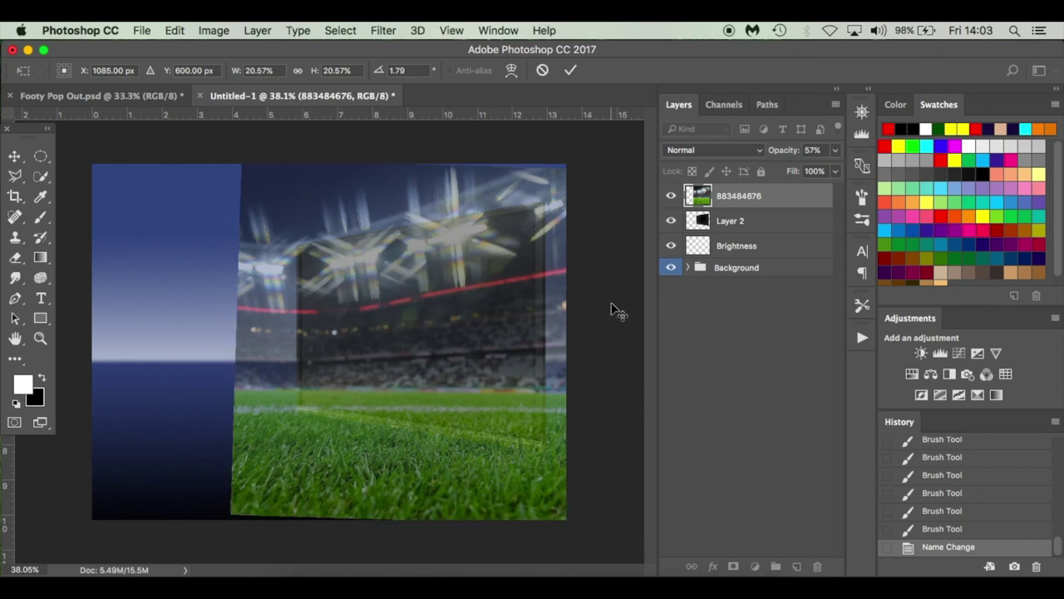
pyautogui.click(771, 226)
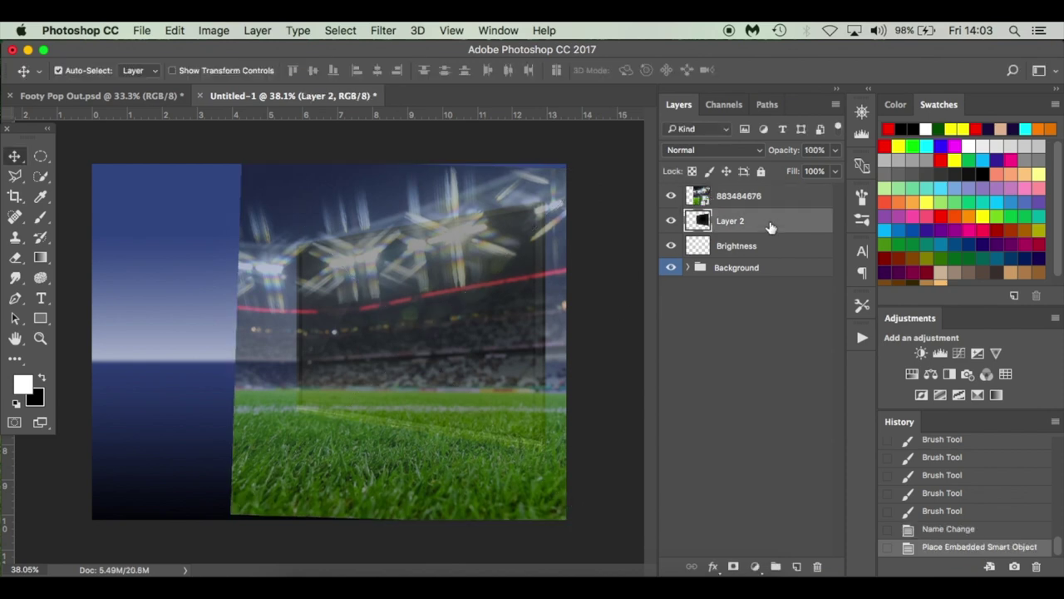
# Step: Hide the stadium photo and draw a closed pen path through the TV screen's four corners
pyautogui.click(672, 196)
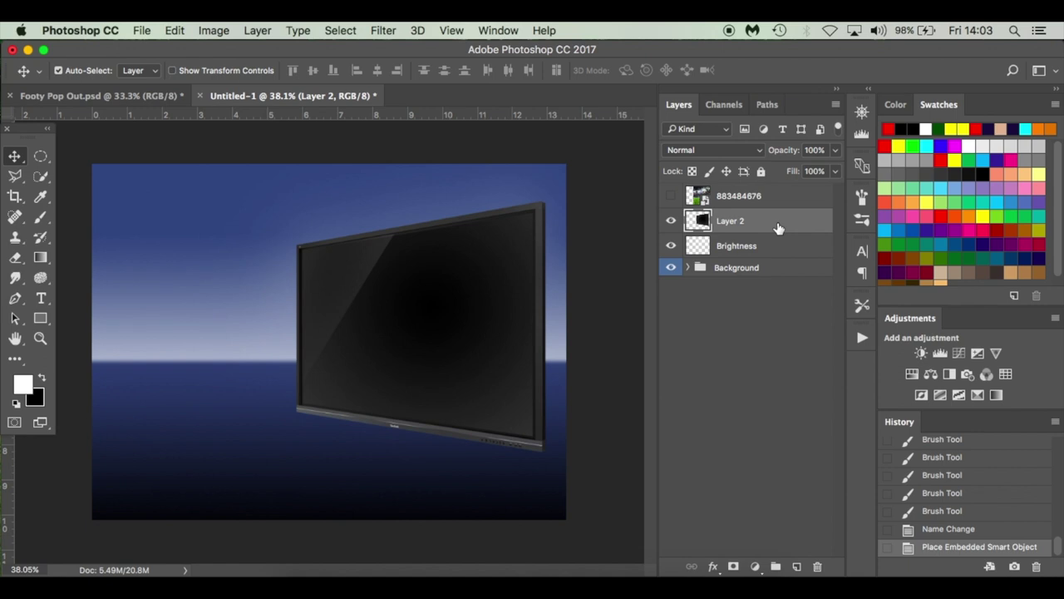
pyautogui.press('p')
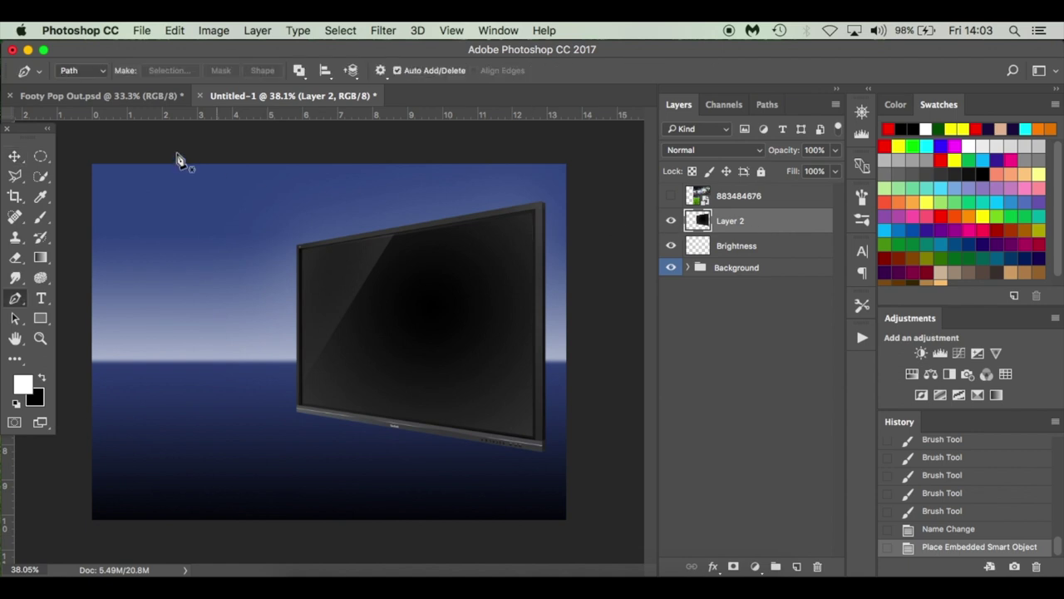
pyautogui.scroll(5, 584, 275)
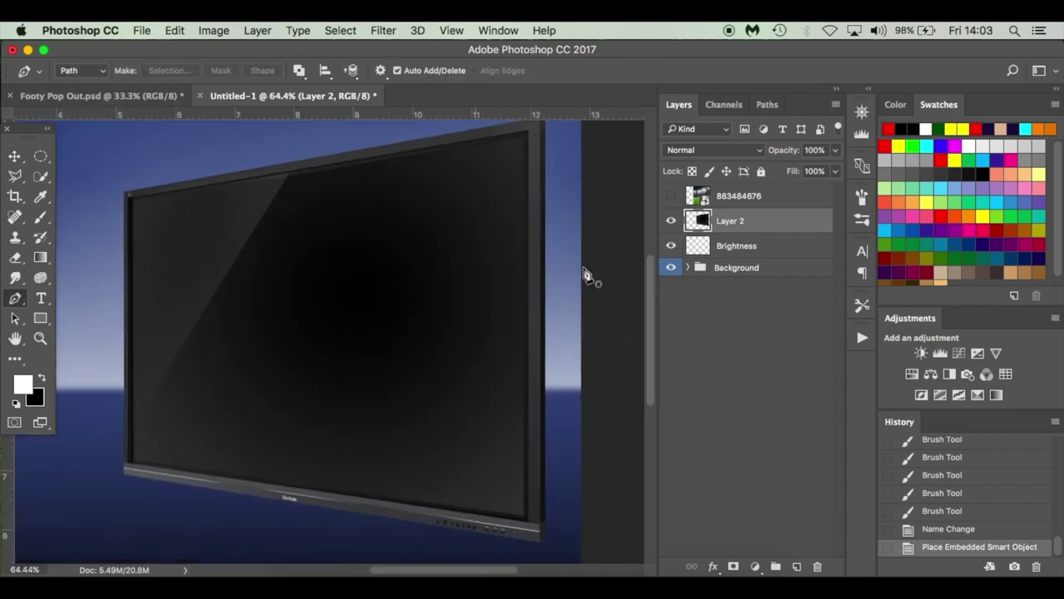
pyautogui.hscroll(-5, 95, 221)
pyautogui.scroll(2, 95, 221)
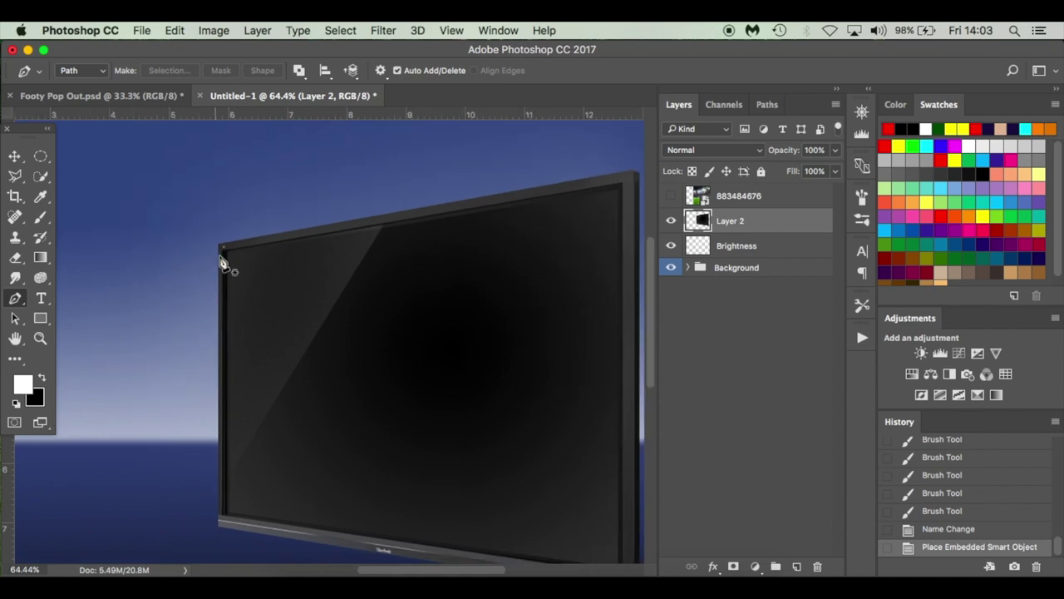
pyautogui.click(226, 251)
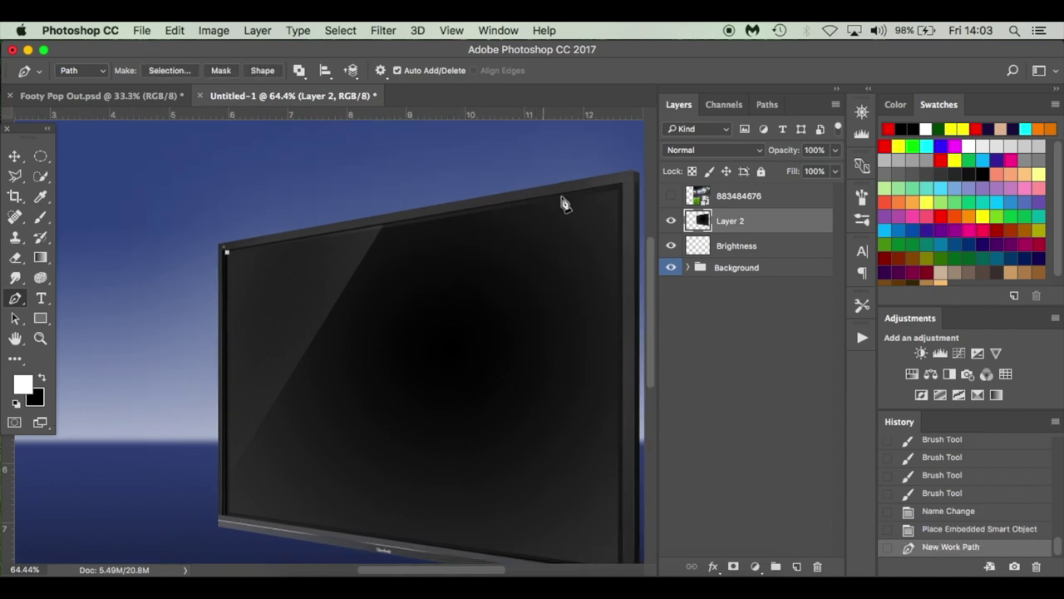
pyautogui.click(622, 196)
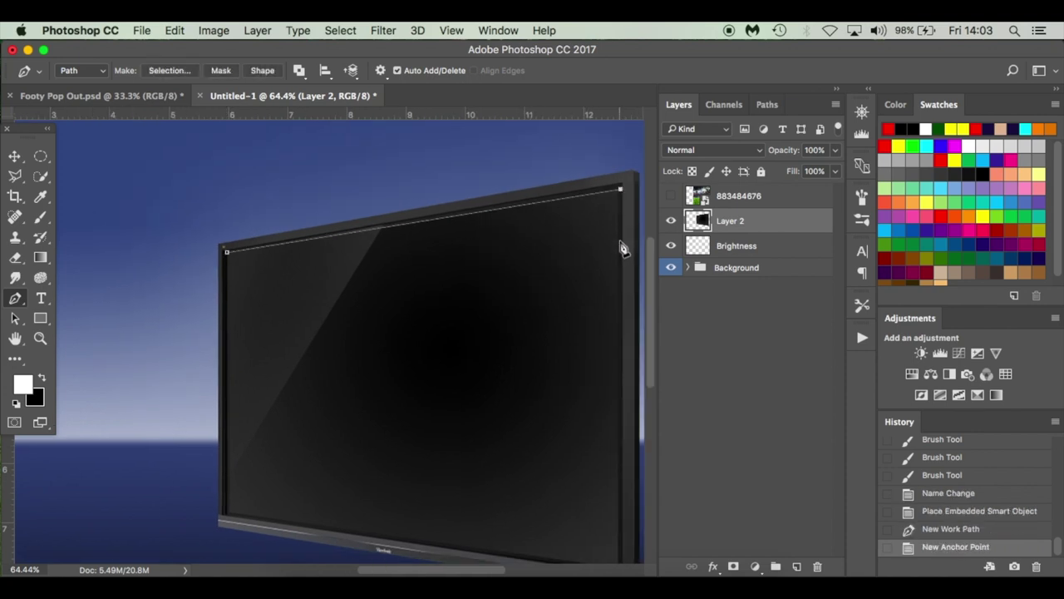
pyautogui.scroll(-3, 623, 311)
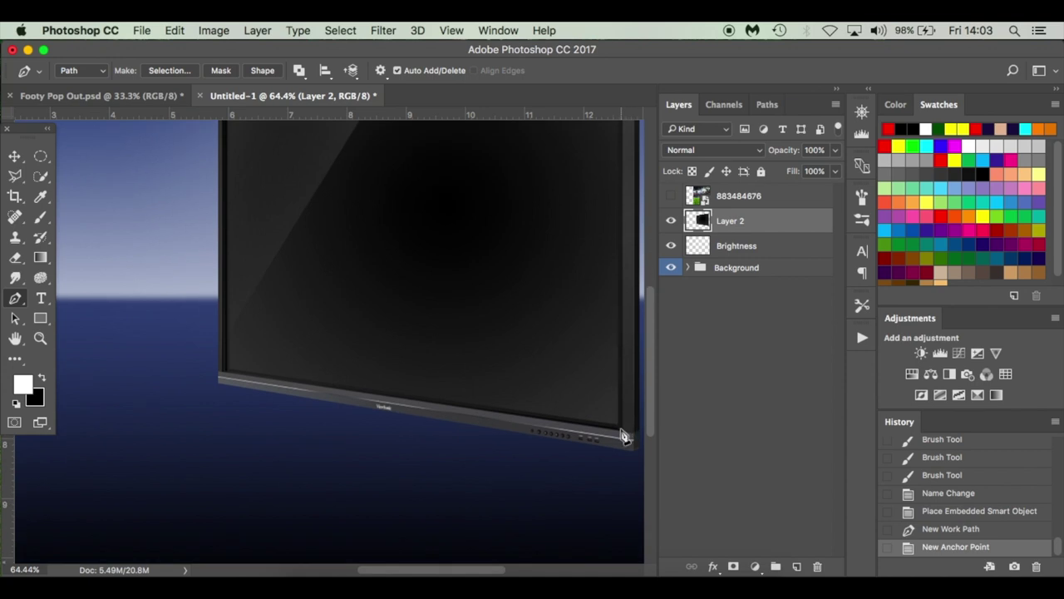
pyautogui.click(620, 430)
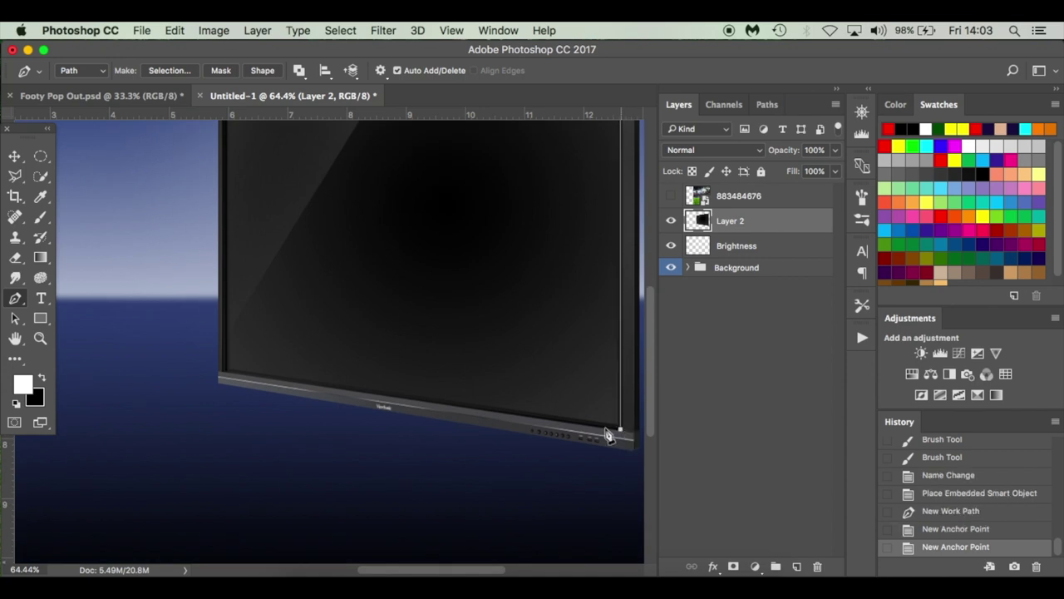
pyautogui.click(229, 378)
pyautogui.scroll(2, 231, 380)
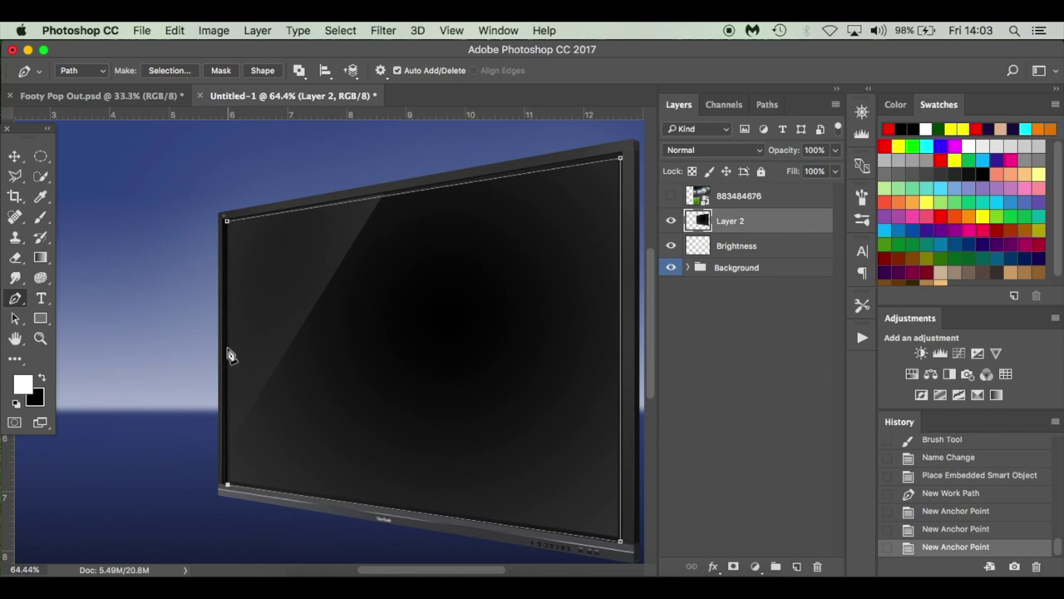
pyautogui.click(228, 226)
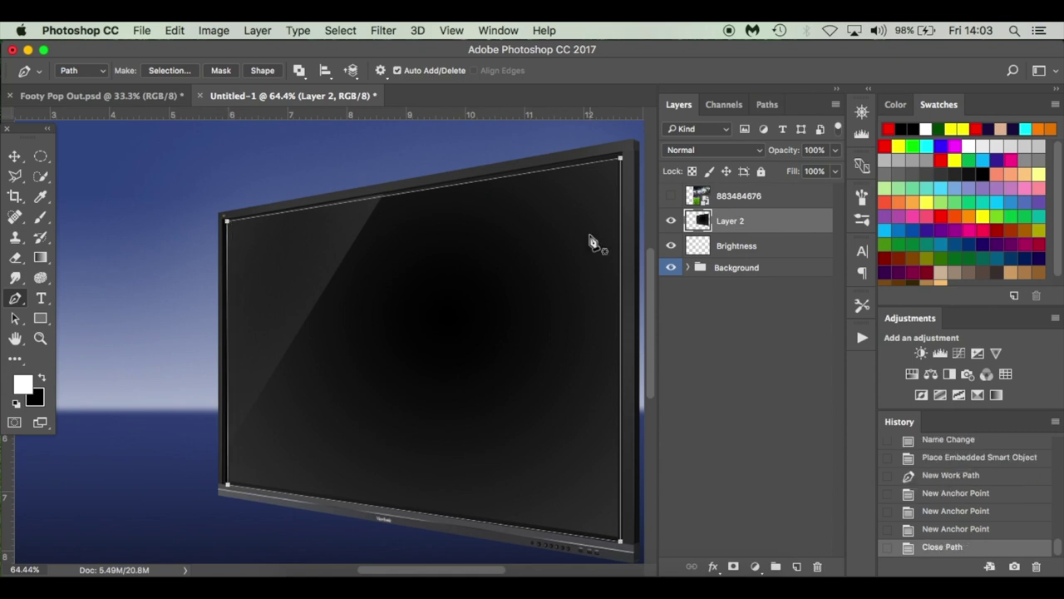
# Step: Turn the screen path into a selection with no feathering and show the stadium photo again
pyautogui.click(765, 106)
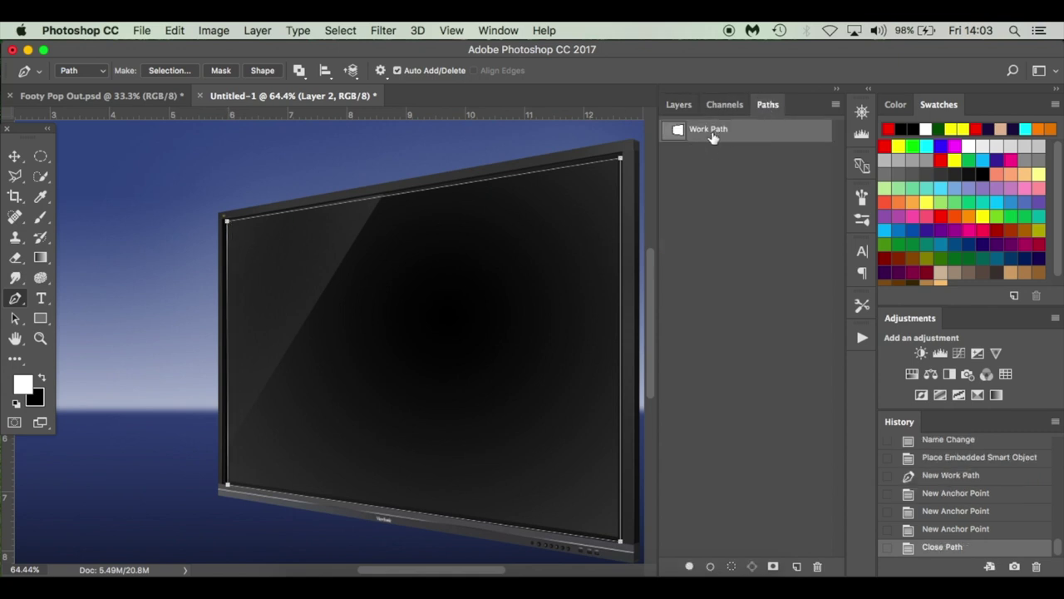
pyautogui.click(684, 110)
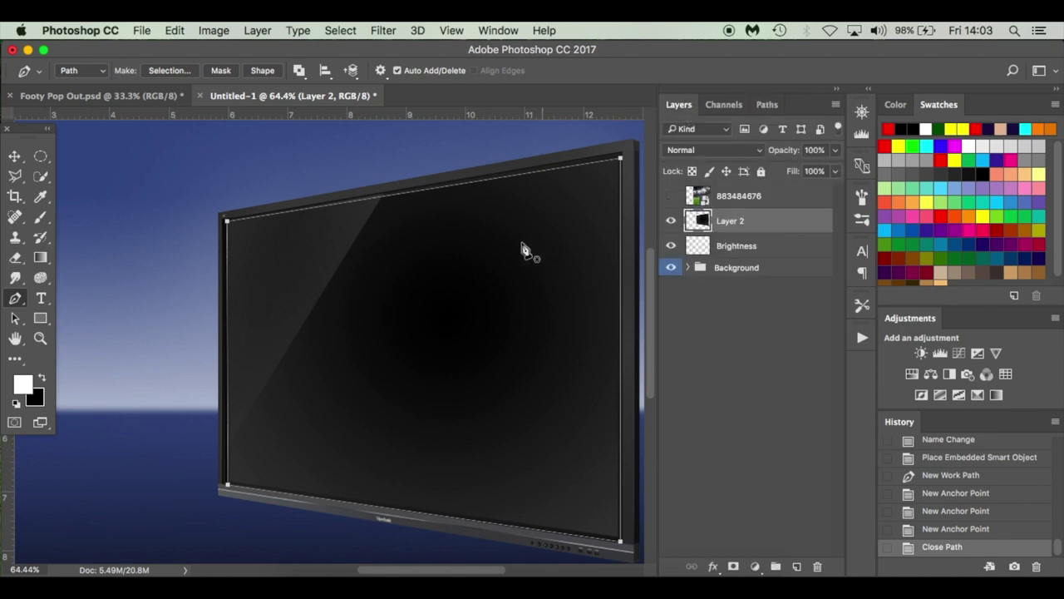
pyautogui.click(162, 70)
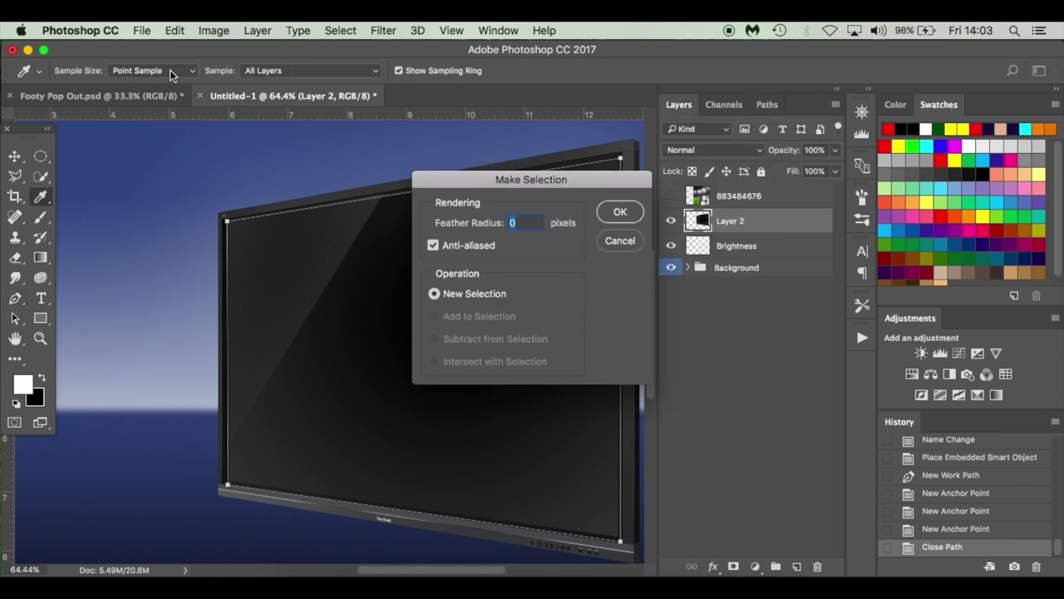
pyautogui.click(621, 212)
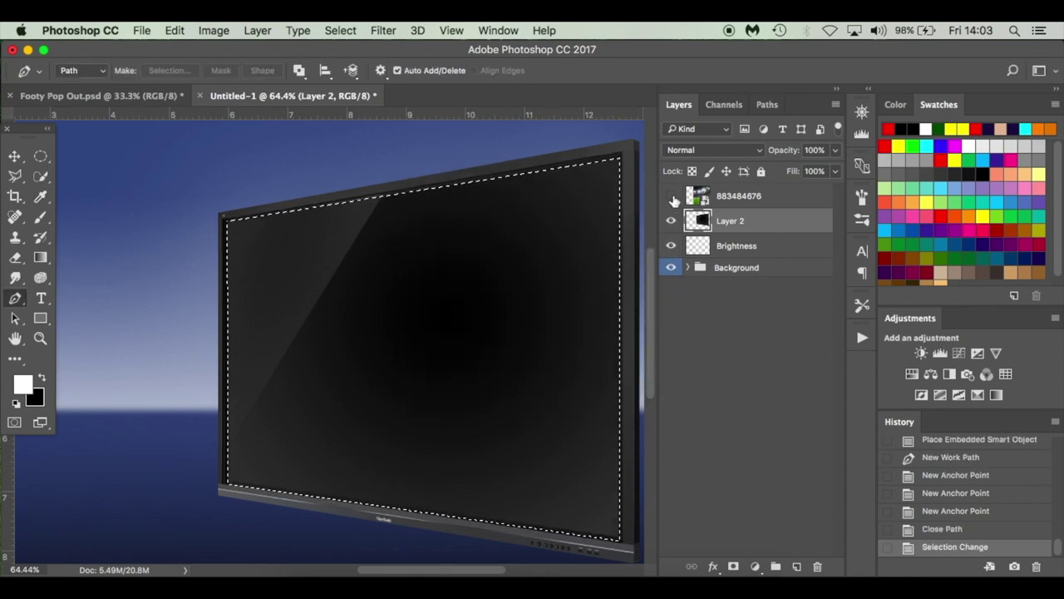
pyautogui.click(672, 196)
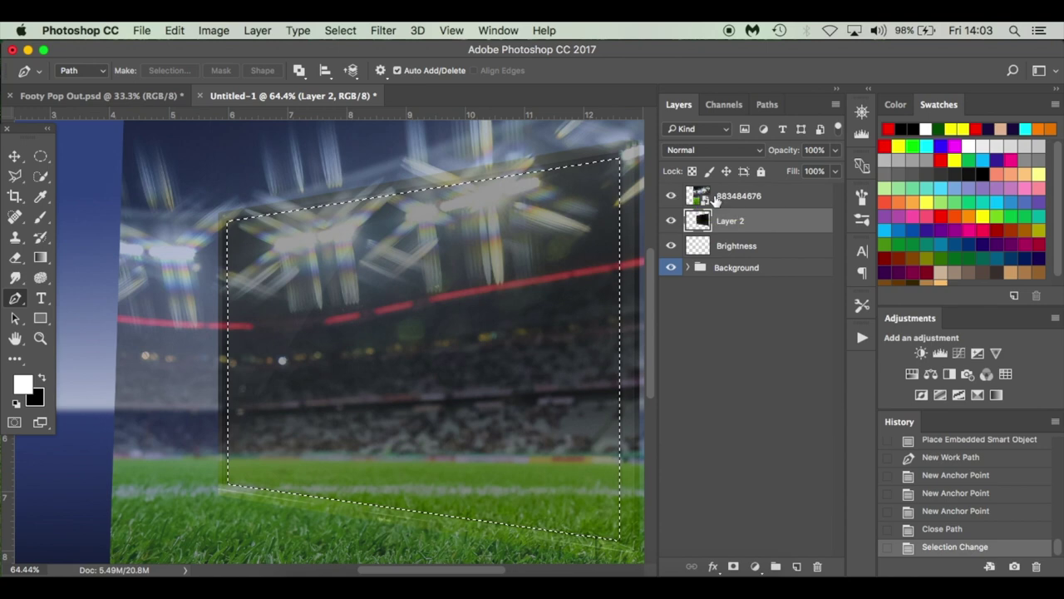
# Step: Restore the stadium photo to 100% opacity and add a layer mask confining it to the TV screen
pyautogui.click(785, 197)
pyautogui.moveTo(786, 157); pyautogui.dragTo(779, 158)
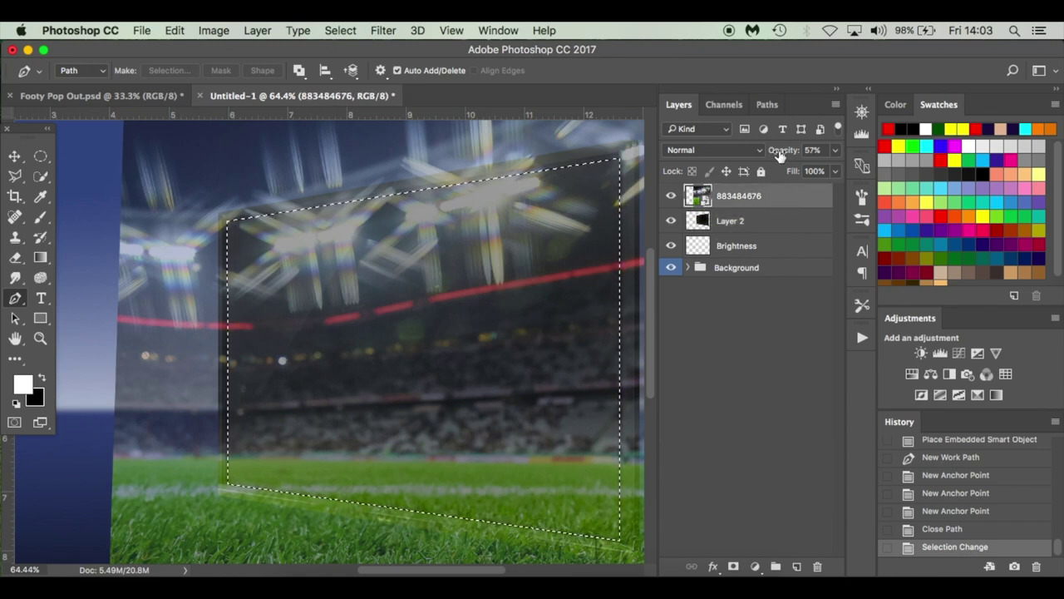
pyautogui.press('0')
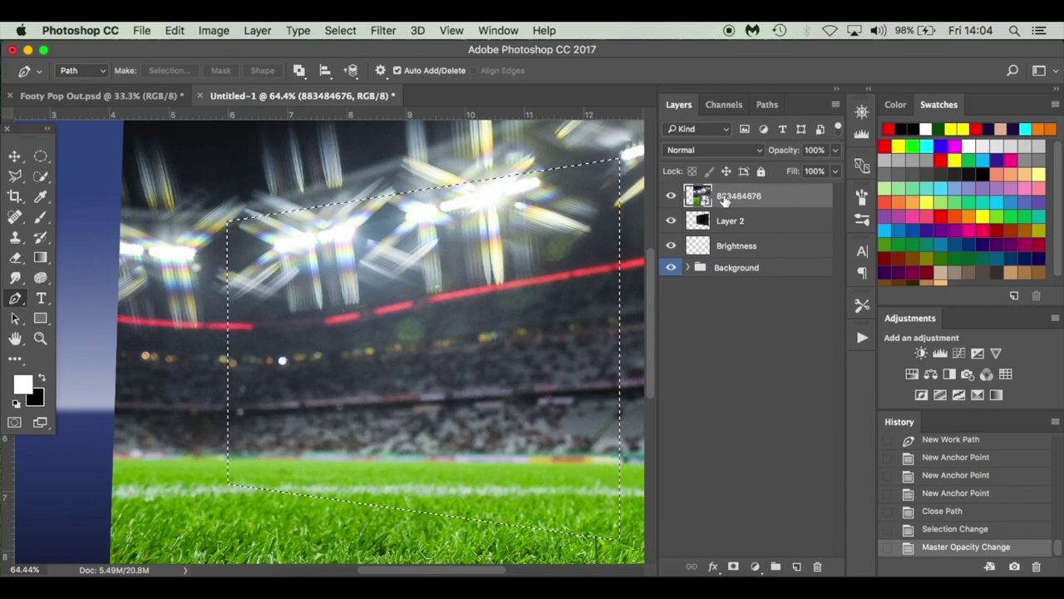
pyautogui.click(733, 566)
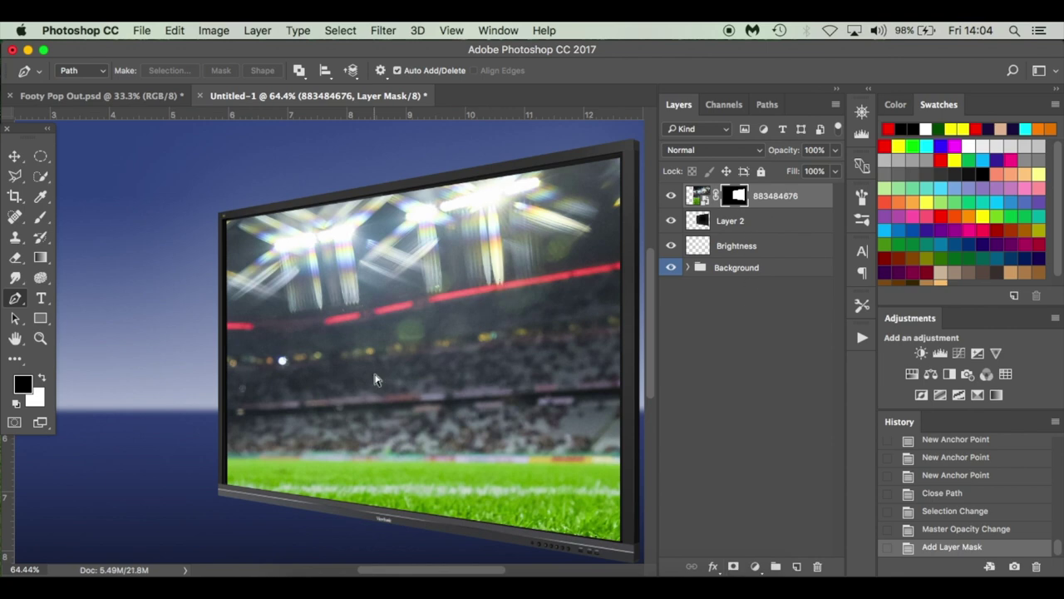
pyautogui.press('super+0')
pyautogui.press('v')
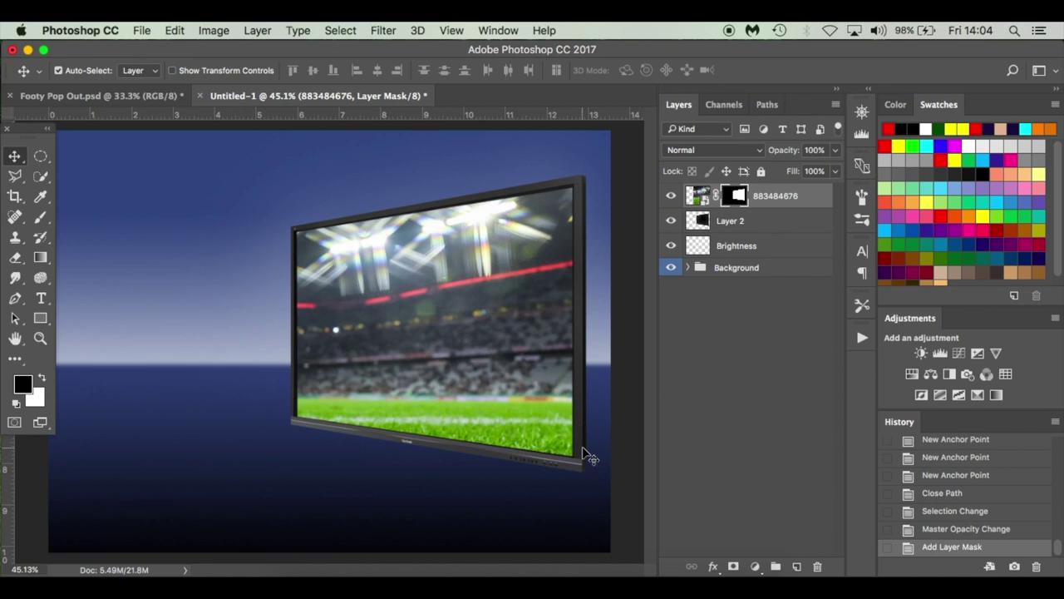
# Step: Add a new layer above Brightness and select the strip beneath the TV's bottom edge with a pen path
pyautogui.click(787, 247)
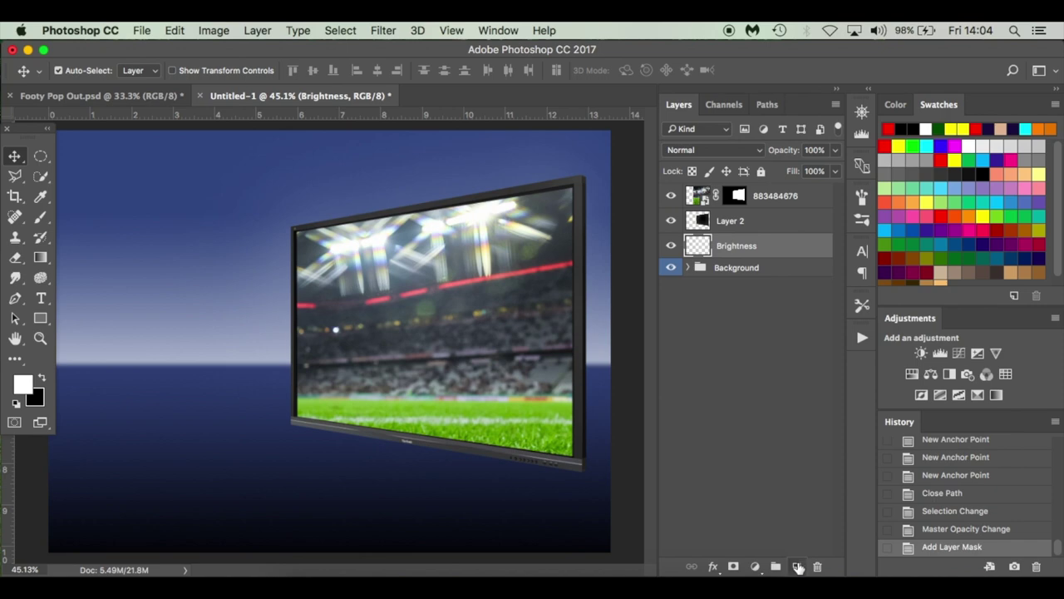
pyautogui.click(797, 566)
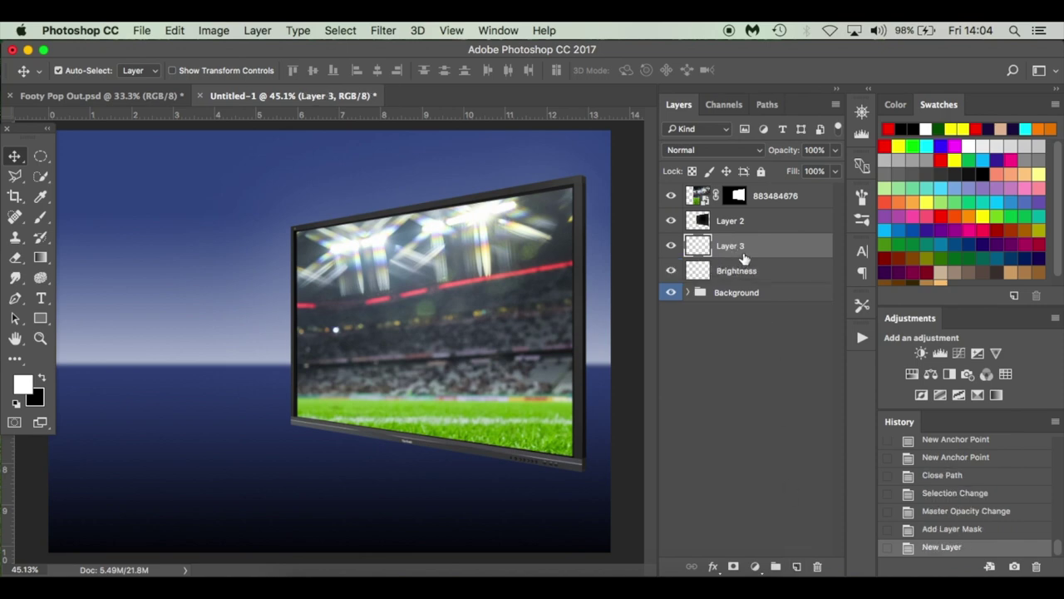
pyautogui.press('p')
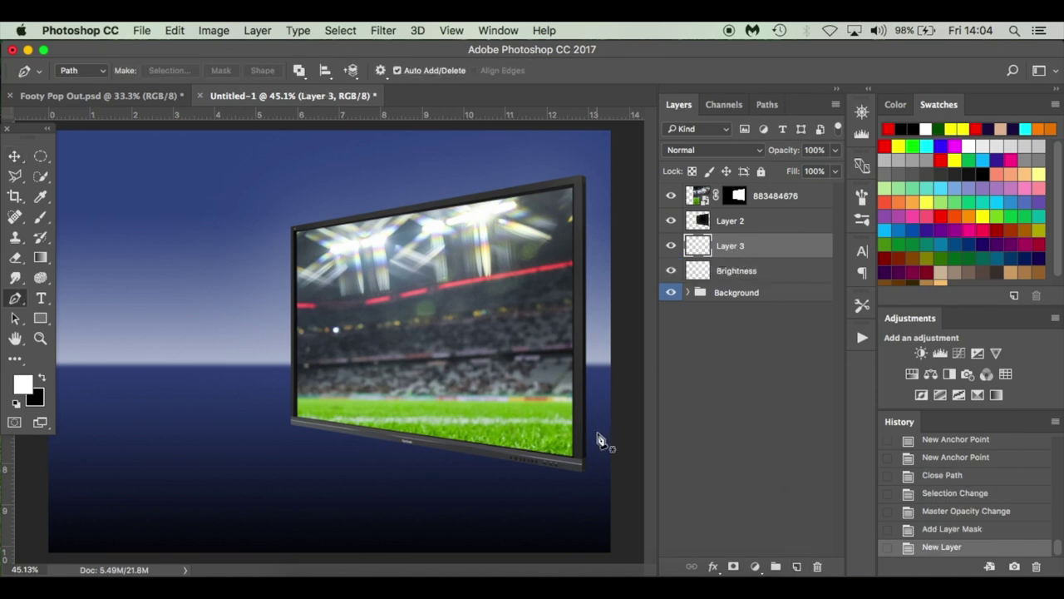
pyautogui.click(576, 470)
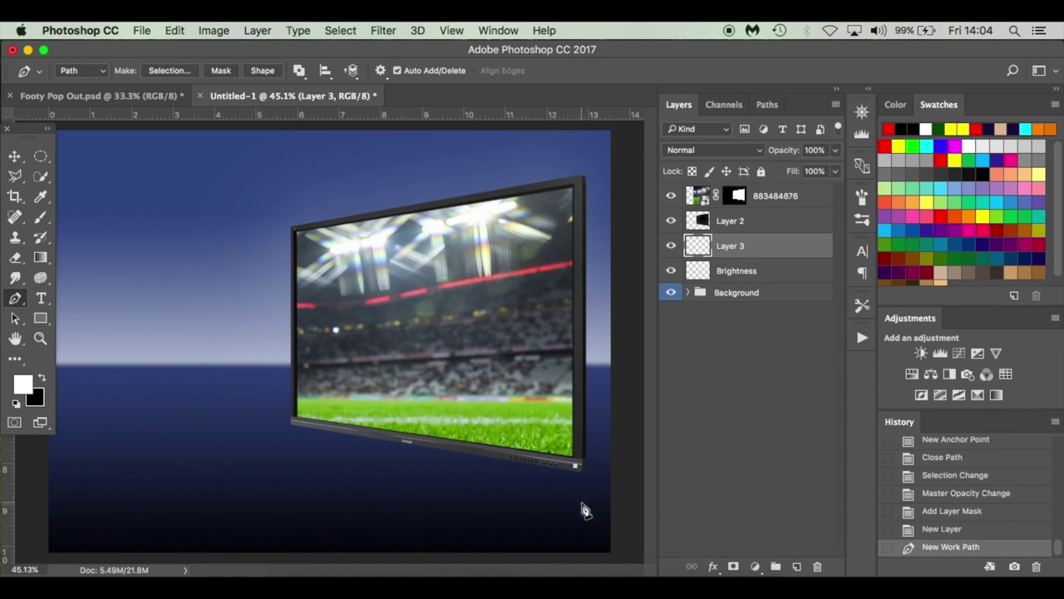
pyautogui.click(582, 502)
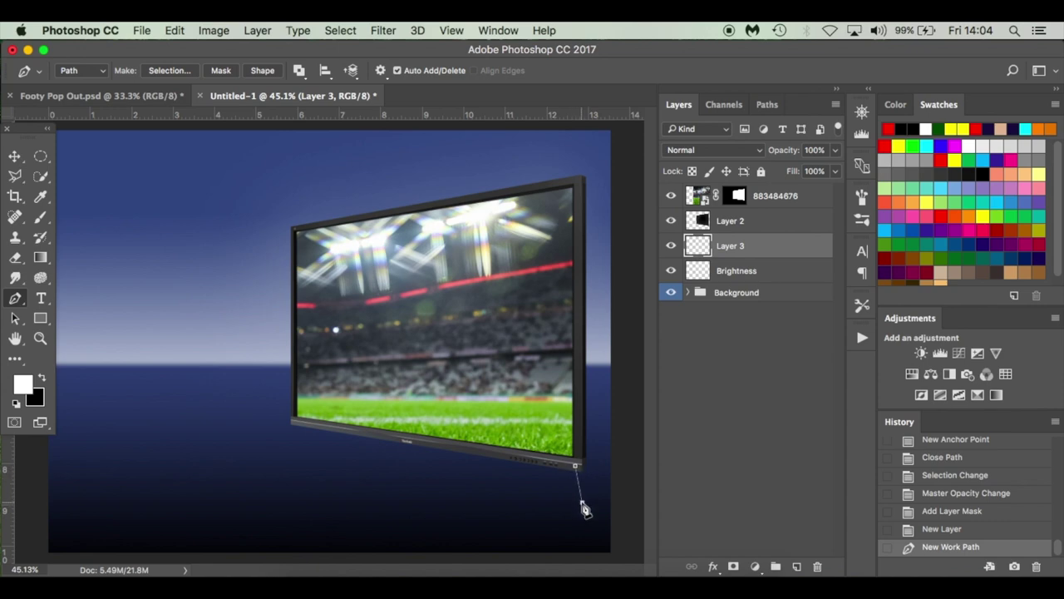
pyautogui.click(242, 435)
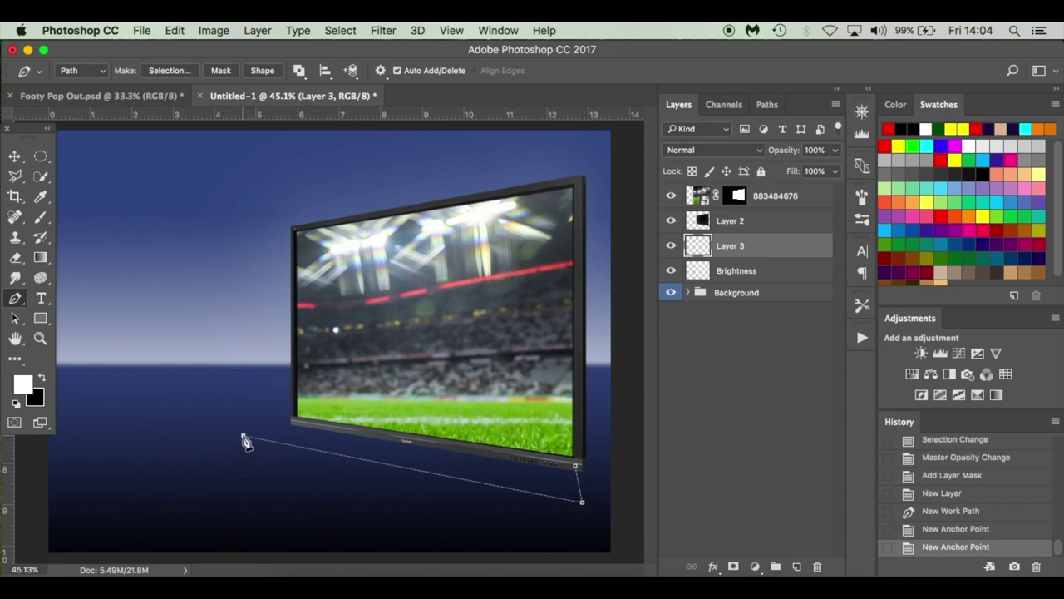
pyautogui.click(299, 424)
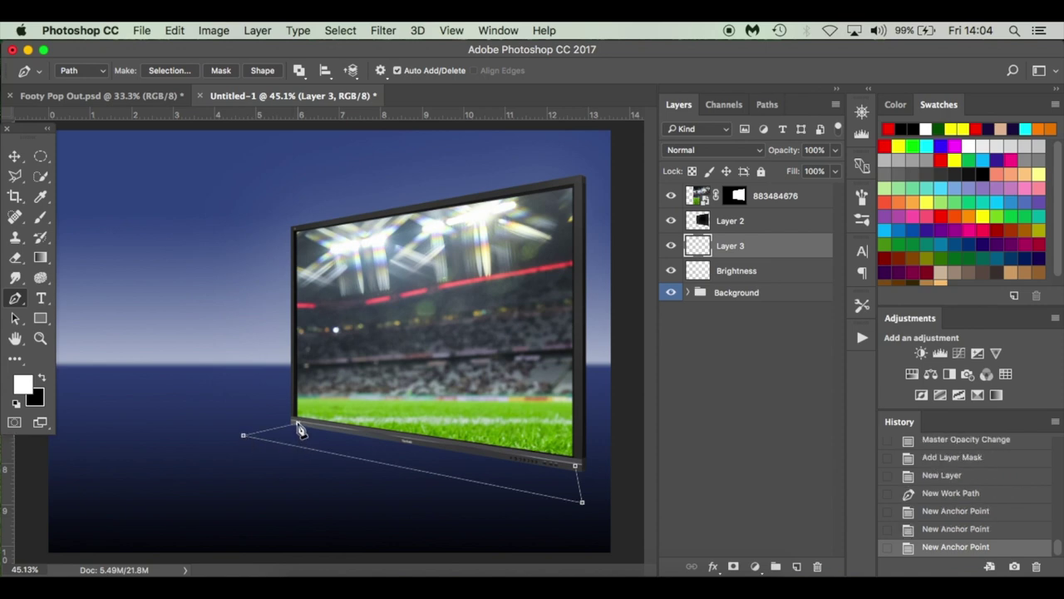
pyautogui.click(576, 467)
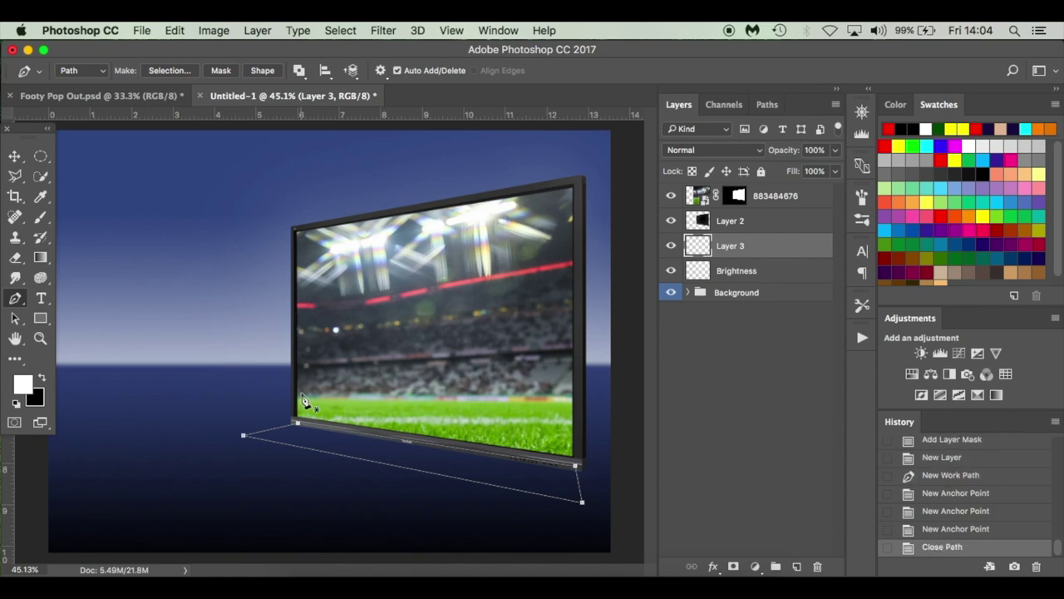
pyautogui.click(170, 69)
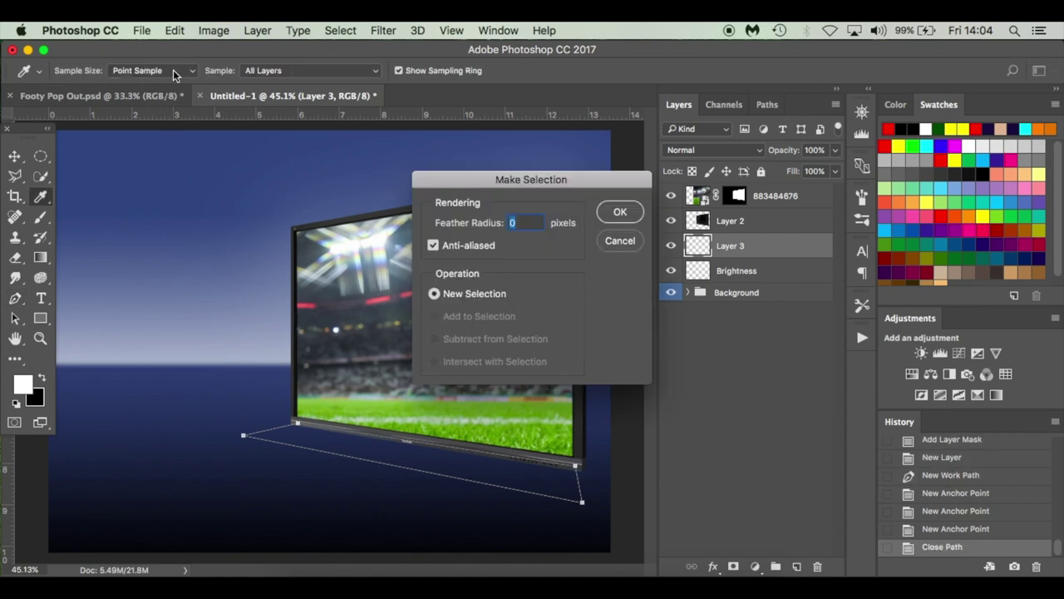
pyautogui.click(621, 214)
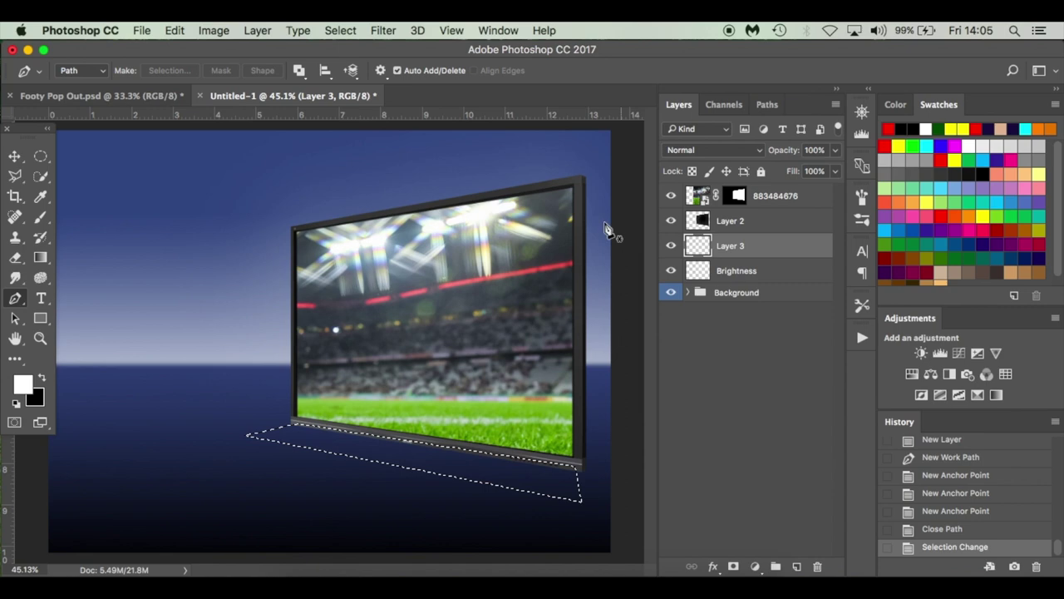
# Step: Paint a faint white glow along the strip with a 175 px brush at 5% flow, then deselect
pyautogui.press('b')
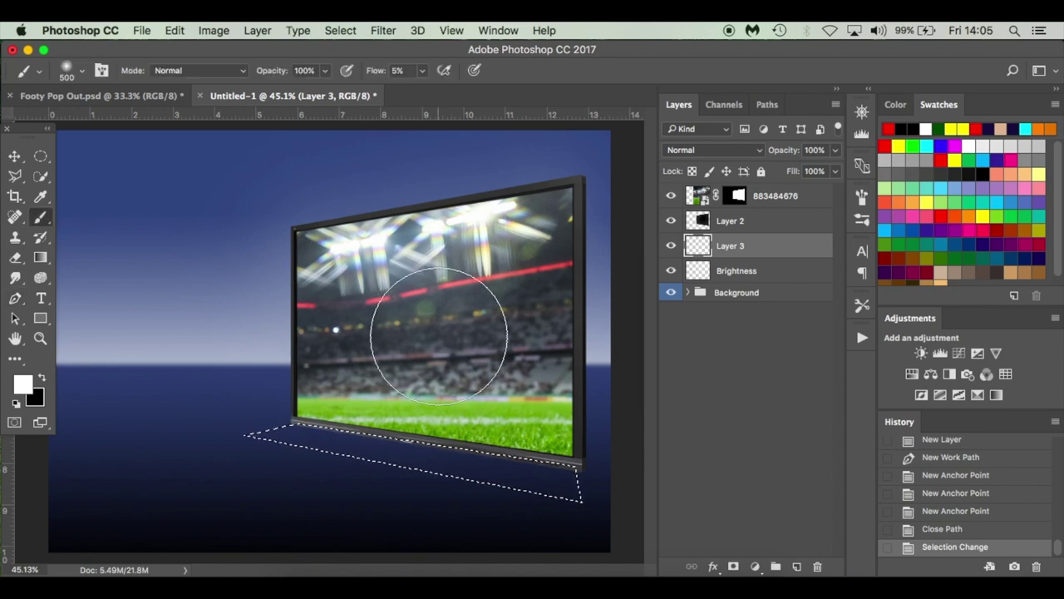
pyautogui.press('[')
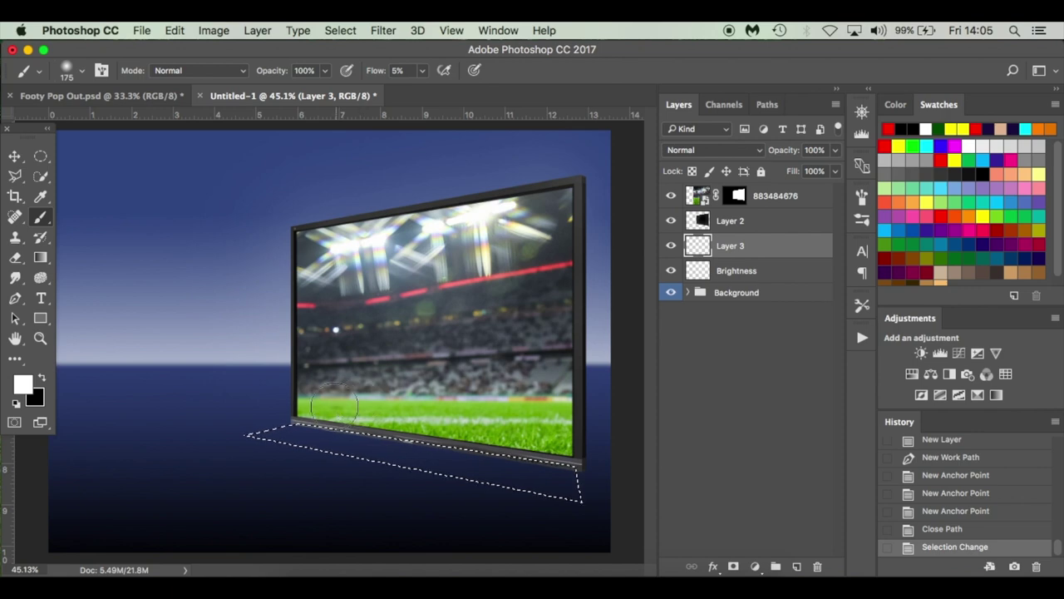
pyautogui.moveTo(295, 413)
pyautogui.mouseDown()
pyautogui.moveTo(520, 458)
pyautogui.moveTo(541, 450)
pyautogui.moveTo(645, 481)
pyautogui.mouseUp()
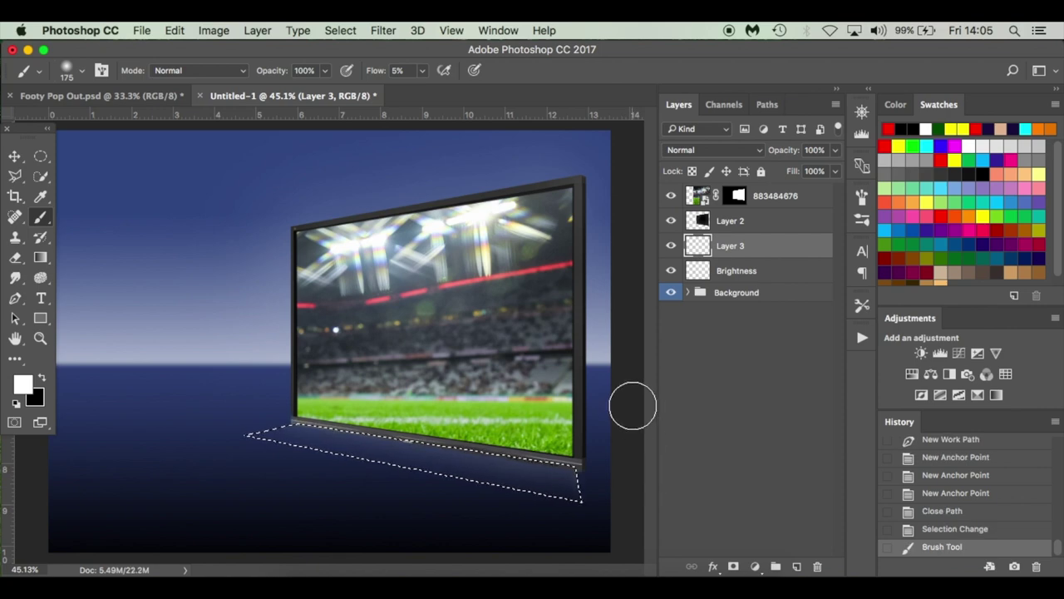
pyautogui.press('v')
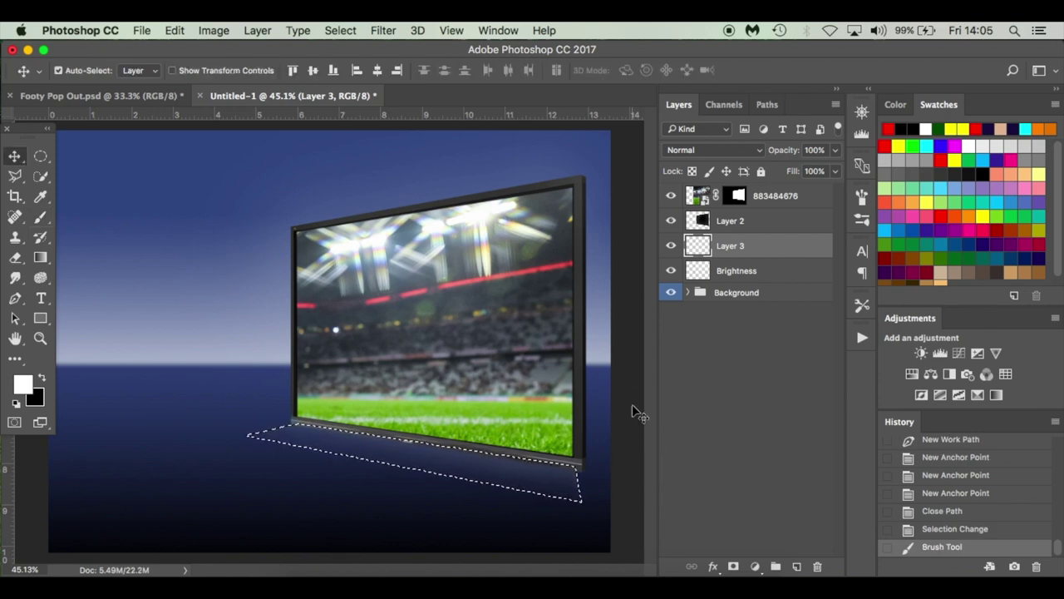
pyautogui.press('super+d')
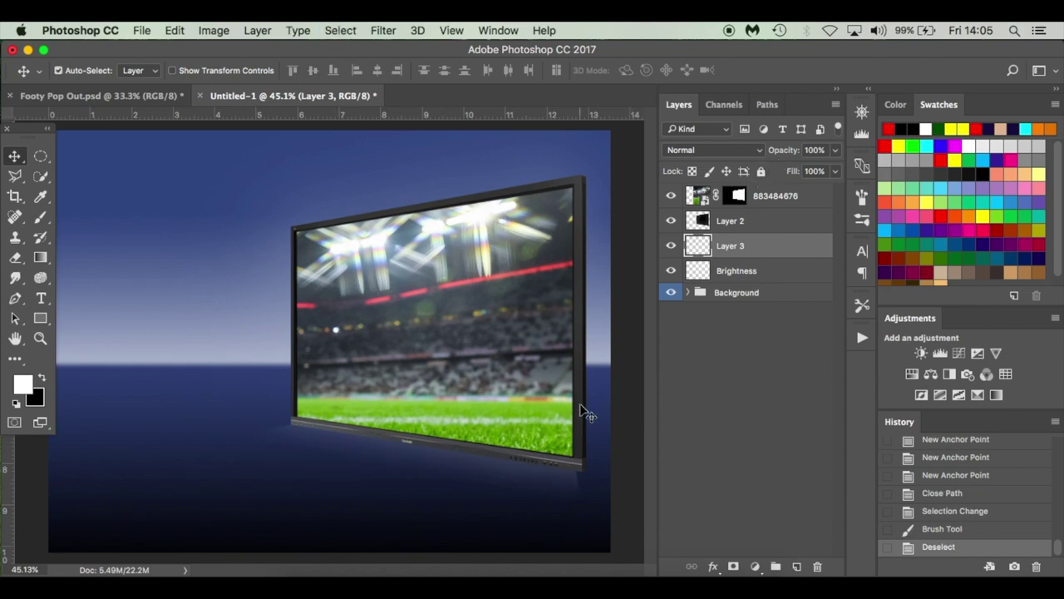
# Step: Set Layer 3's opacity to 60% and convert it to a smart object
pyautogui.moveTo(790, 151); pyautogui.dragTo(771, 157)
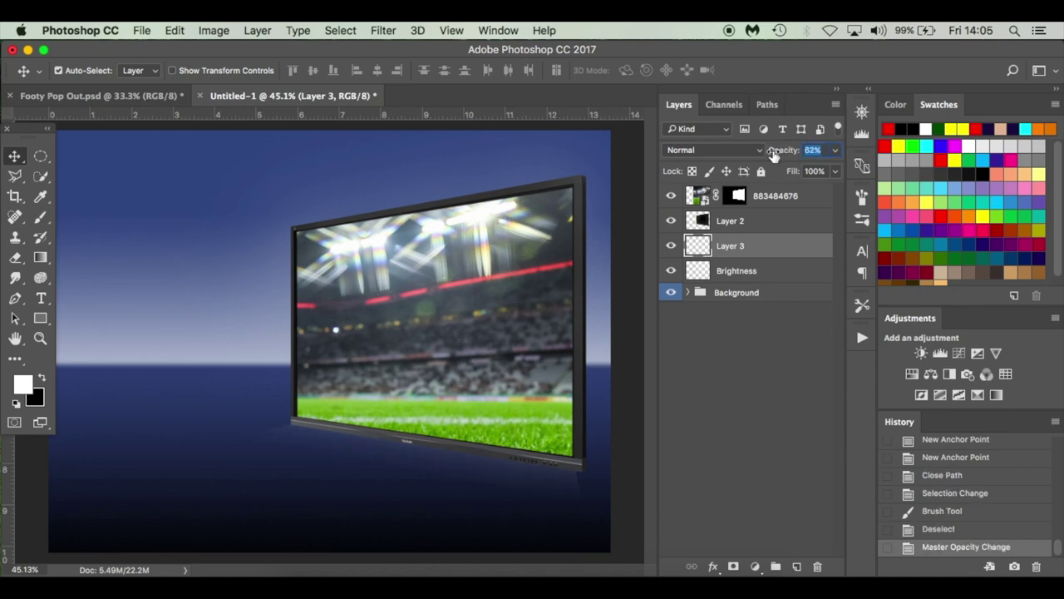
pyautogui.moveTo(773, 157); pyautogui.dragTo(772, 156)
pyautogui.click(672, 246)
pyautogui.click(672, 247)
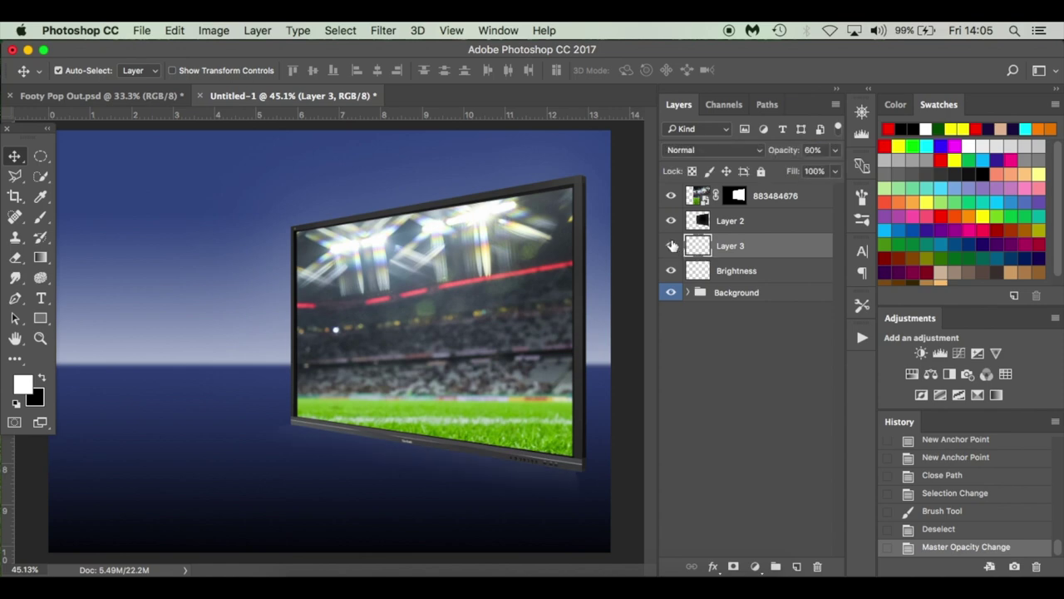
pyautogui.rightClick(784, 248)
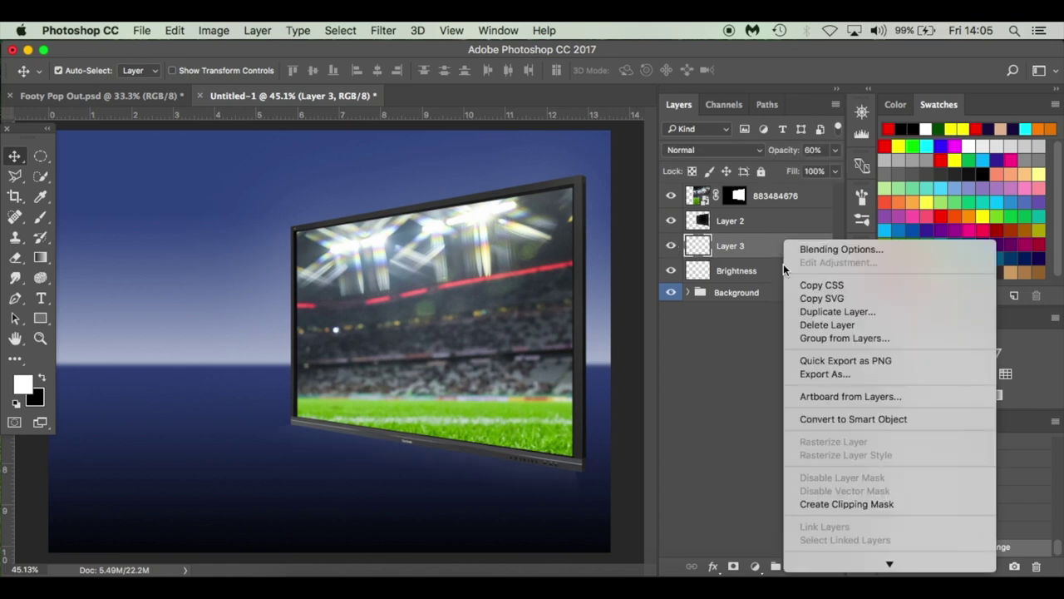
pyautogui.click(819, 420)
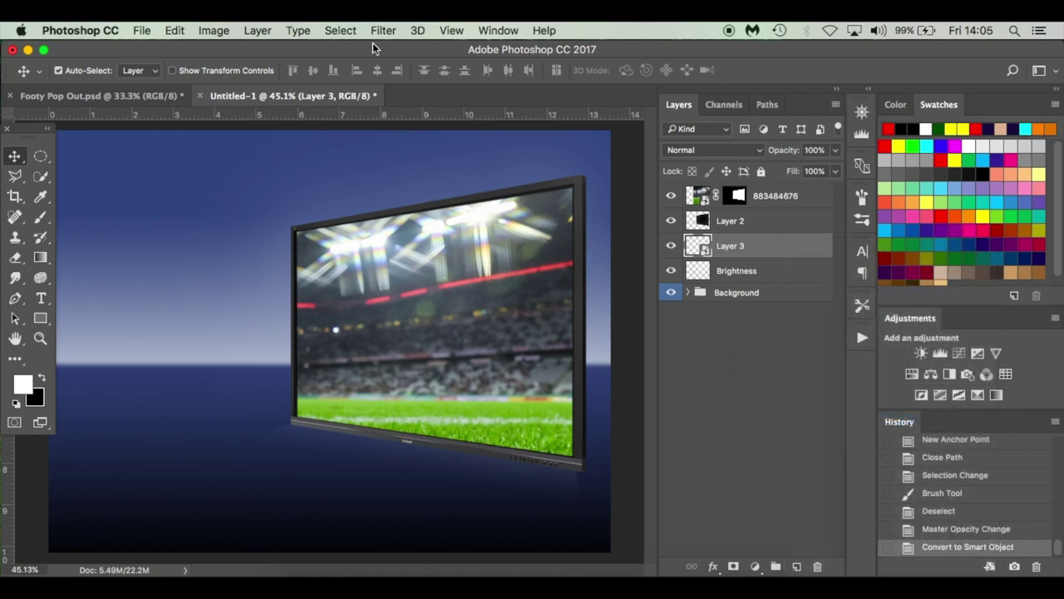
# Step: Apply a 10 px Gaussian Blur to the glow layer
pyautogui.click(382, 32)
pyautogui.moveTo(424, 221)
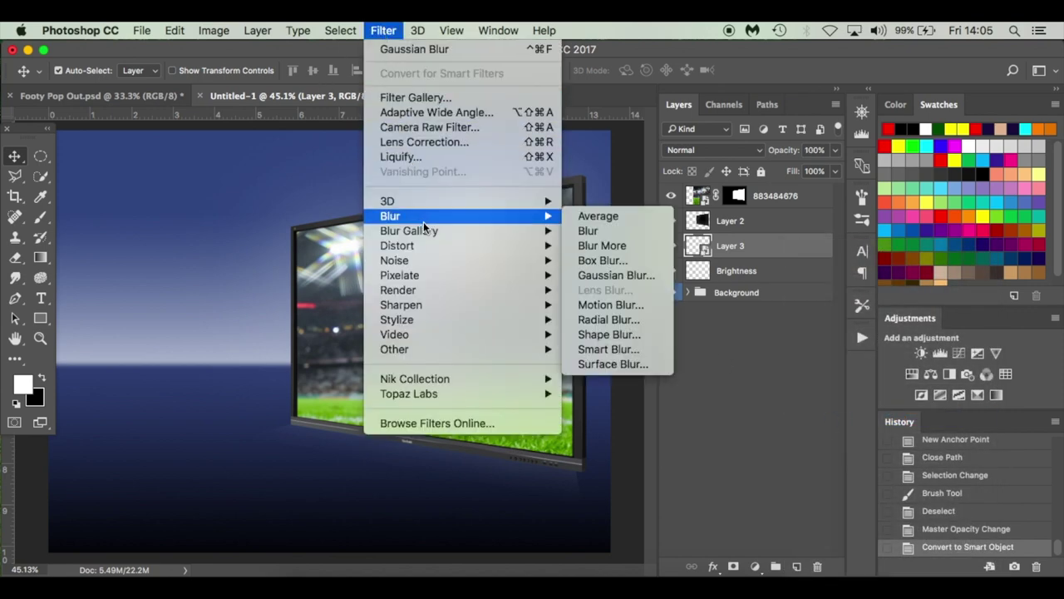
pyautogui.click(617, 275)
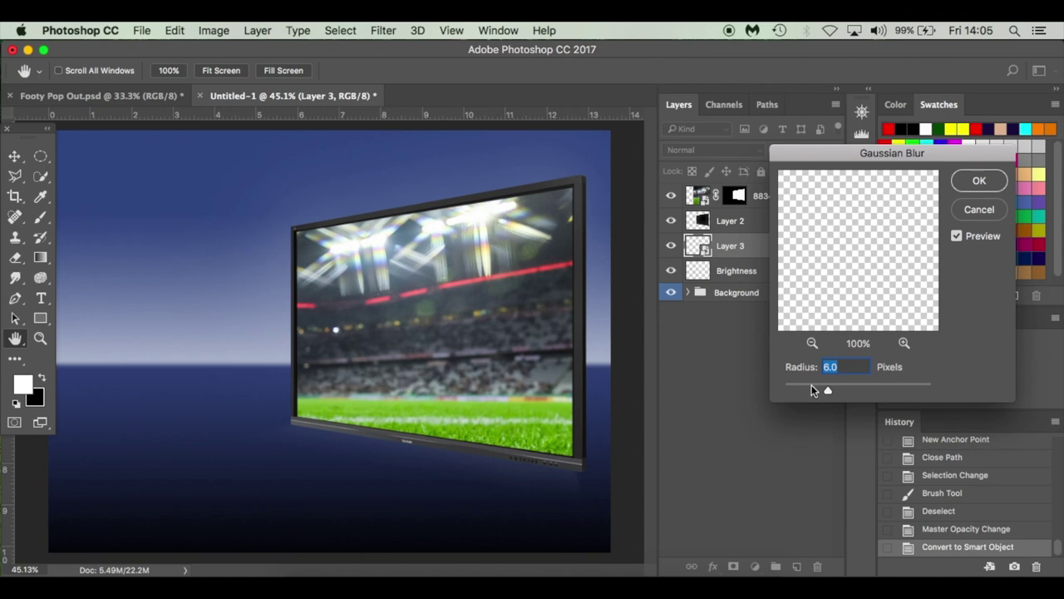
pyautogui.write('20')
pyautogui.press('BackSpace')
pyautogui.write('10')
pyautogui.click(975, 181)
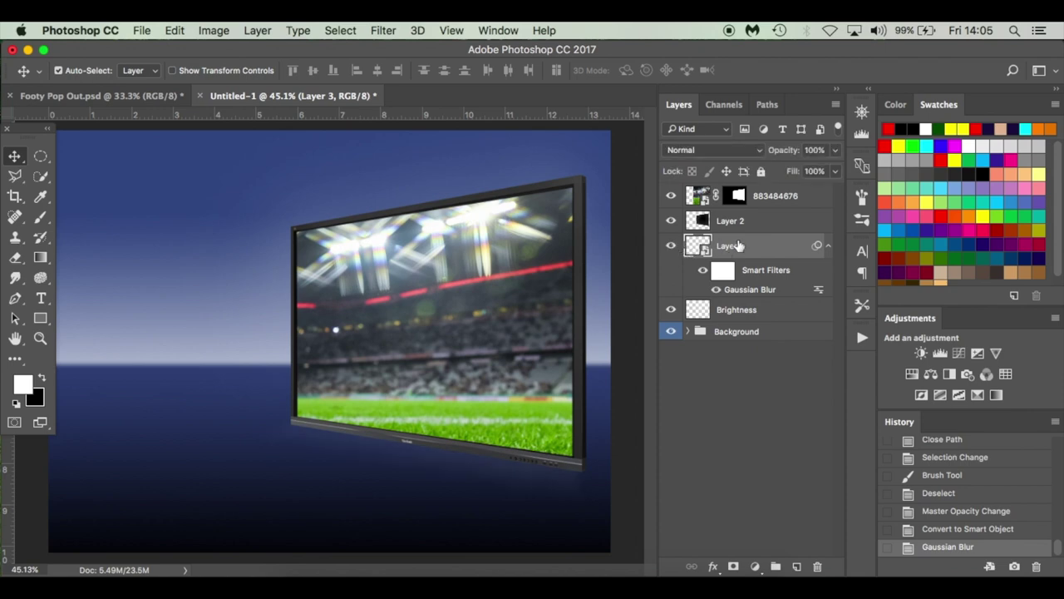
# Step: Lower the glow layer's opacity to 79% and rename it 'TV Screen brightness'
pyautogui.moveTo(786, 152); pyautogui.dragTo(771, 154)
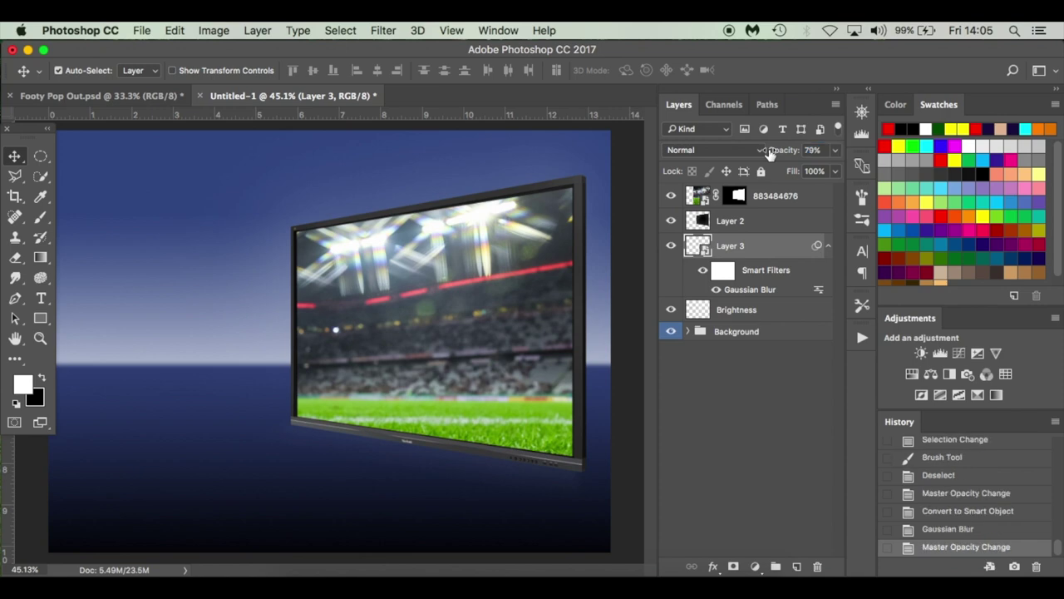
pyautogui.click(671, 247)
pyautogui.click(672, 249)
pyautogui.click(672, 248)
pyautogui.click(828, 246)
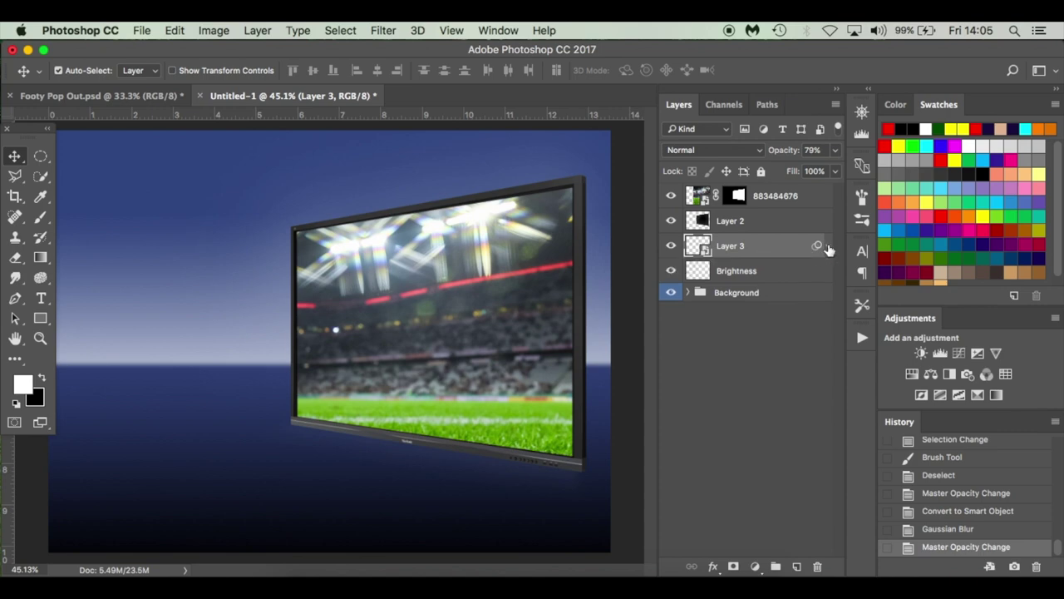
pyautogui.doubleClick(739, 248)
pyautogui.write('TV Screen brightness')
pyautogui.press('Return')
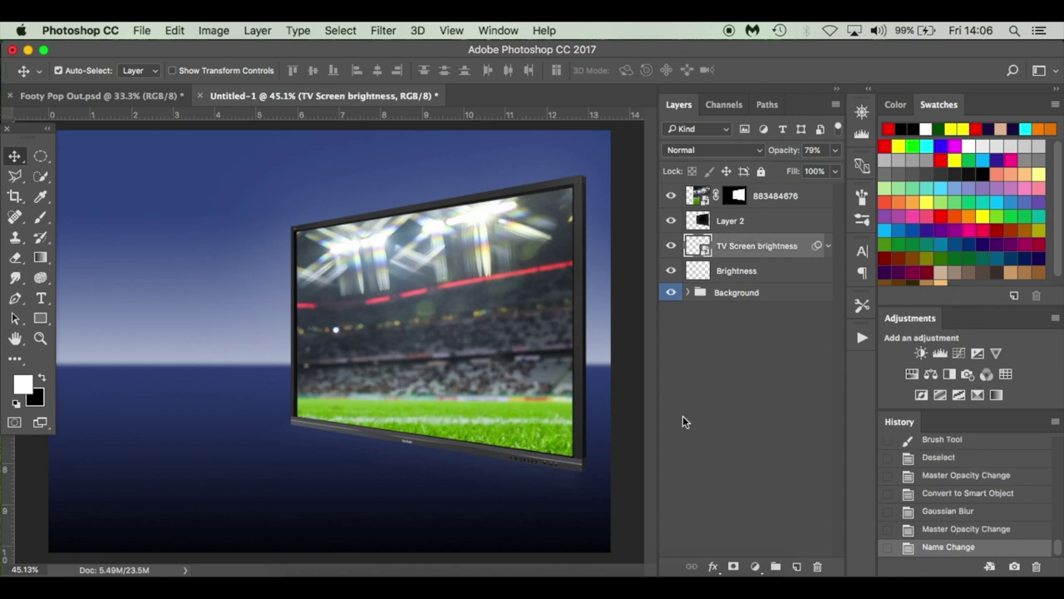
# Step: Place the footballer cut-out PNG into the composition and move its layer to the top
pyautogui.click(304, 583)
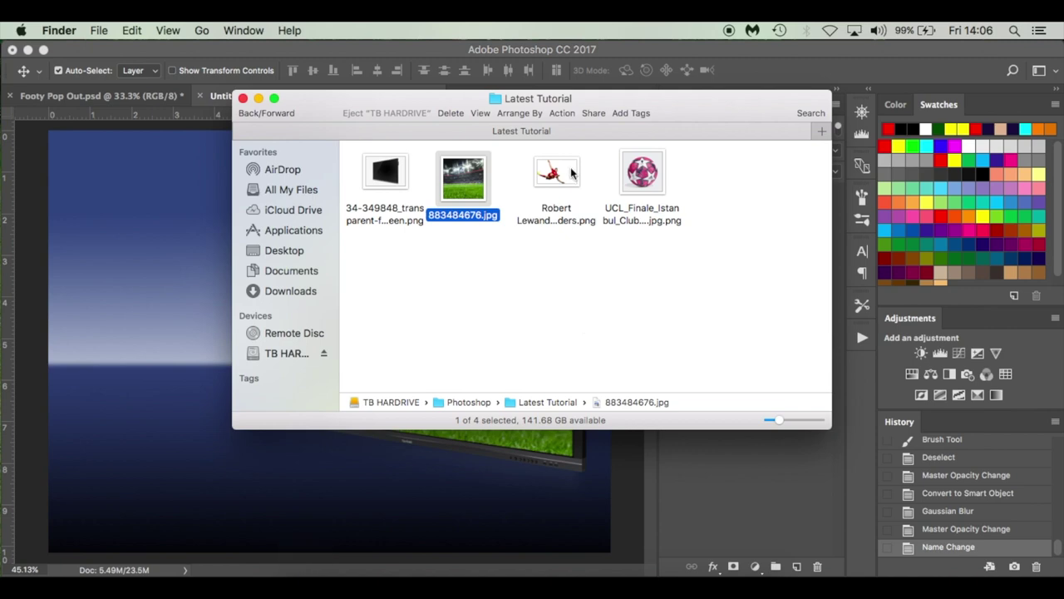
pyautogui.moveTo(572, 172); pyautogui.dragTo(164, 365)
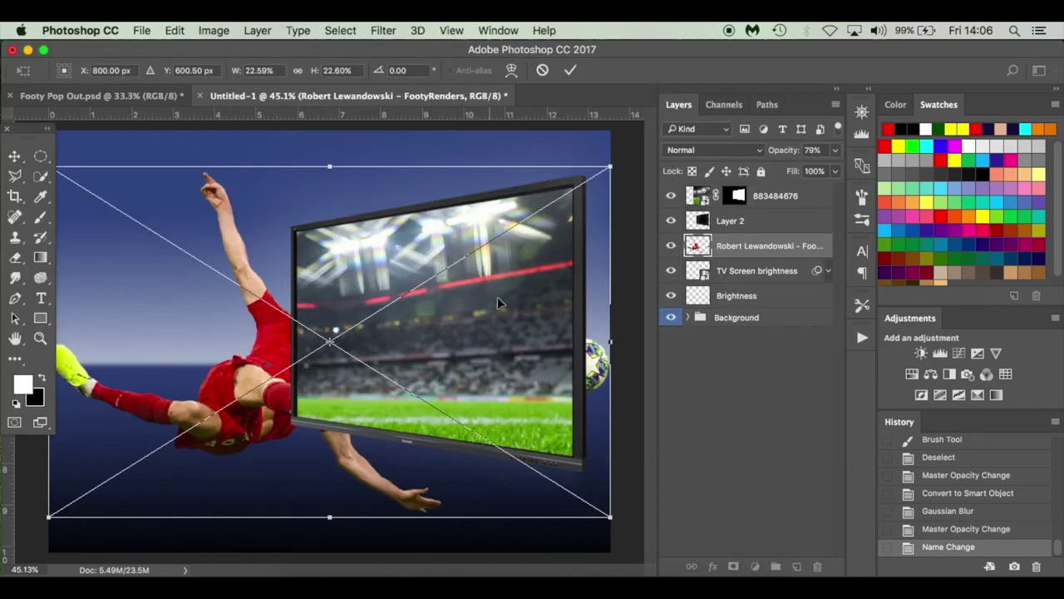
pyautogui.press('Return')
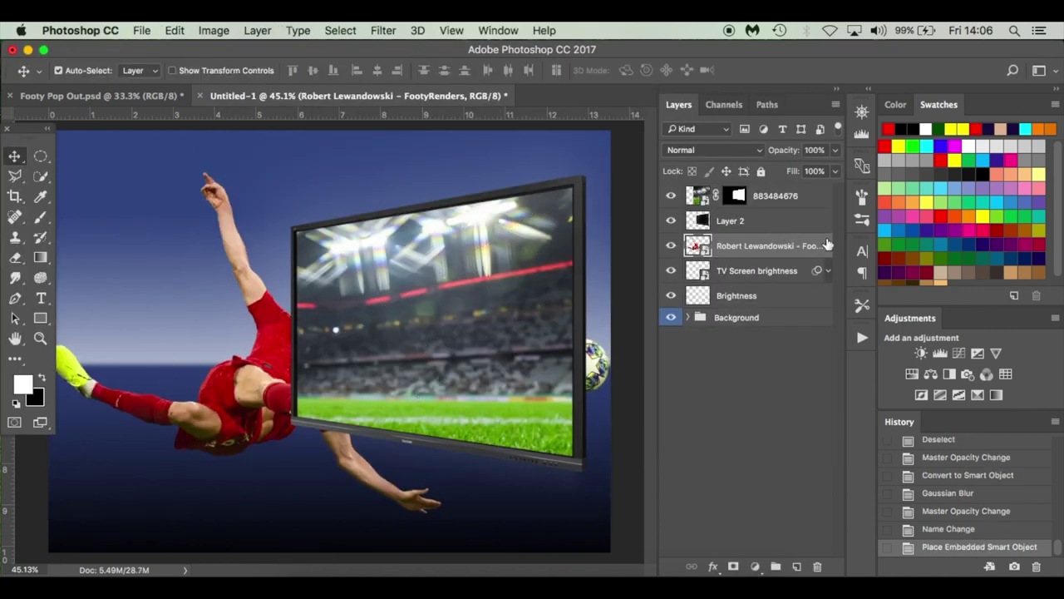
pyautogui.moveTo(774, 246); pyautogui.dragTo(805, 195)
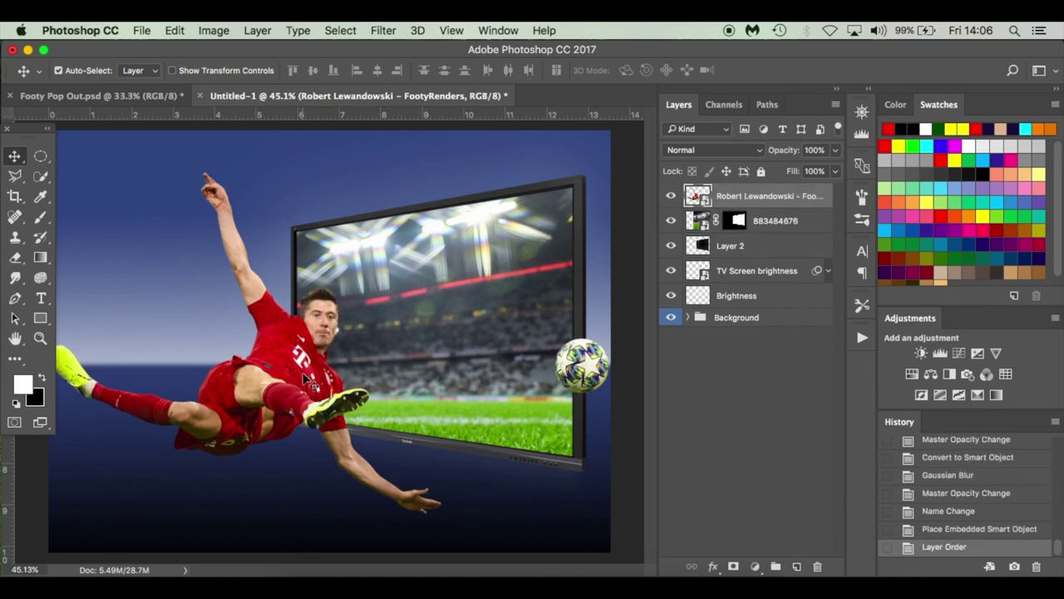
# Step: Flip the player horizontally, move it up and right over the TV, and duplicate the layer
pyautogui.hotkey('ctrl', 't')
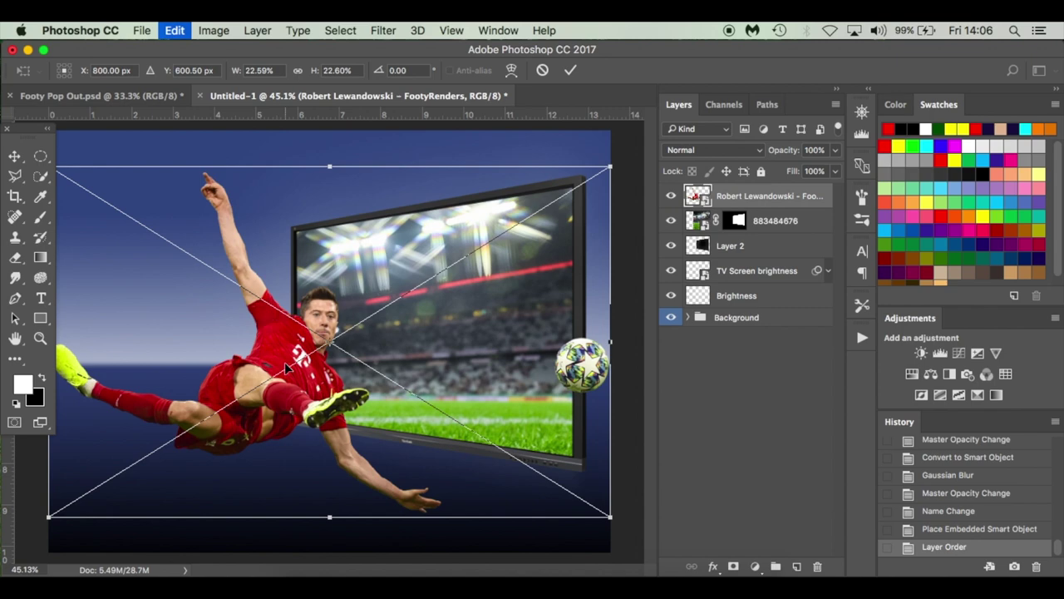
pyautogui.rightClick(429, 337)
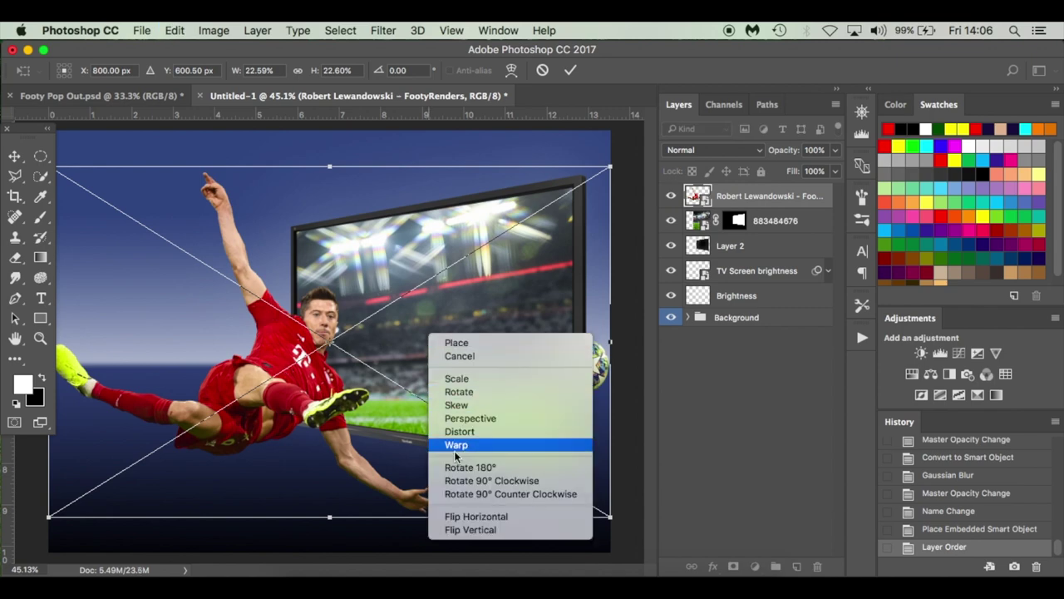
pyautogui.click(479, 517)
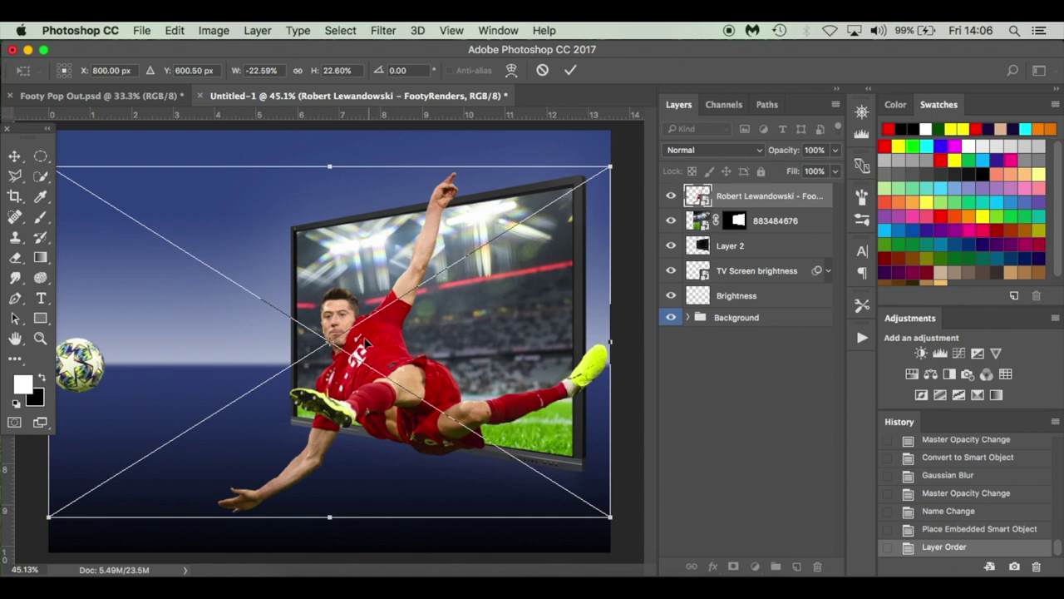
pyautogui.press('Return')
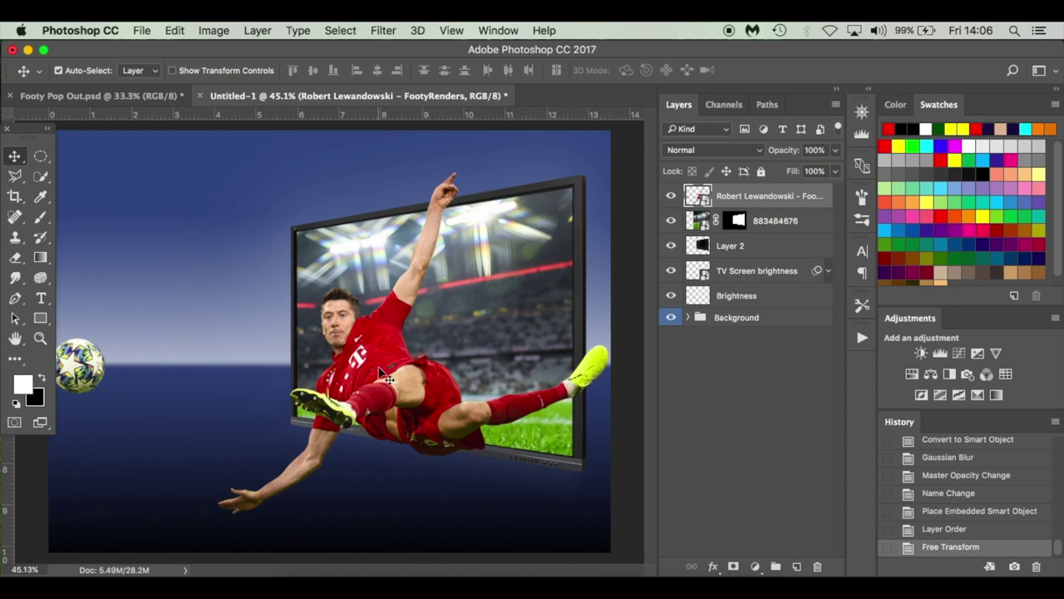
pyautogui.moveTo(383, 374); pyautogui.dragTo(407, 342)
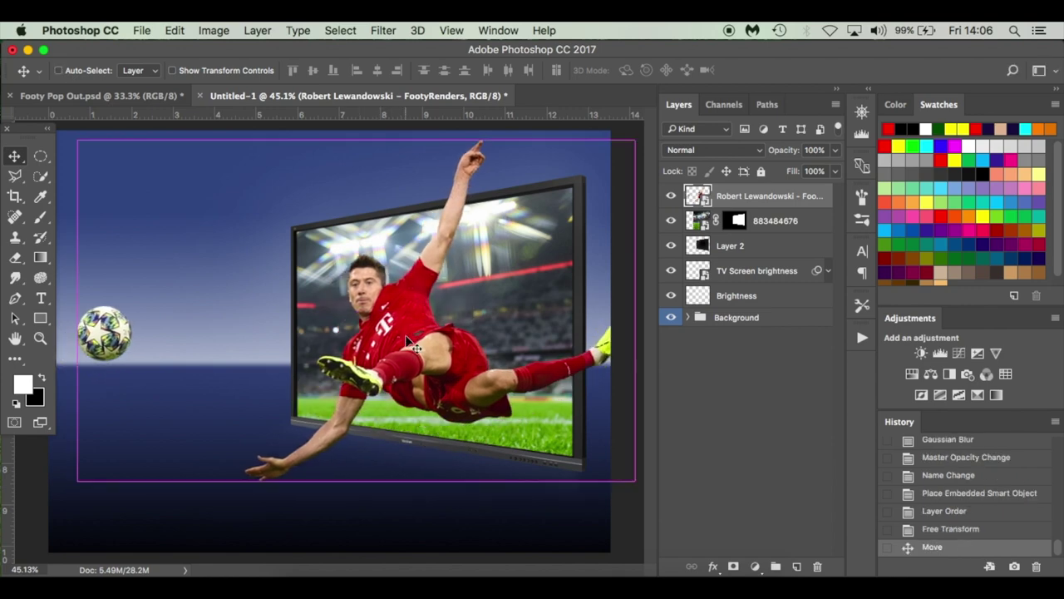
pyautogui.scroll(-2, 407, 342)
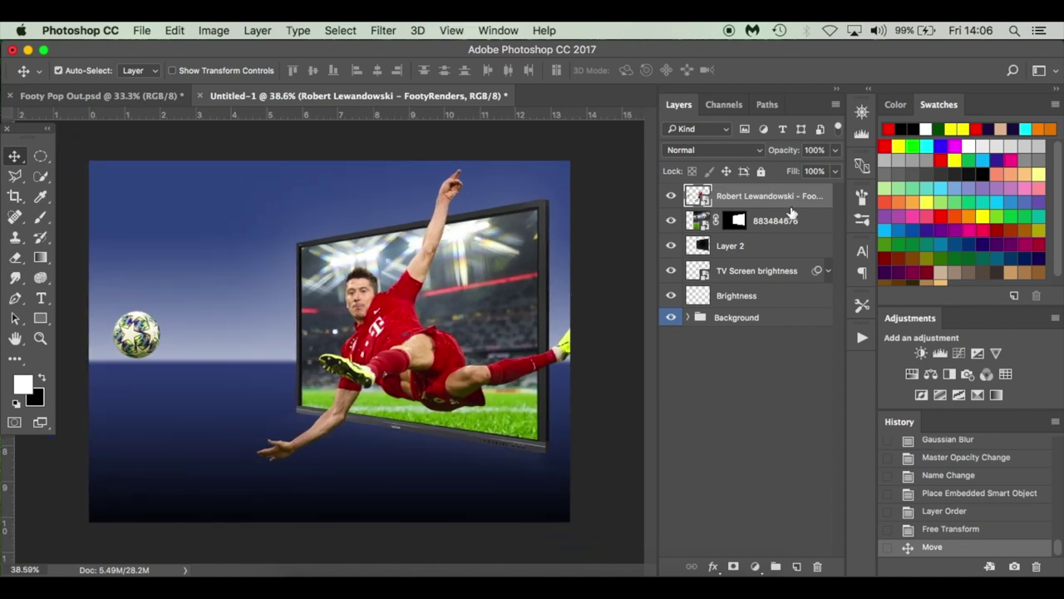
pyautogui.press('super+j')
pyautogui.press('super+j')
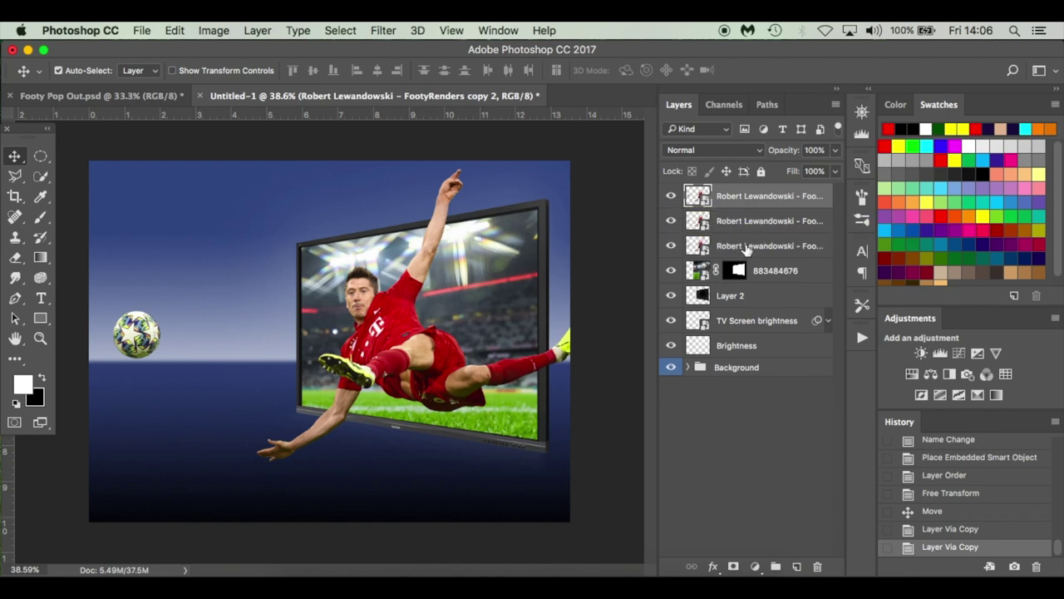
# Step: Hide the two lower player copies and add a layer mask to the top copy
pyautogui.click(671, 247)
pyautogui.click(672, 221)
pyautogui.click(734, 566)
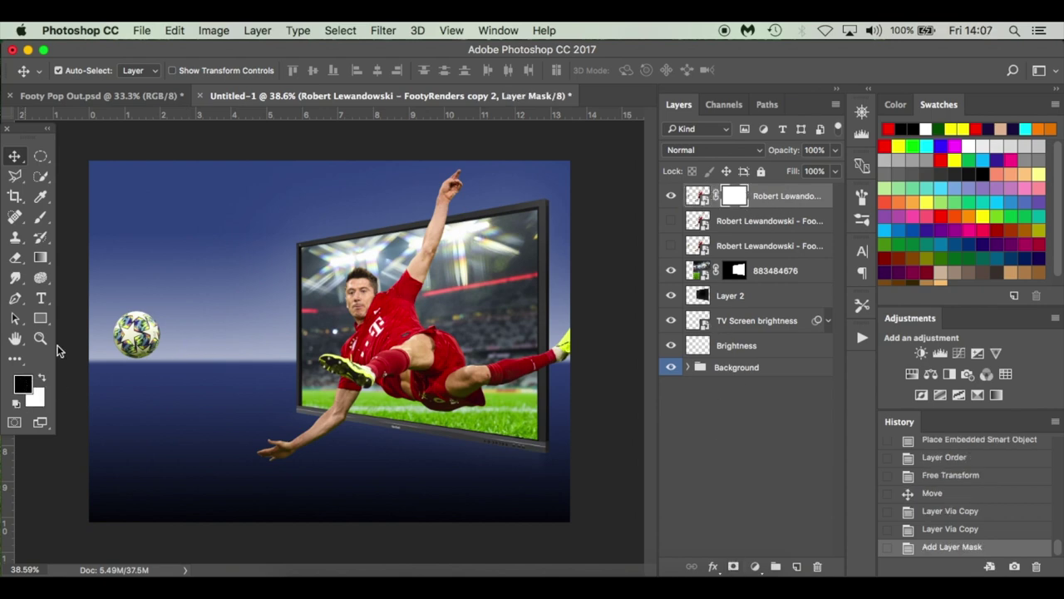
# Step: Paint the player out of the top copy's mask with a 100%-flow hard round brush, leaving the ball
pyautogui.press('b')
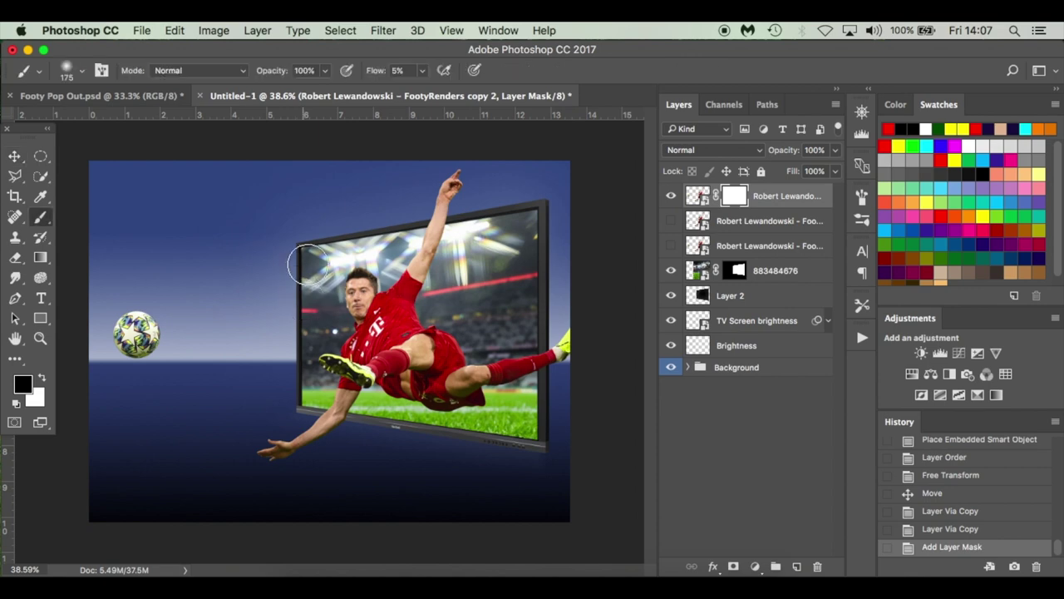
pyautogui.moveTo(368, 72); pyautogui.dragTo(713, 76)
pyautogui.rightClick(343, 303)
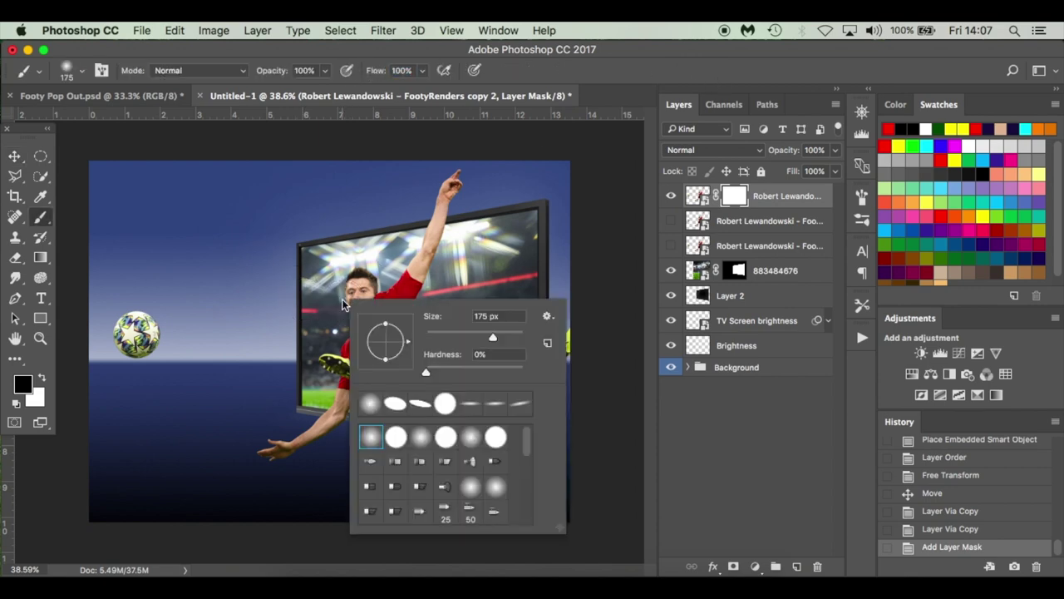
pyautogui.click(396, 438)
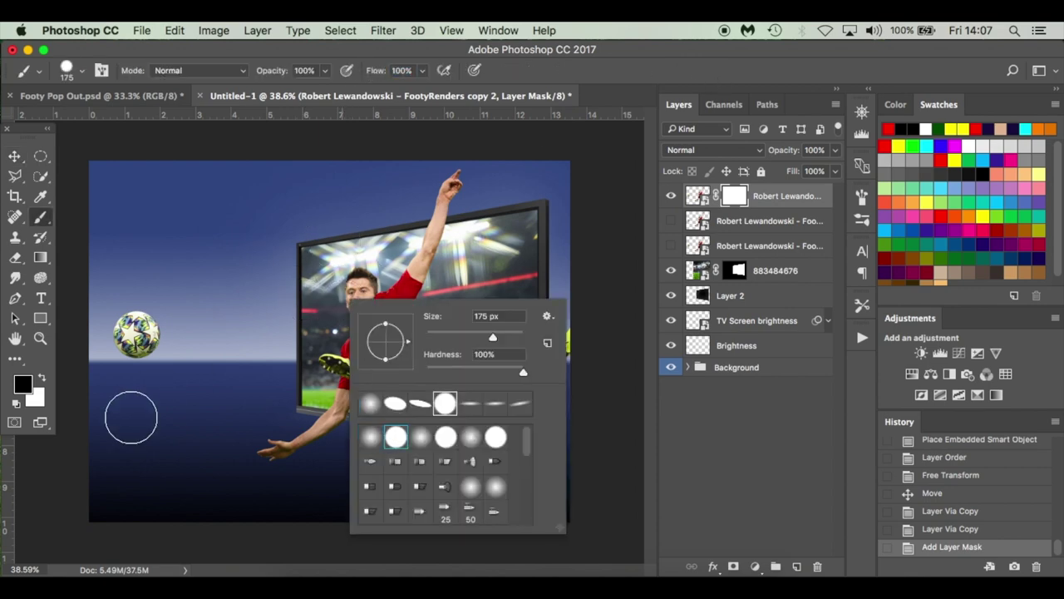
pyautogui.moveTo(423, 185)
pyautogui.mouseDown()
pyautogui.moveTo(440, 178)
pyautogui.moveTo(426, 258)
pyautogui.moveTo(333, 312)
pyautogui.moveTo(366, 365)
pyautogui.moveTo(593, 333)
pyautogui.moveTo(445, 402)
pyautogui.moveTo(266, 441)
pyautogui.mouseUp()
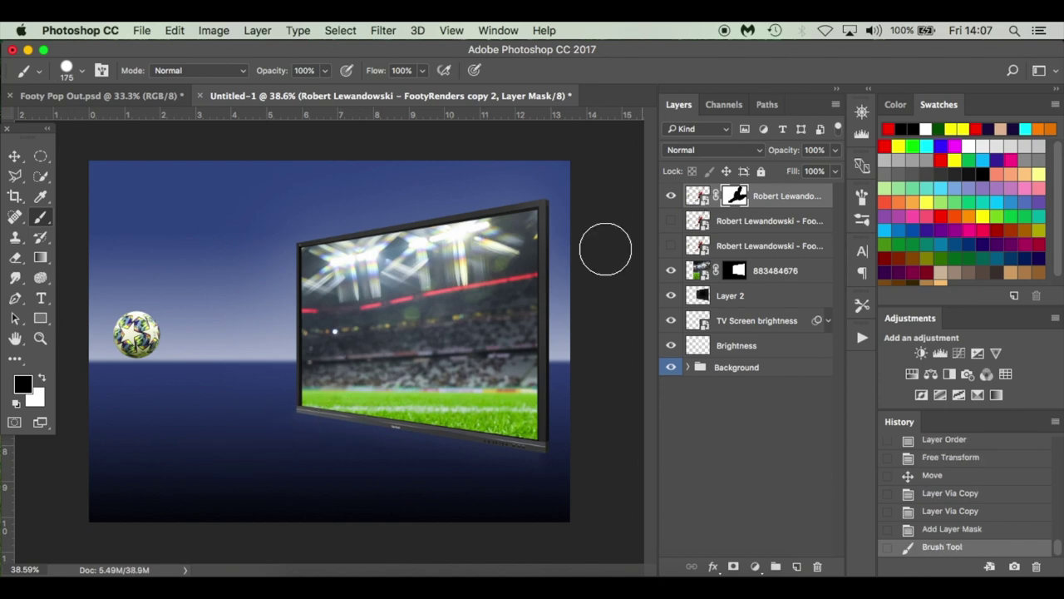
pyautogui.press('x')
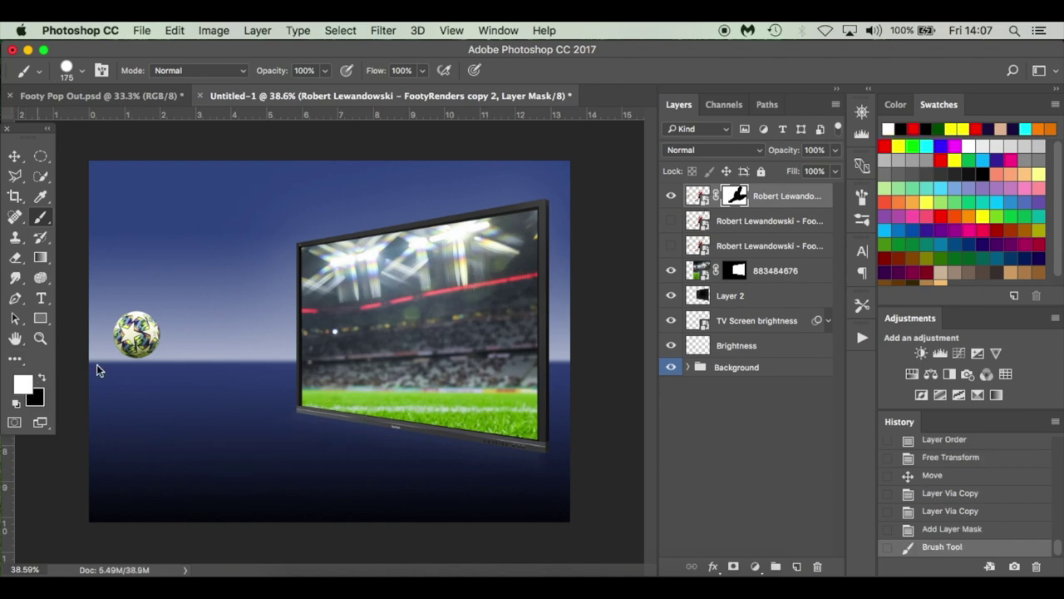
pyautogui.moveTo(389, 366)
pyautogui.mouseDown()
pyautogui.moveTo(366, 391)
pyautogui.moveTo(341, 332)
pyautogui.moveTo(358, 274)
pyautogui.moveTo(349, 282)
pyautogui.mouseUp()
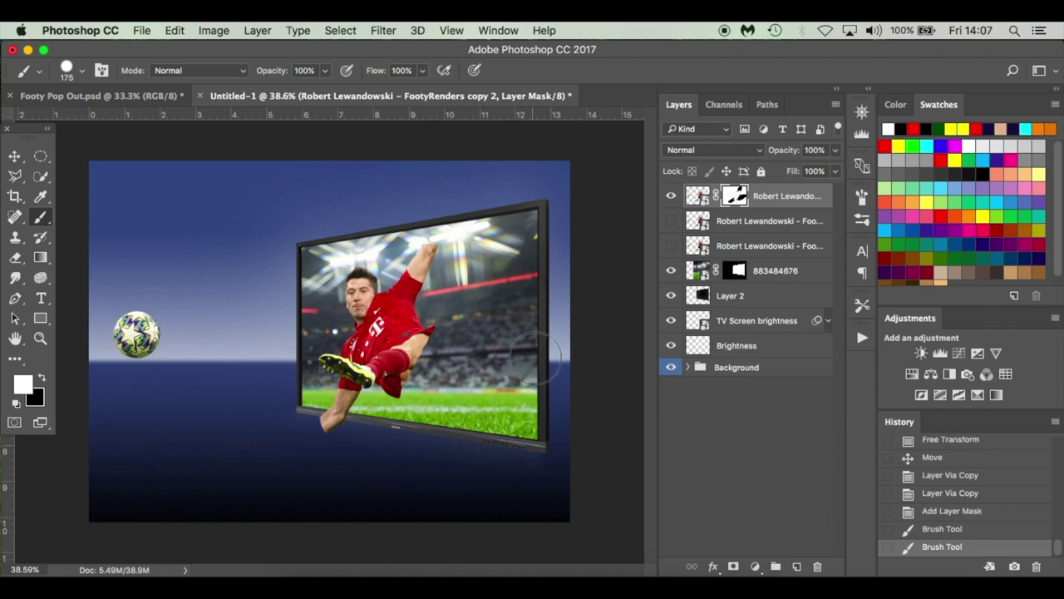
pyautogui.press('super+z')
pyautogui.press('v')
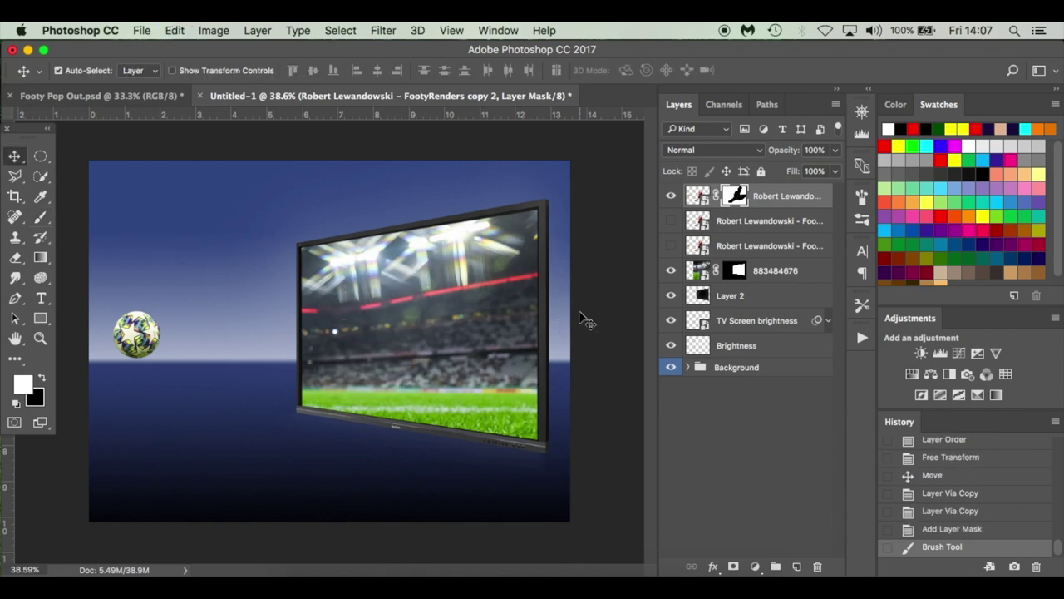
pyautogui.doubleClick(778, 200)
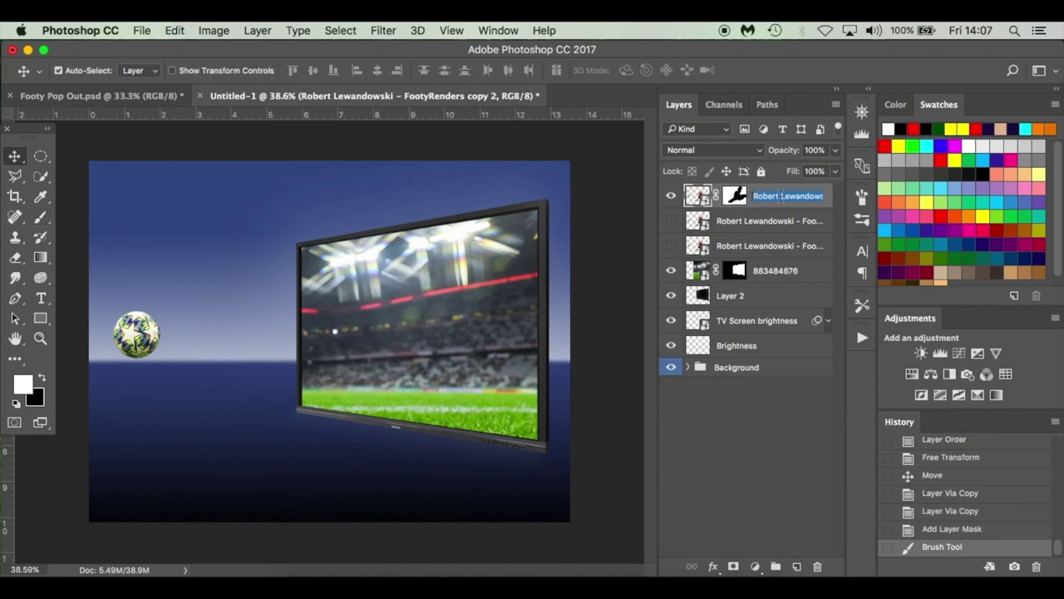
# Step: Rename the layer Ball, enlarge the ball to about 150% and shift it further right
pyautogui.write('Ball')
pyautogui.press('Return')
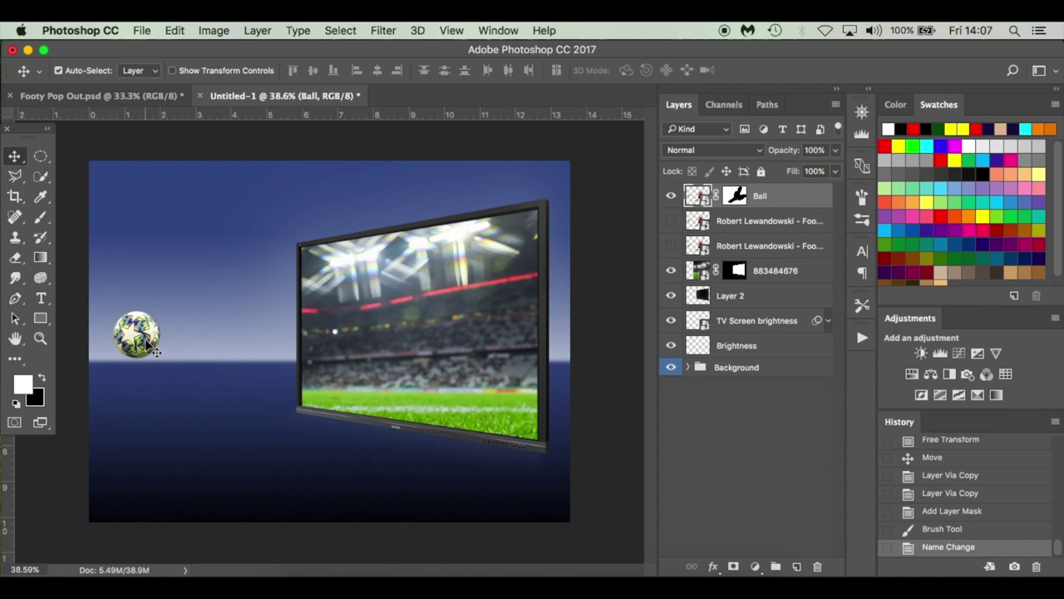
pyautogui.moveTo(146, 341); pyautogui.dragTo(217, 357)
pyautogui.press('super+t')
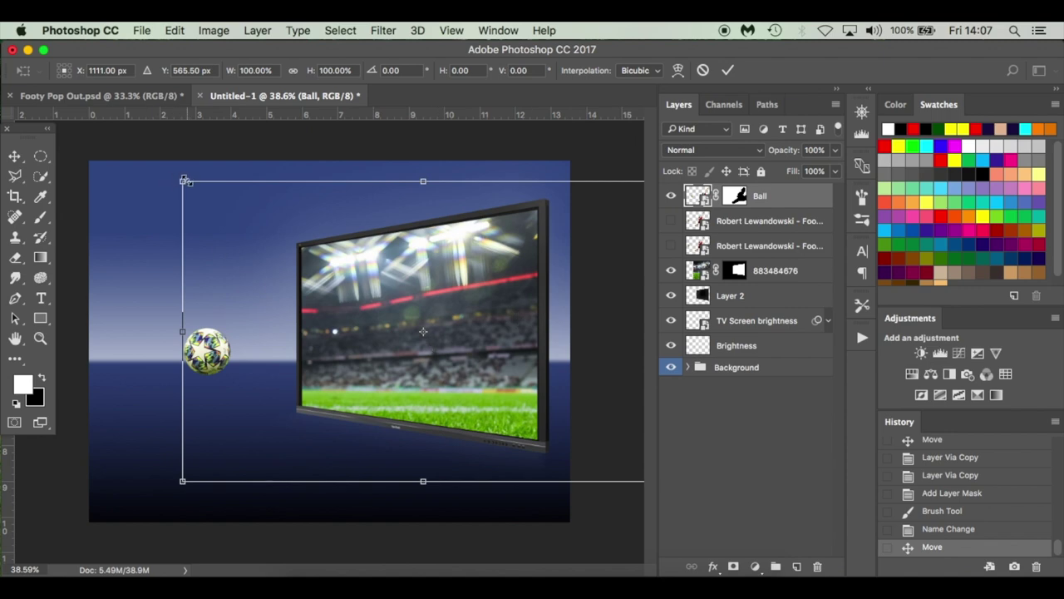
pyautogui.moveTo(185, 181); pyautogui.dragTo(105, 133)
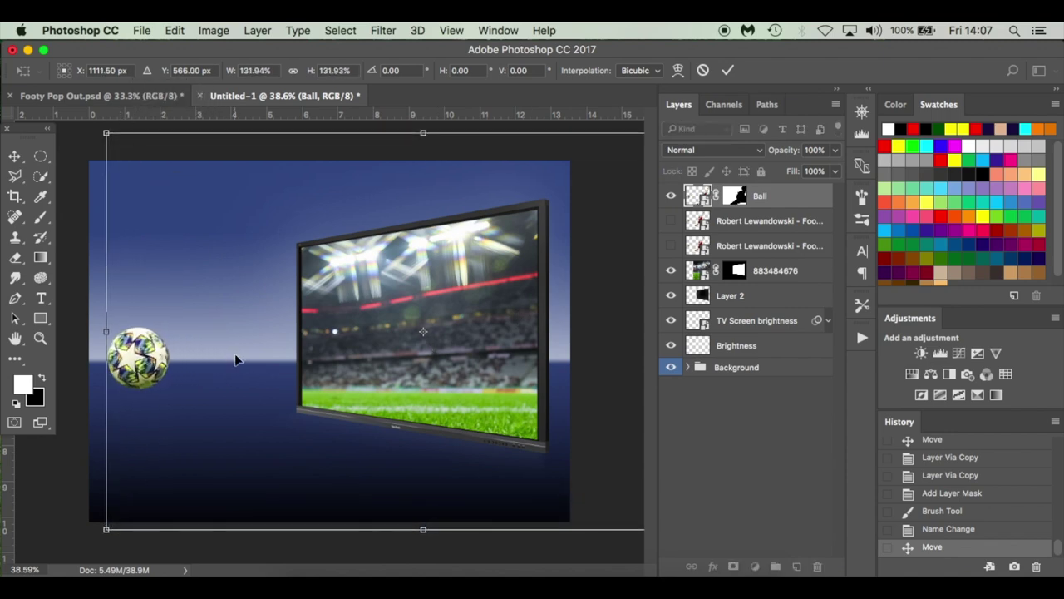
pyautogui.moveTo(239, 358); pyautogui.dragTo(300, 341)
pyautogui.moveTo(169, 514); pyautogui.dragTo(125, 545)
pyautogui.moveTo(228, 411); pyautogui.dragTo(276, 406)
pyautogui.press('Return')
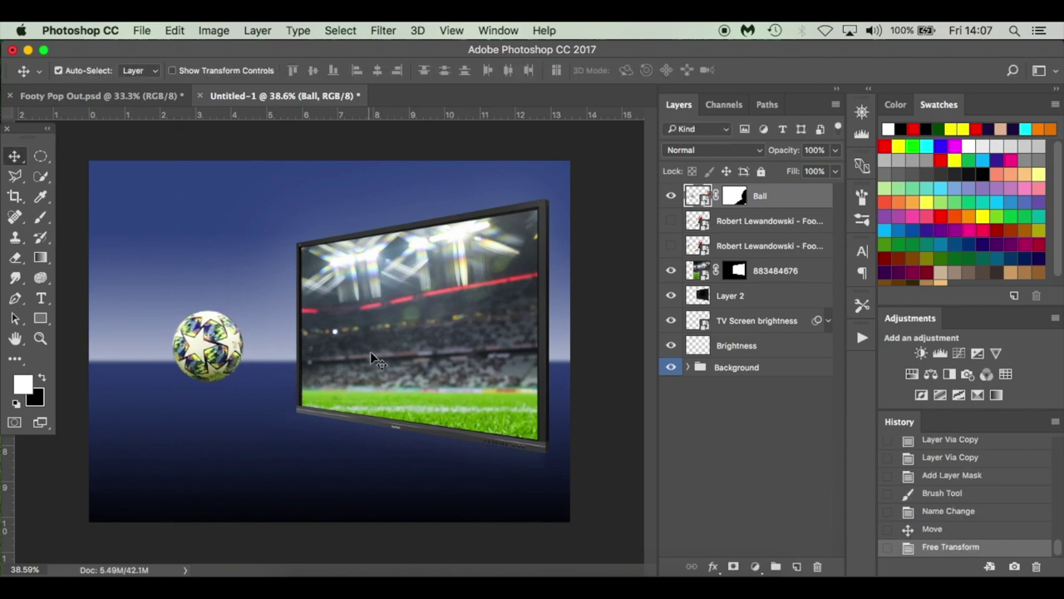
# Step: Rasterize the Ball layer and convert it to a smart object
pyautogui.rightClick(789, 201)
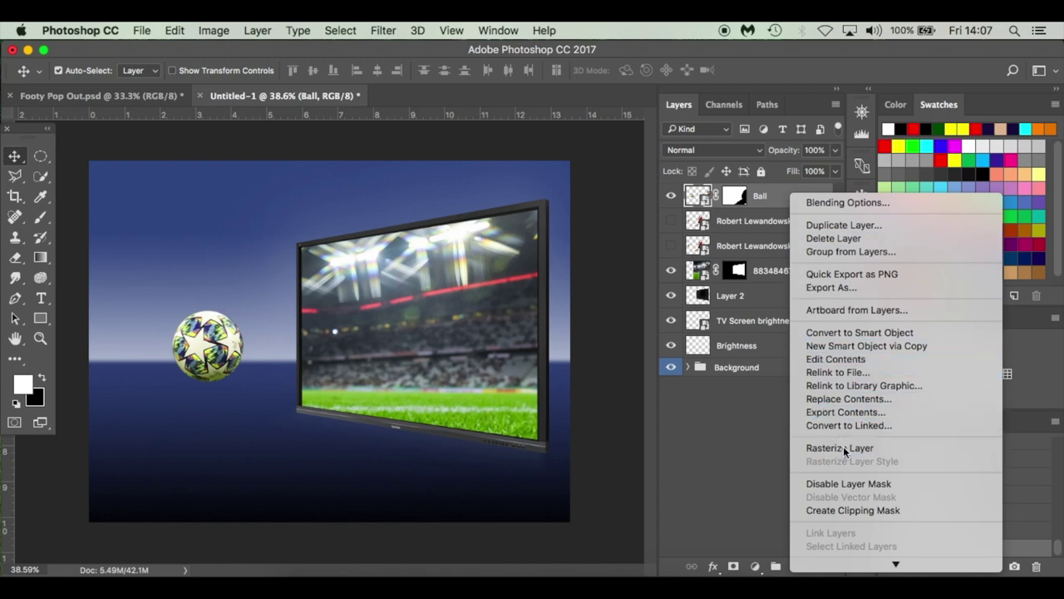
pyautogui.click(842, 448)
pyautogui.rightClick(779, 197)
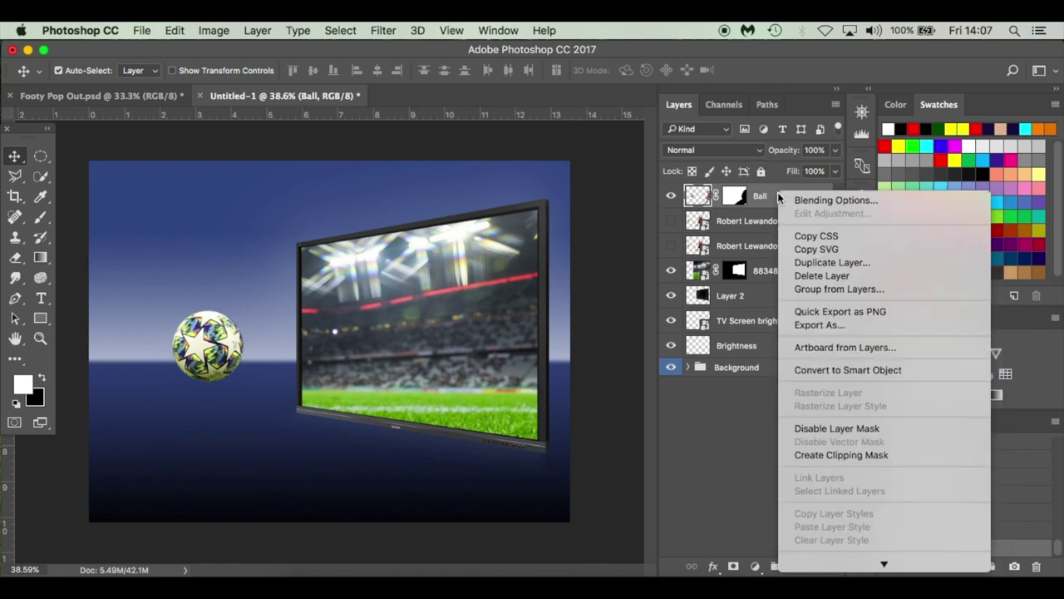
pyautogui.click(822, 368)
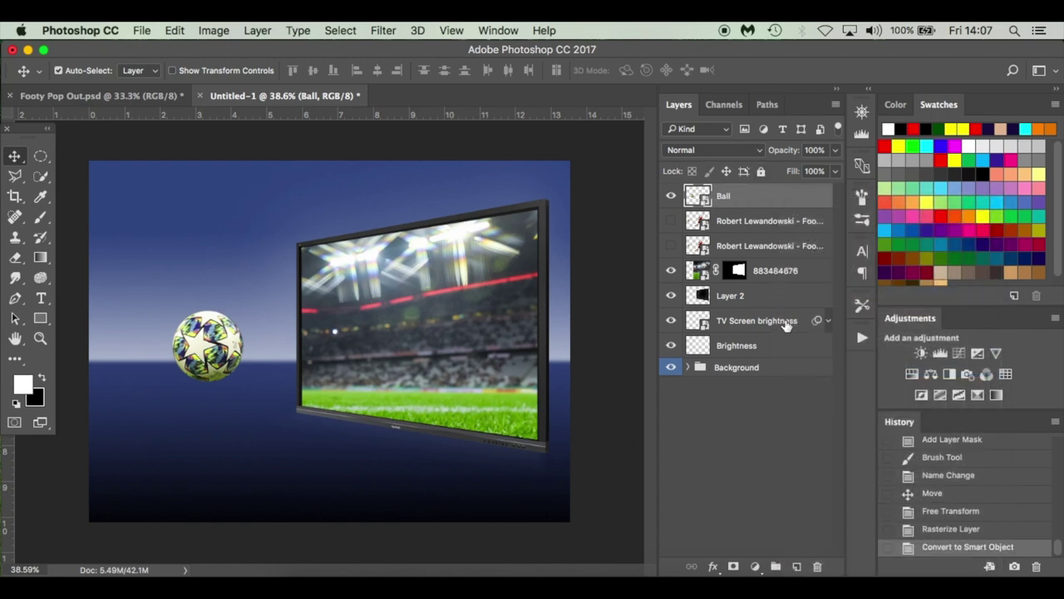
# Step: Apply a 10-pixel, 0° Motion Blur smart filter to the ball
pyautogui.click(383, 31)
pyautogui.moveTo(447, 215)
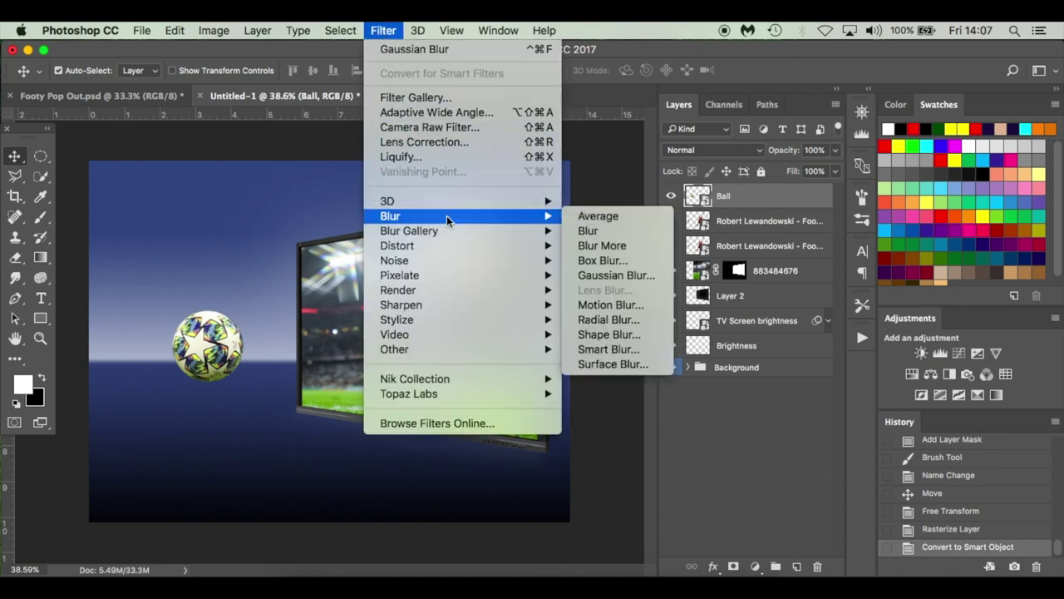
pyautogui.click(626, 305)
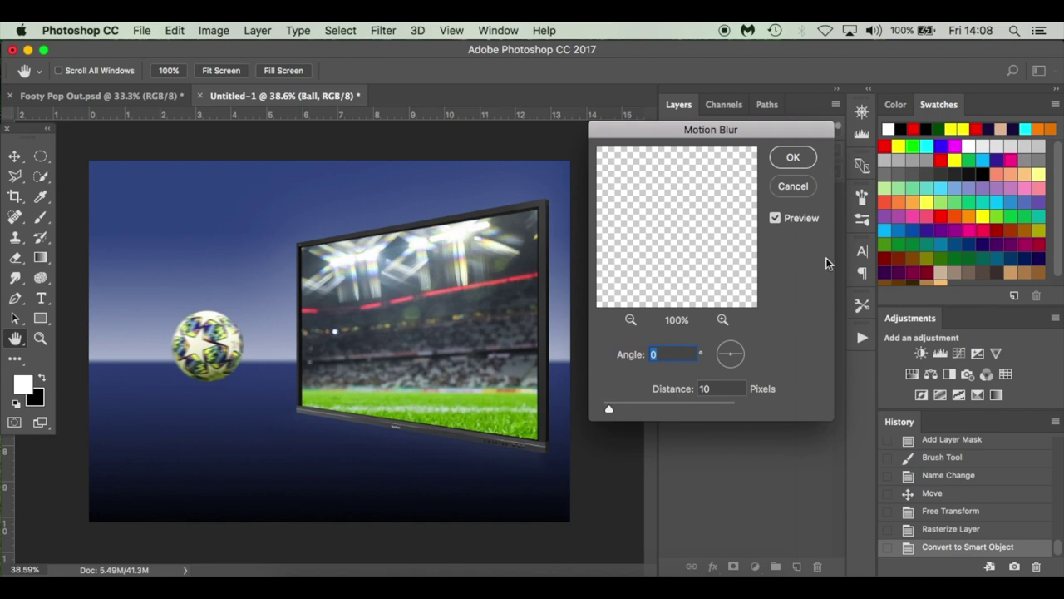
pyautogui.click(777, 218)
pyautogui.click(776, 219)
pyautogui.click(807, 163)
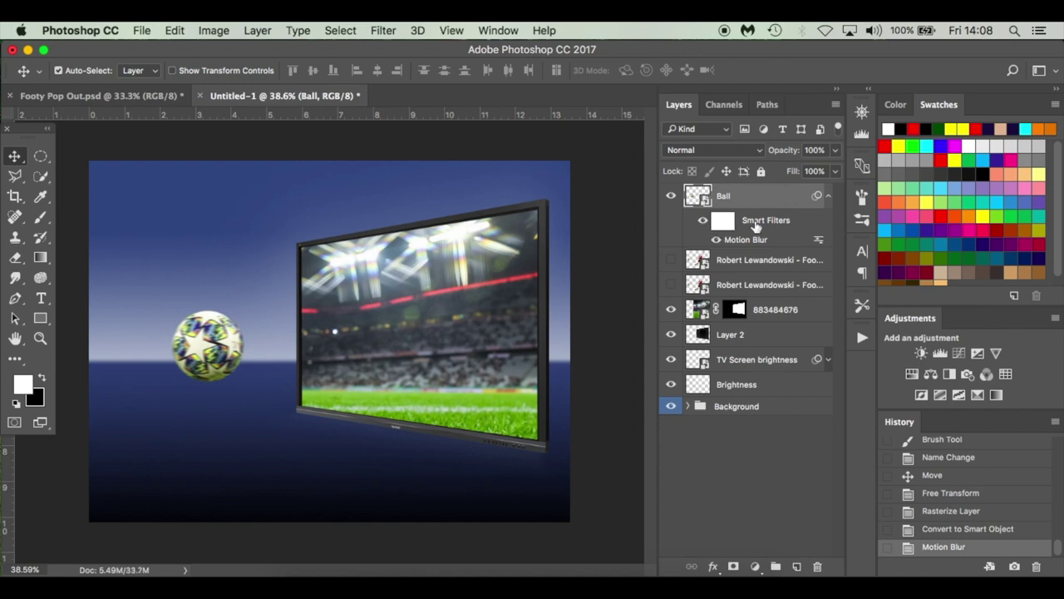
pyautogui.click(827, 197)
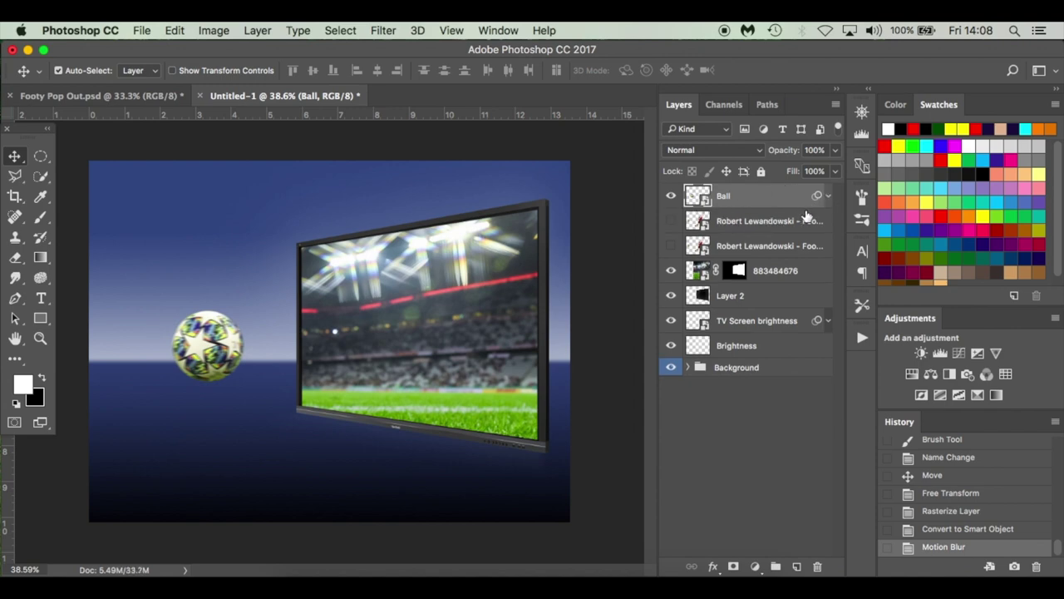
pyautogui.click(803, 219)
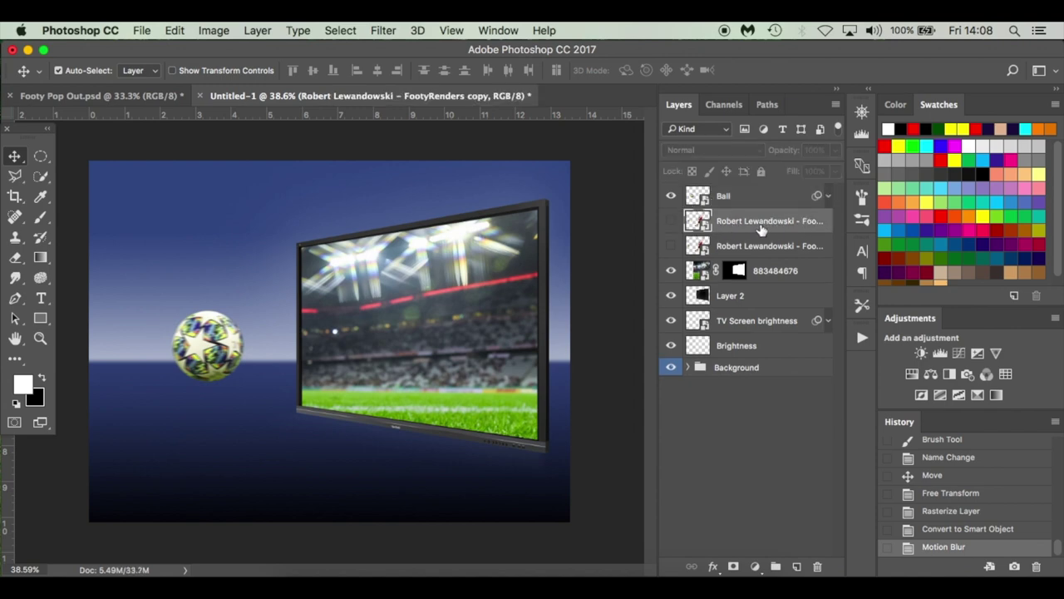
# Step: Add a new empty layer named Ball Shadow
pyautogui.click(799, 568)
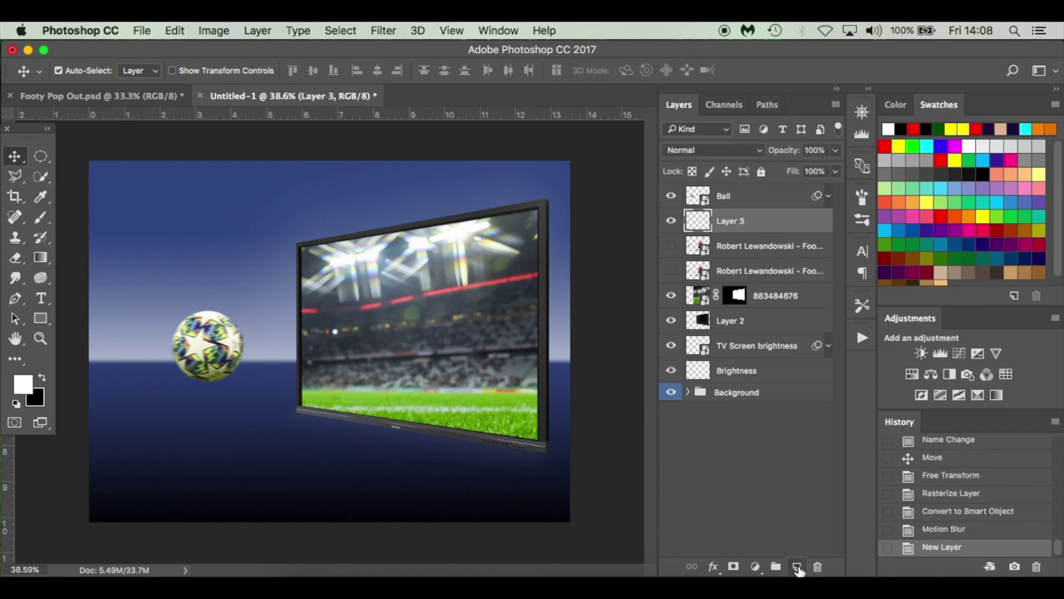
pyautogui.doubleClick(731, 222)
pyautogui.write('Ball Shadow')
pyautogui.press('Return')
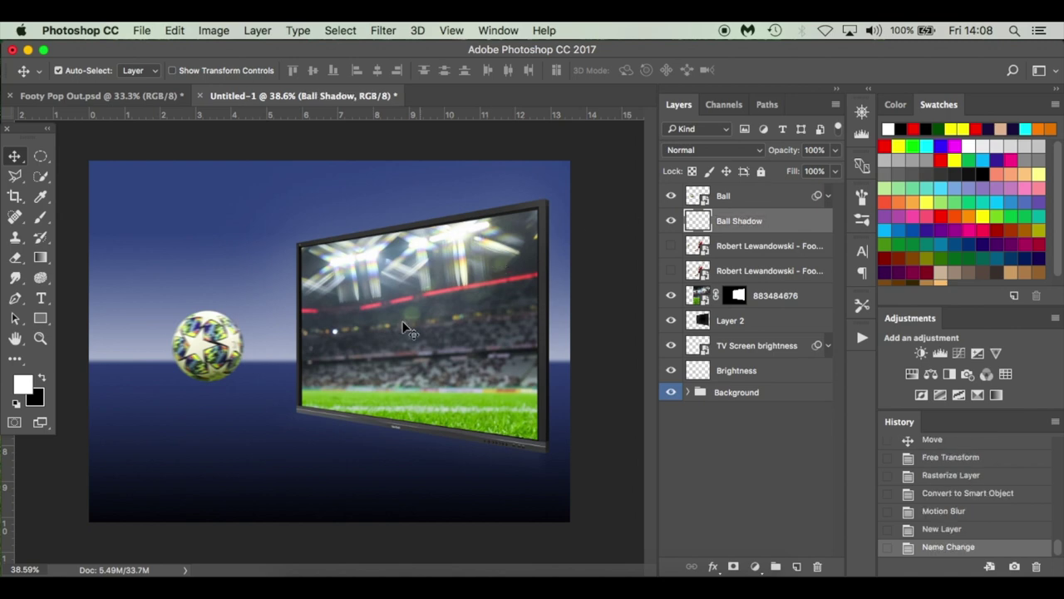
# Step: Flatten the brush tip into an ellipse and paint a test stroke below the ball
pyautogui.press('b')
pyautogui.rightClick(266, 430)
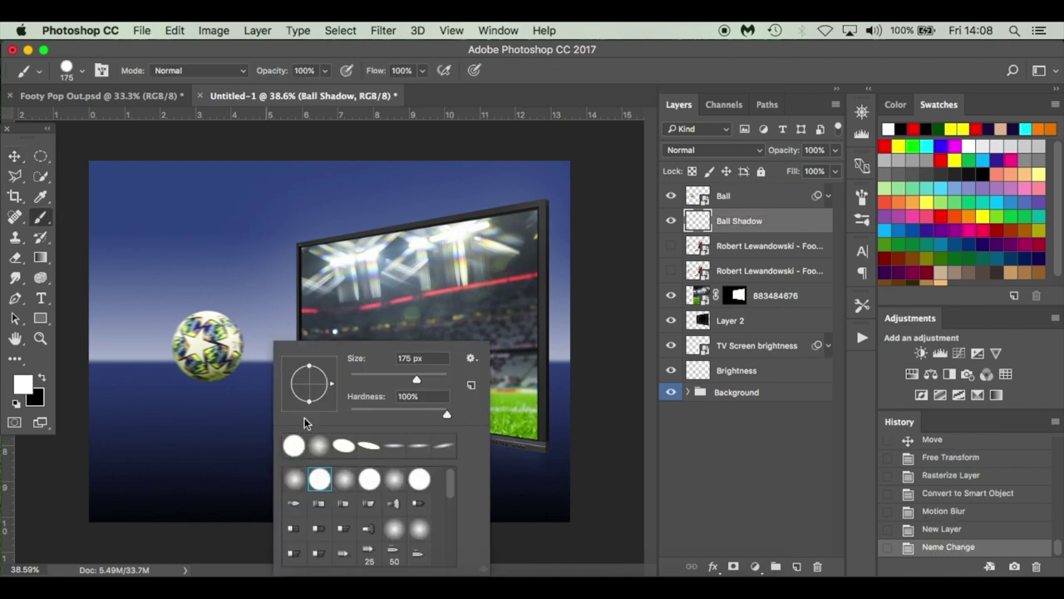
pyautogui.moveTo(309, 371); pyautogui.dragTo(312, 384)
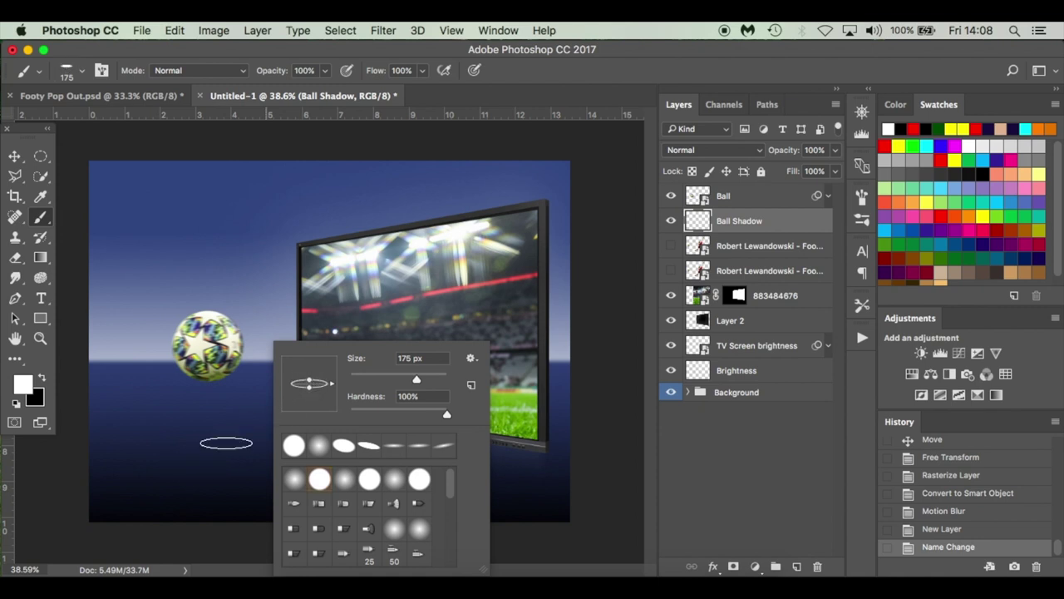
pyautogui.click(607, 331)
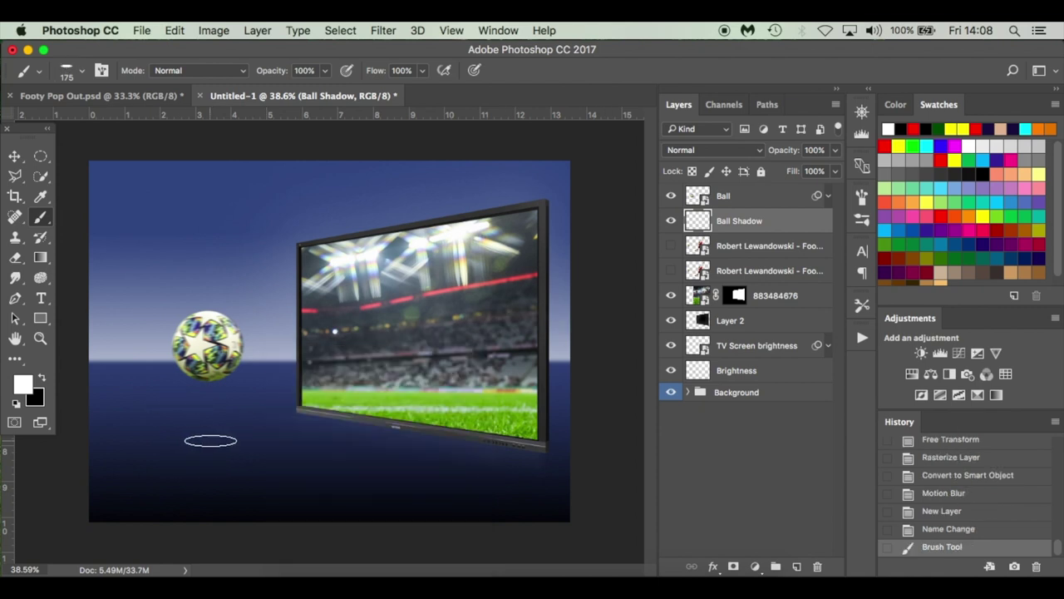
# Step: Switch to a soft round tip squashed into a flat ellipse, with brush flow at 4%
pyautogui.rightClick(209, 439)
pyautogui.click(239, 483)
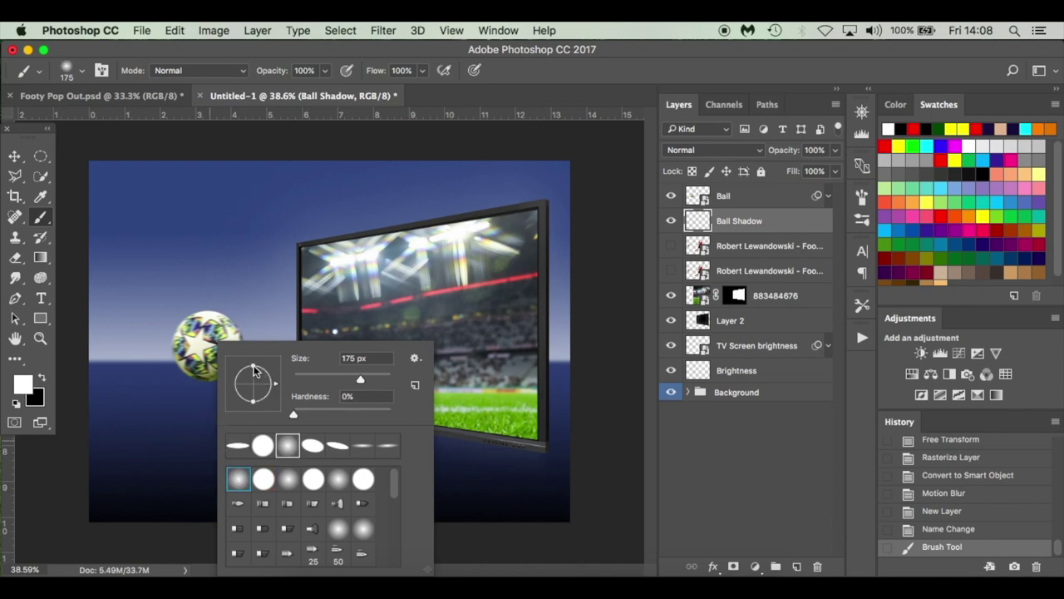
pyautogui.moveTo(254, 371); pyautogui.dragTo(258, 383)
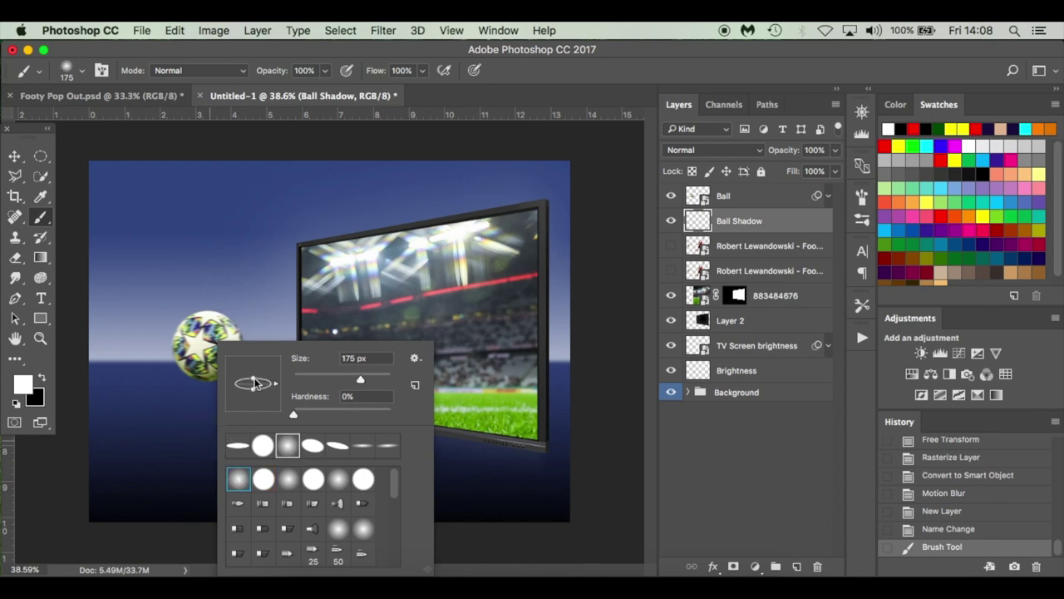
pyautogui.click(382, 71)
pyautogui.write('2')
pyautogui.press('Return')
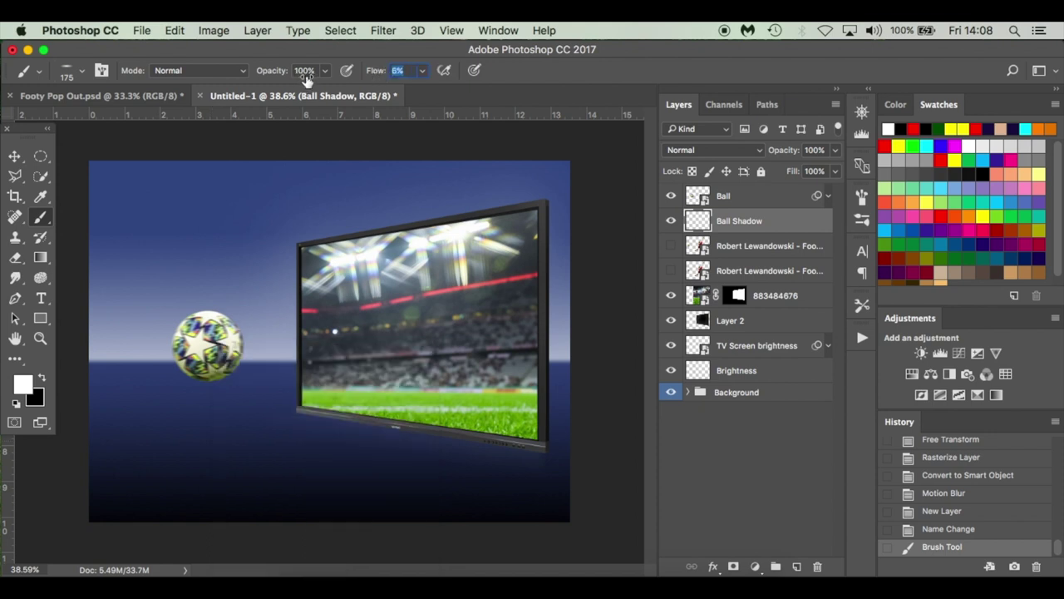
pyautogui.write('4')
pyautogui.press('Return')
# Step: Build up a faint black shadow under the ball with several larger soft strokes
pyautogui.press(']')
pyautogui.press(']')
pyautogui.click(208, 455)
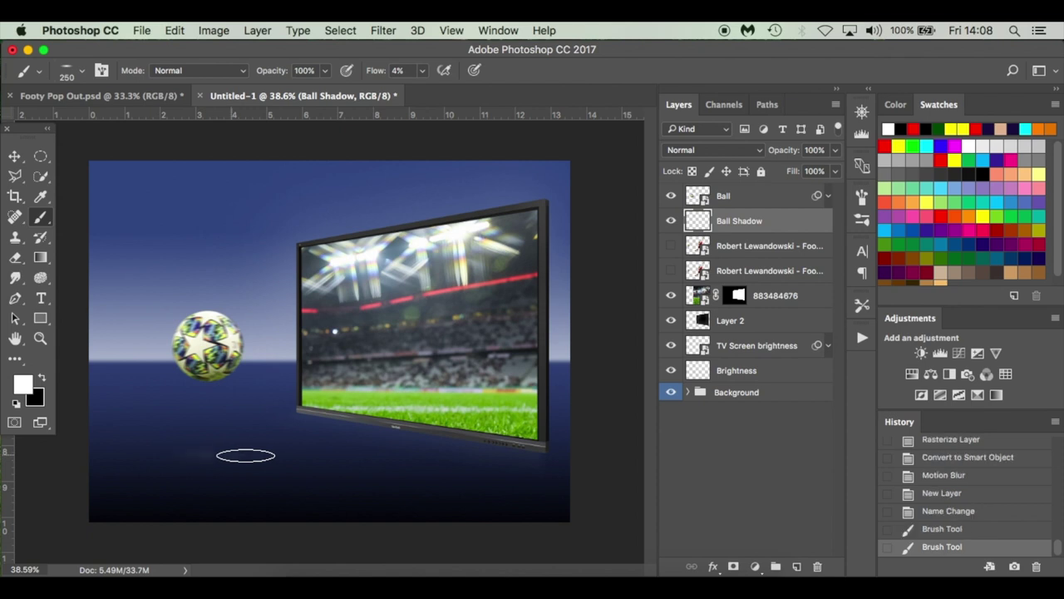
pyautogui.hotkey('ctrl', 'z')
pyautogui.press('x')
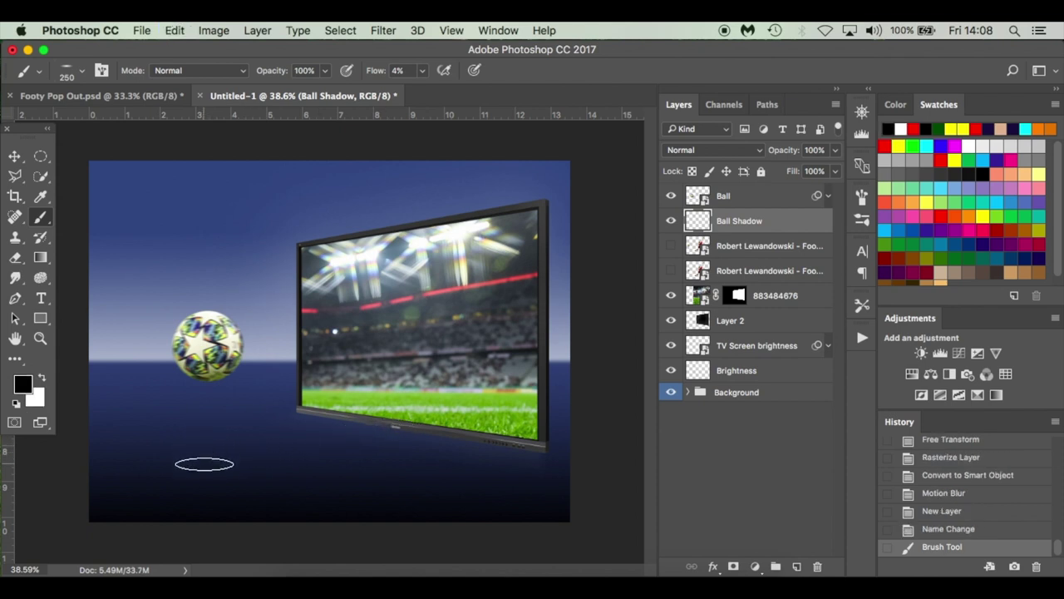
pyautogui.click(209, 461)
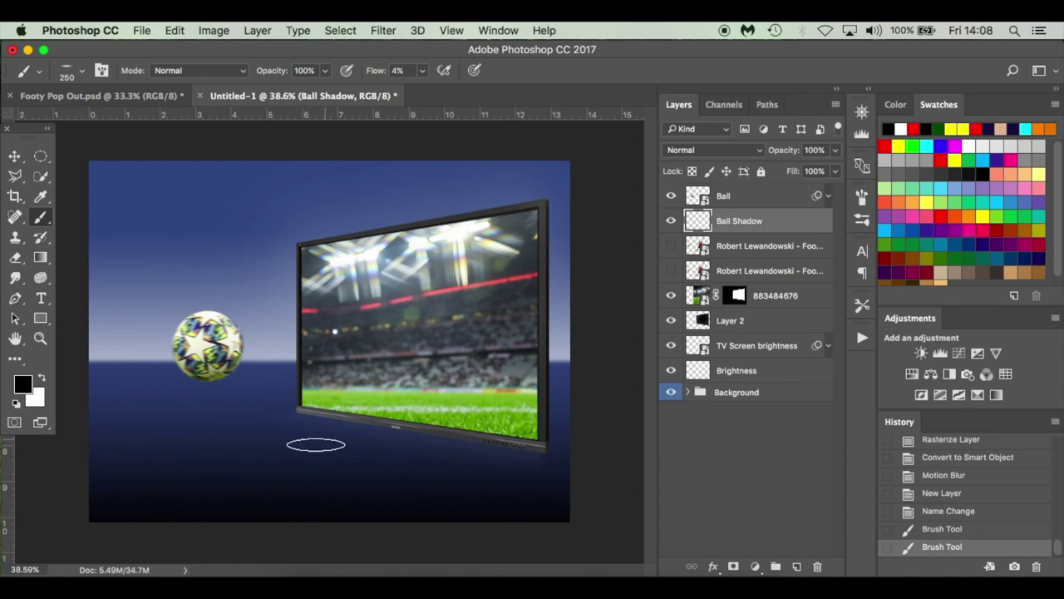
pyautogui.click(209, 466)
pyautogui.press(']')
pyautogui.click(209, 466)
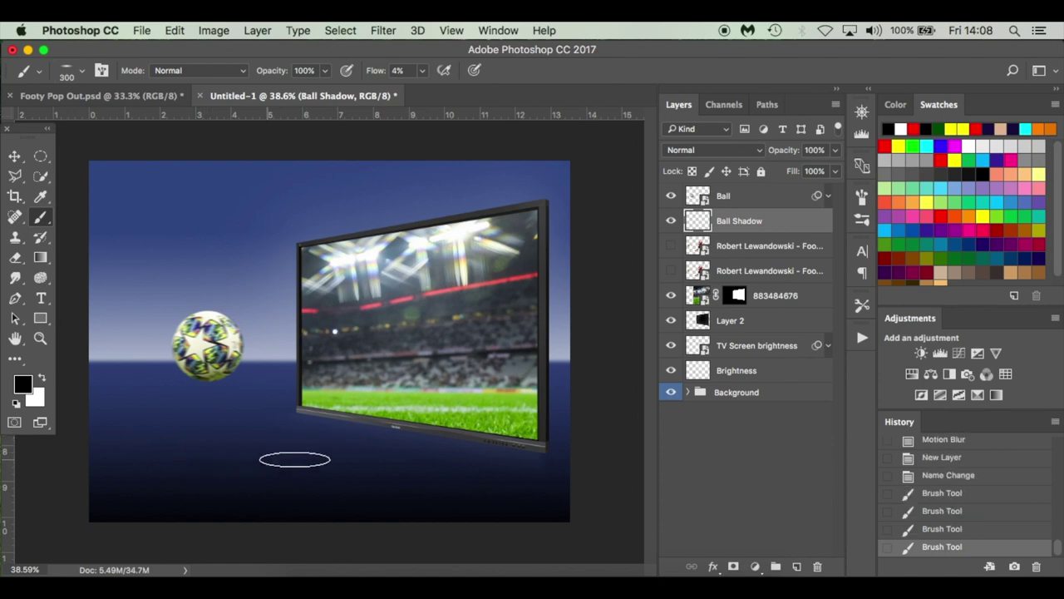
pyautogui.press(']')
pyautogui.click(203, 463)
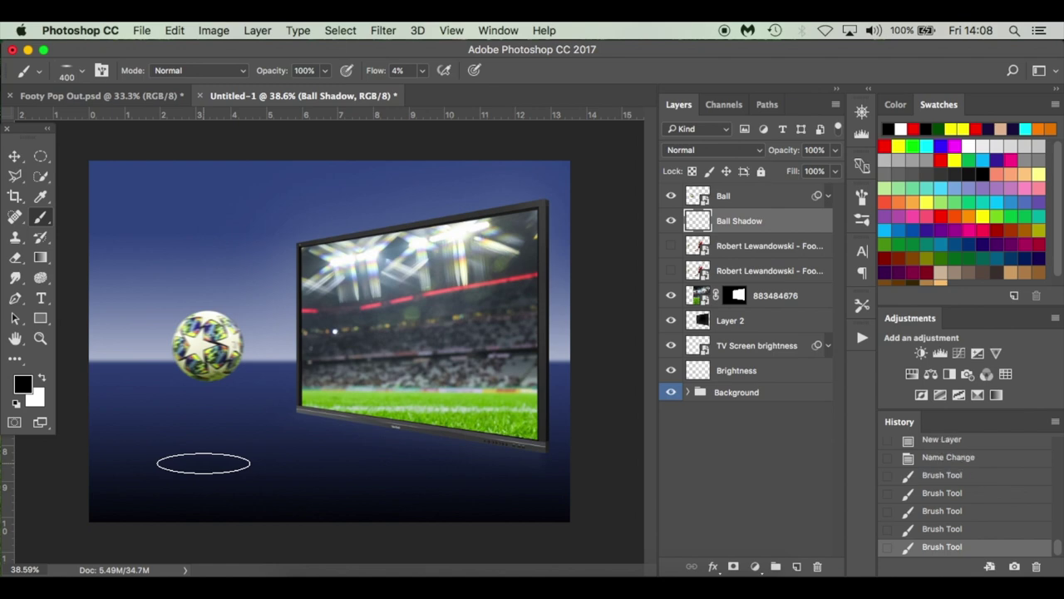
pyautogui.press('v')
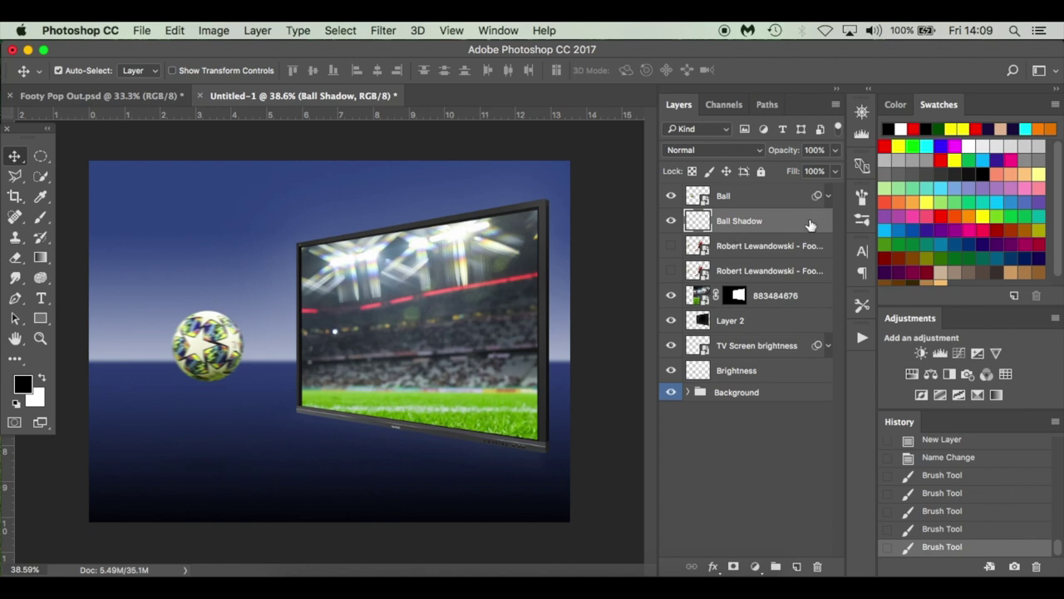
# Step: Group the ball and its shadow layer into a group named Ball
pyautogui.keyDown('shift'); pyautogui.click(786, 200); pyautogui.keyUp('shift')
pyautogui.press('super+g')
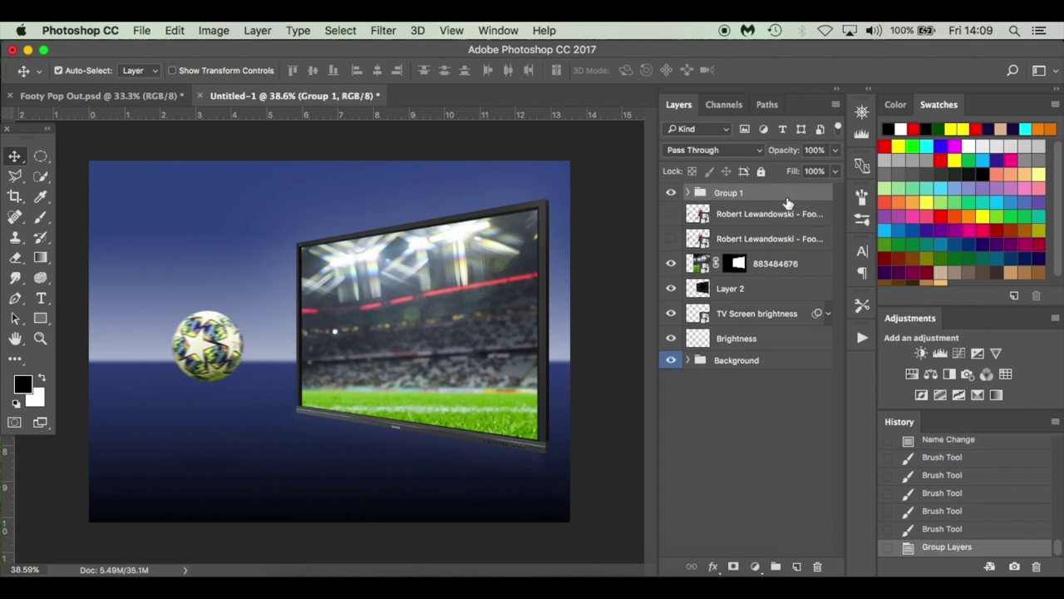
pyautogui.doubleClick(741, 194)
pyautogui.write('Ball')
pyautogui.press('Return')
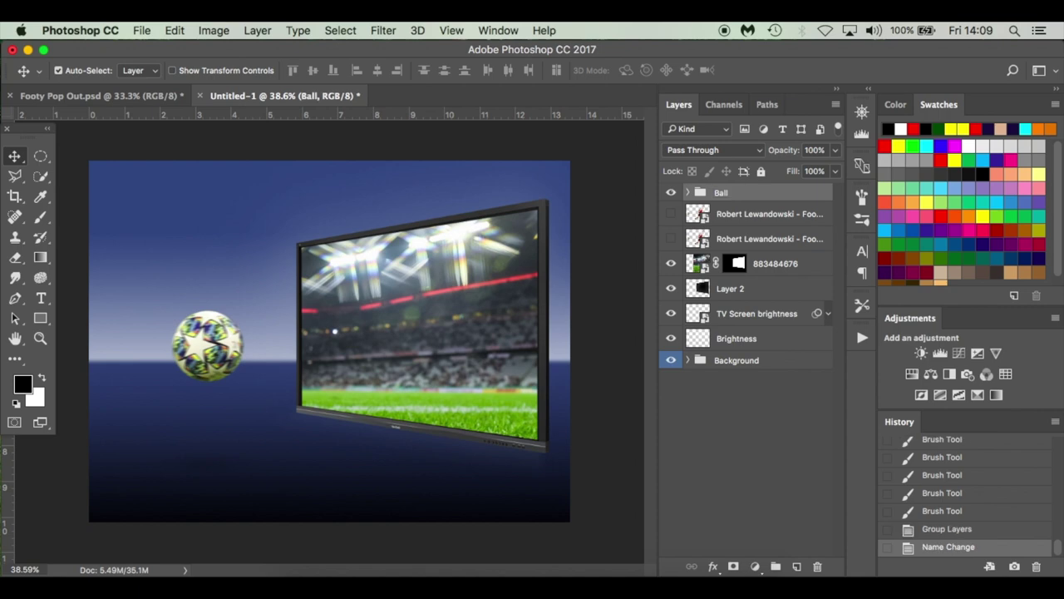
# Step: Show the top Robert Lewandowski layer and add a layer mask to it
pyautogui.click(671, 216)
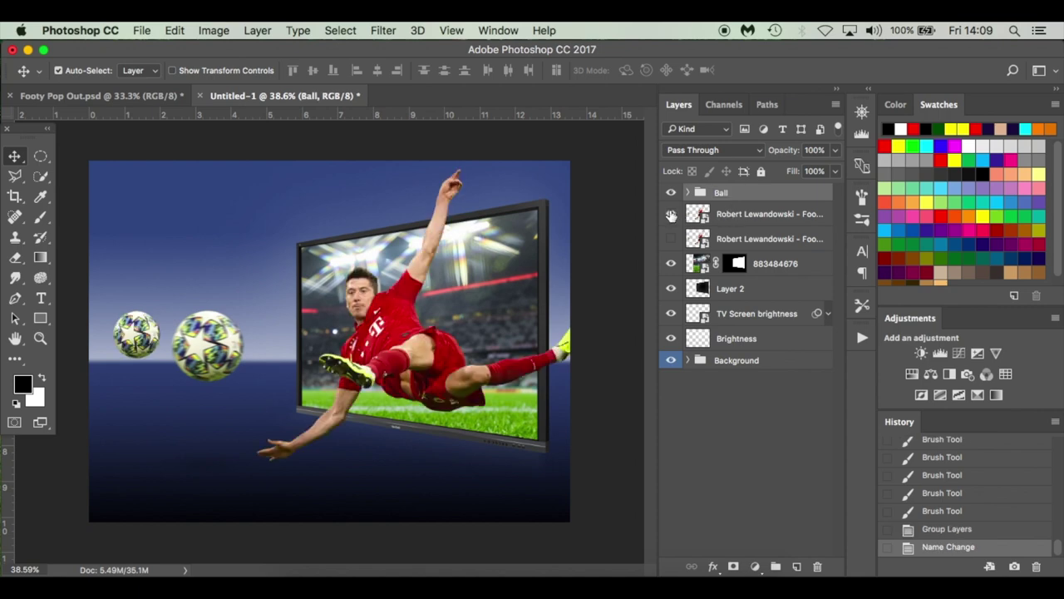
pyautogui.click(735, 220)
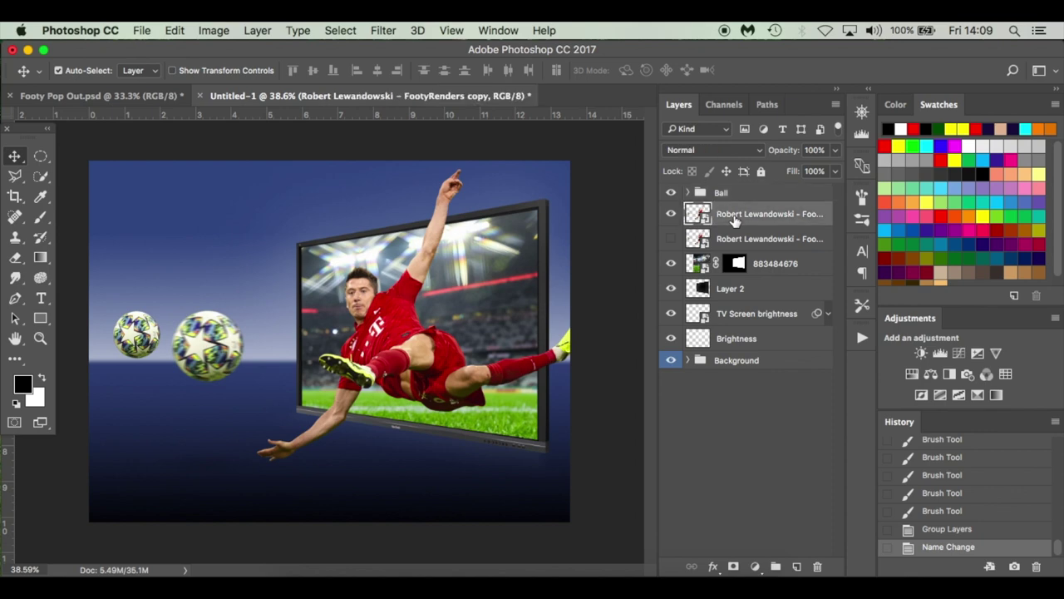
pyautogui.click(732, 567)
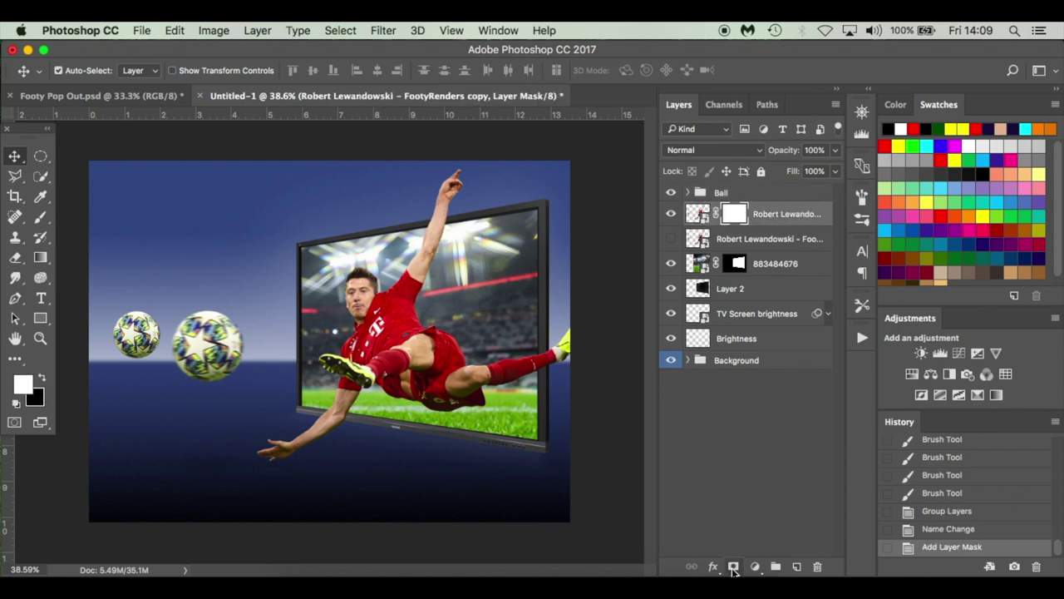
# Step: Paint out the small left ball on the mask with a hard round black brush at 100% flow
pyautogui.press('b')
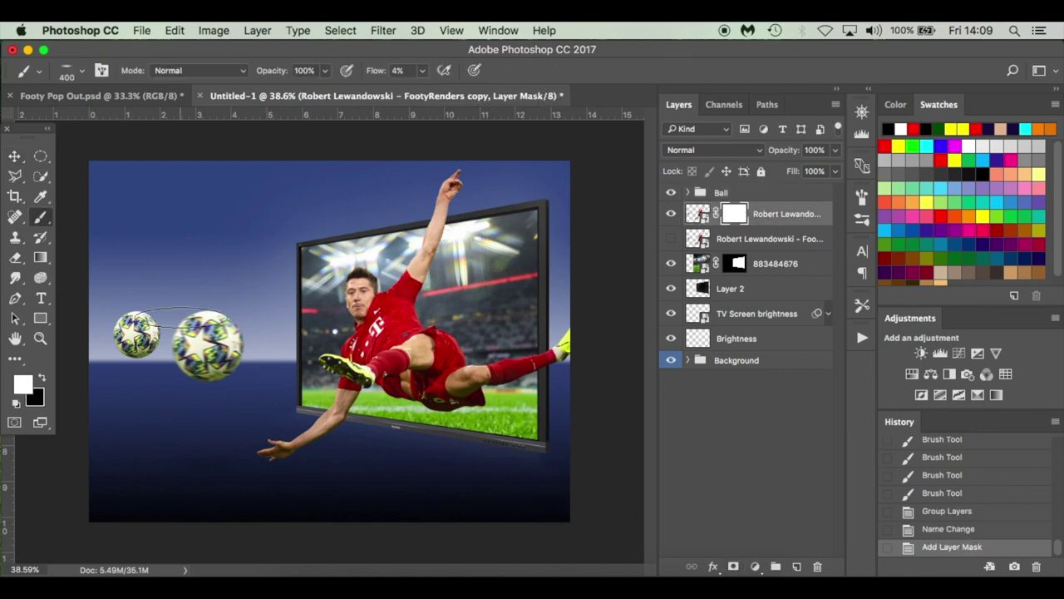
pyautogui.rightClick(220, 239)
pyautogui.click(273, 379)
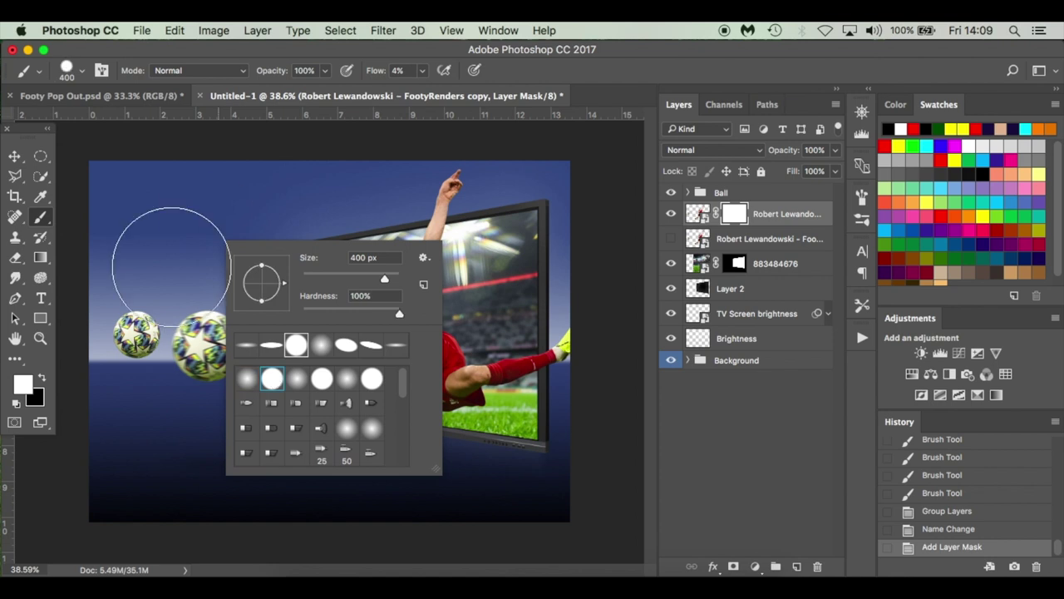
pyautogui.click(42, 378)
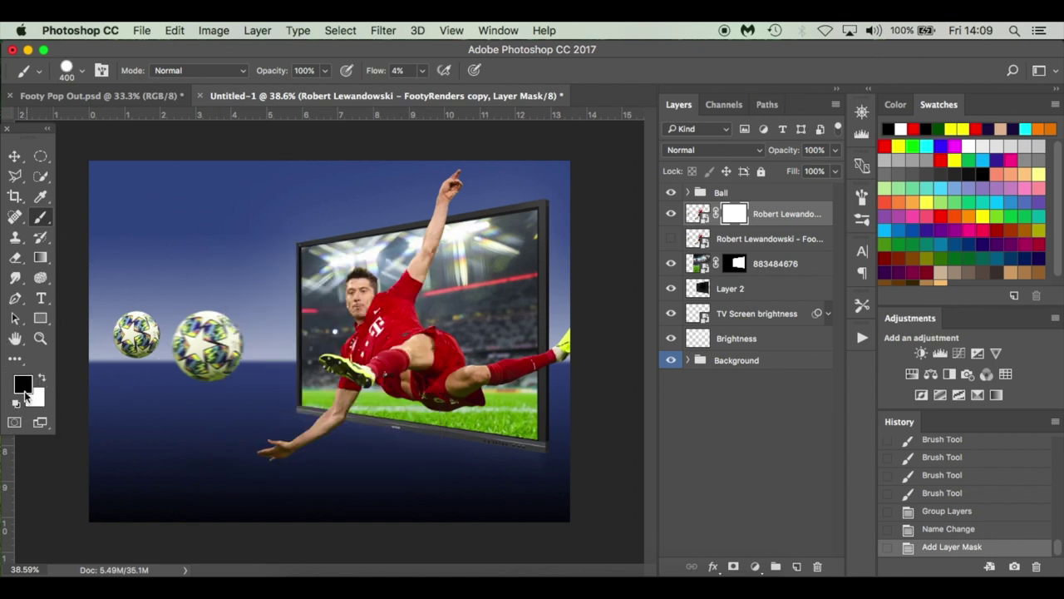
pyautogui.click(43, 380)
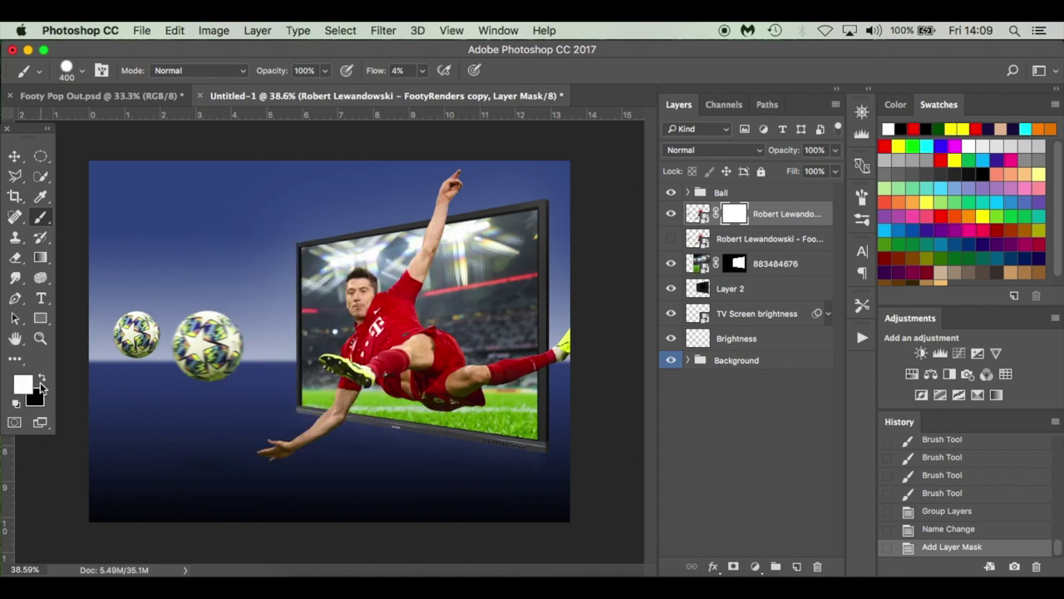
pyautogui.click(43, 379)
pyautogui.press('x')
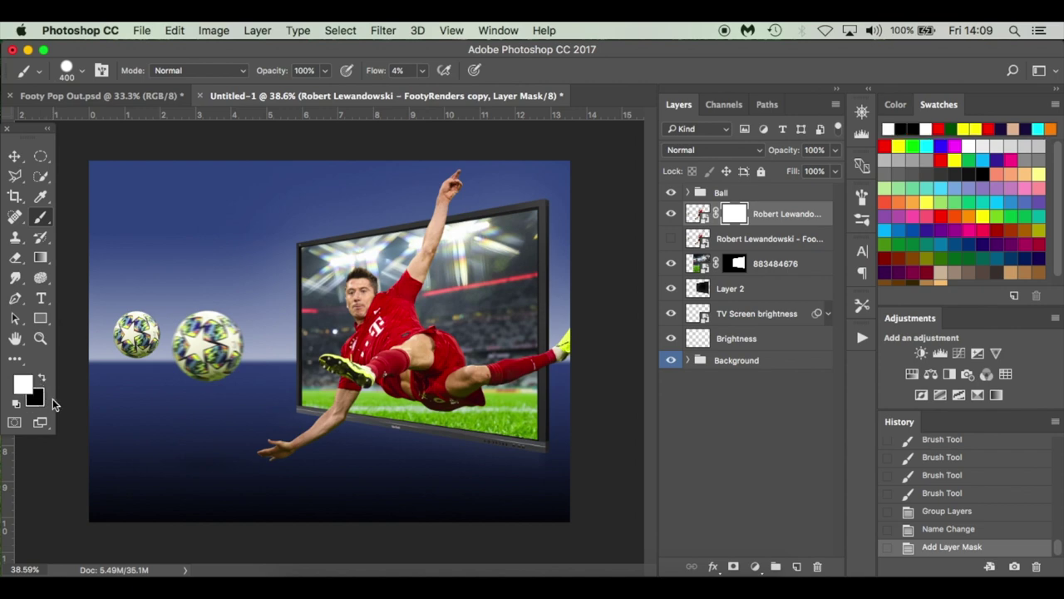
pyautogui.press('x')
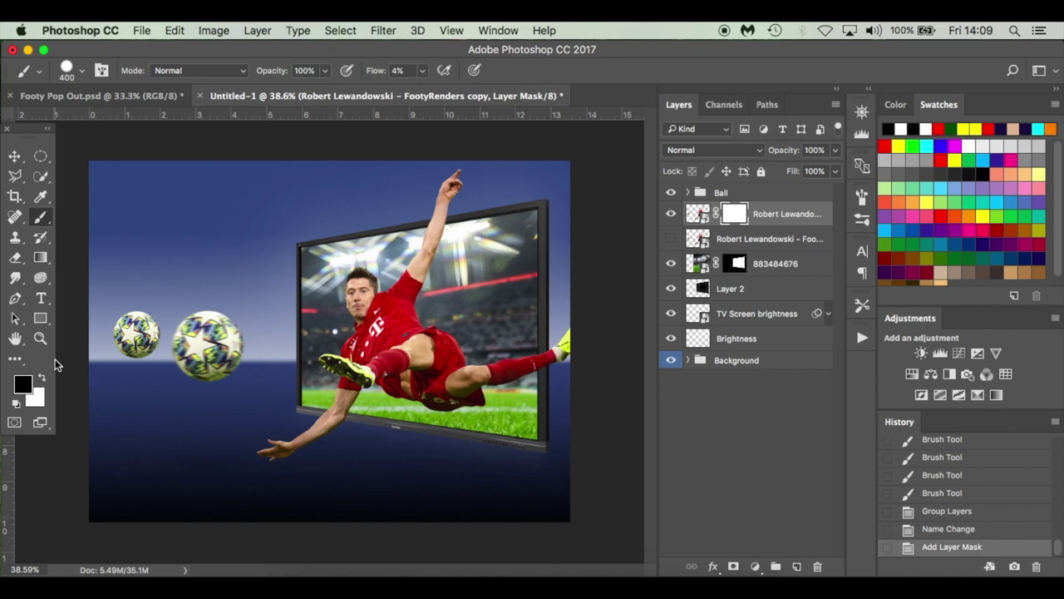
pyautogui.hotkey('shift', '0')
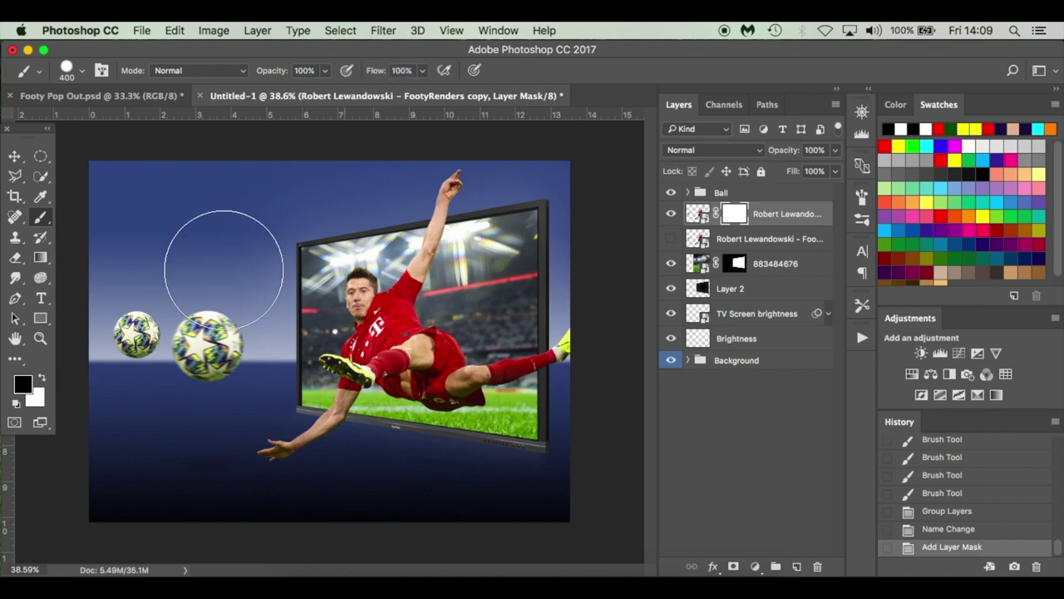
pyautogui.click(136, 335)
pyautogui.press('v')
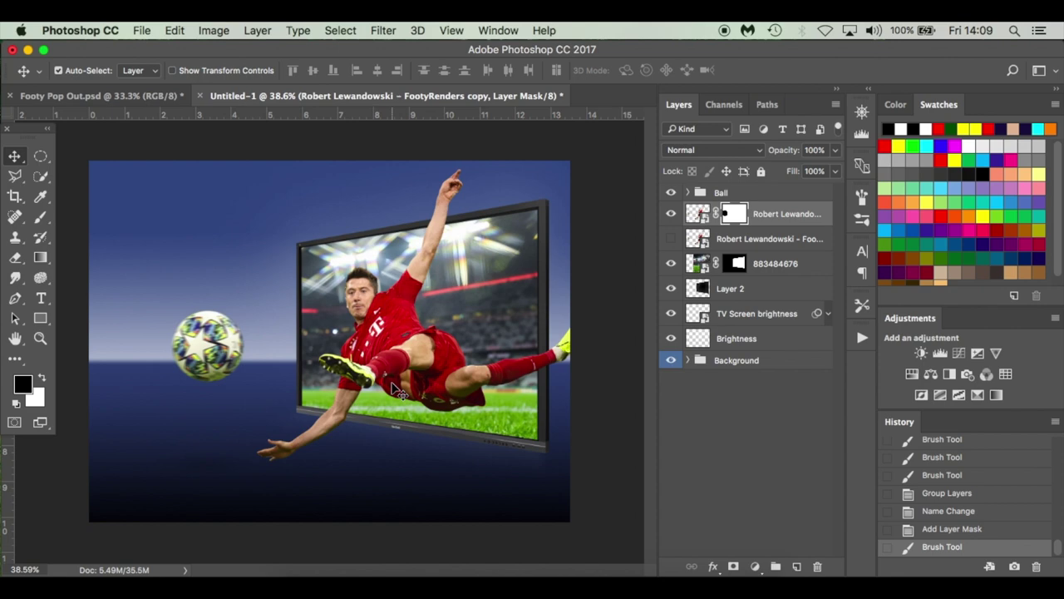
# Step: Scale the masked player down to about 83% and shift him right over the TV
pyautogui.moveTo(398, 337); pyautogui.dragTo(391, 333)
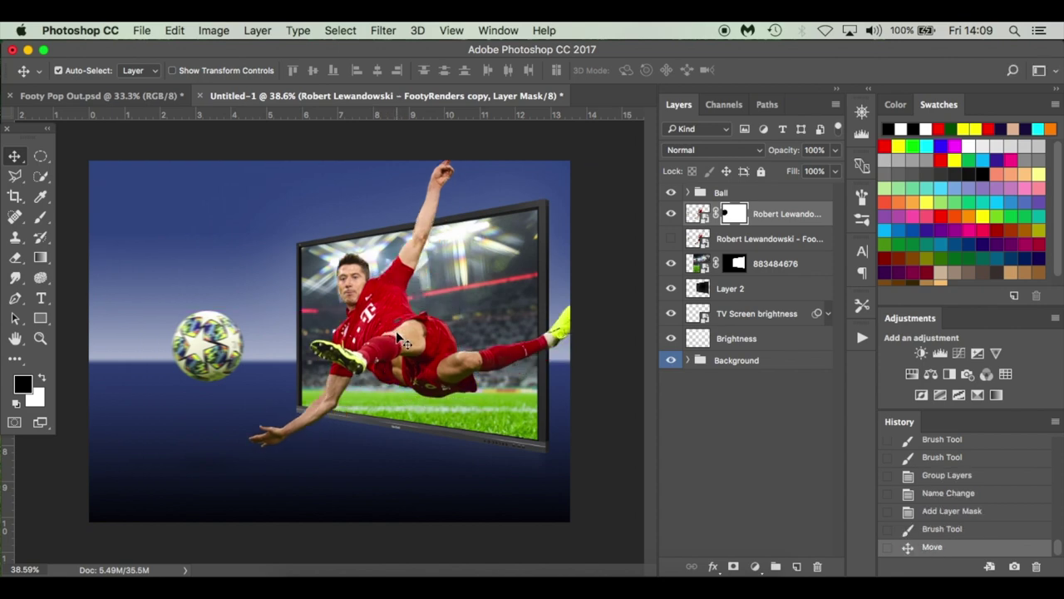
pyautogui.hotkey('ctrl', 't')
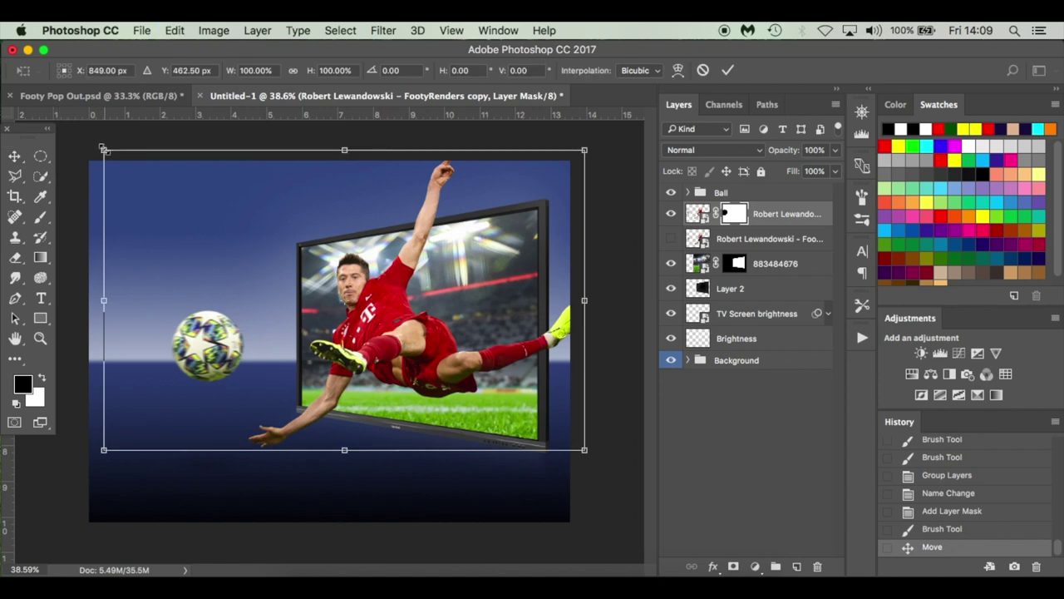
pyautogui.moveTo(103, 150); pyautogui.dragTo(130, 166)
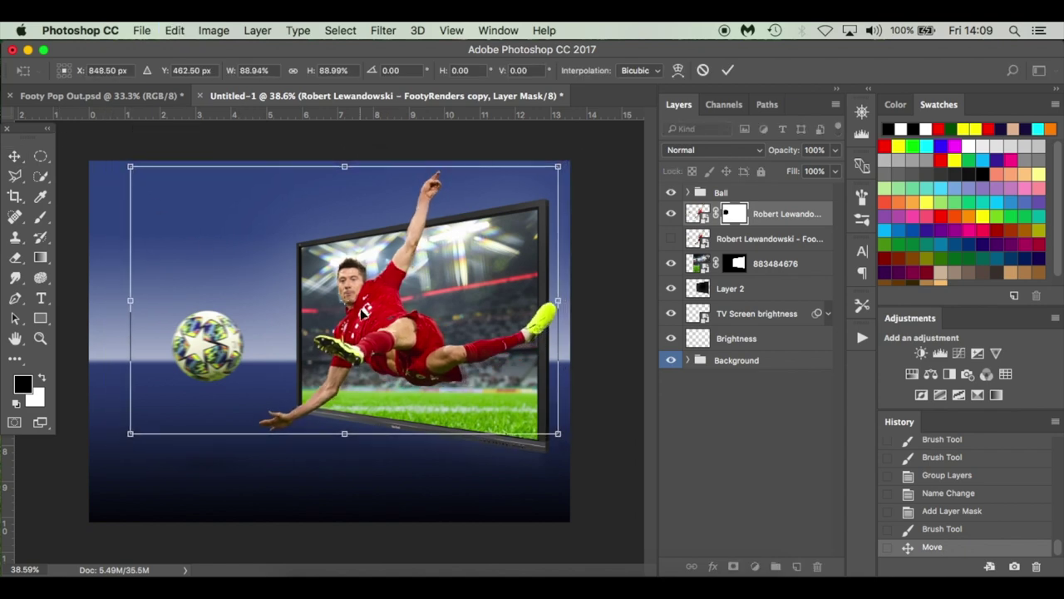
pyautogui.moveTo(364, 312); pyautogui.dragTo(396, 312)
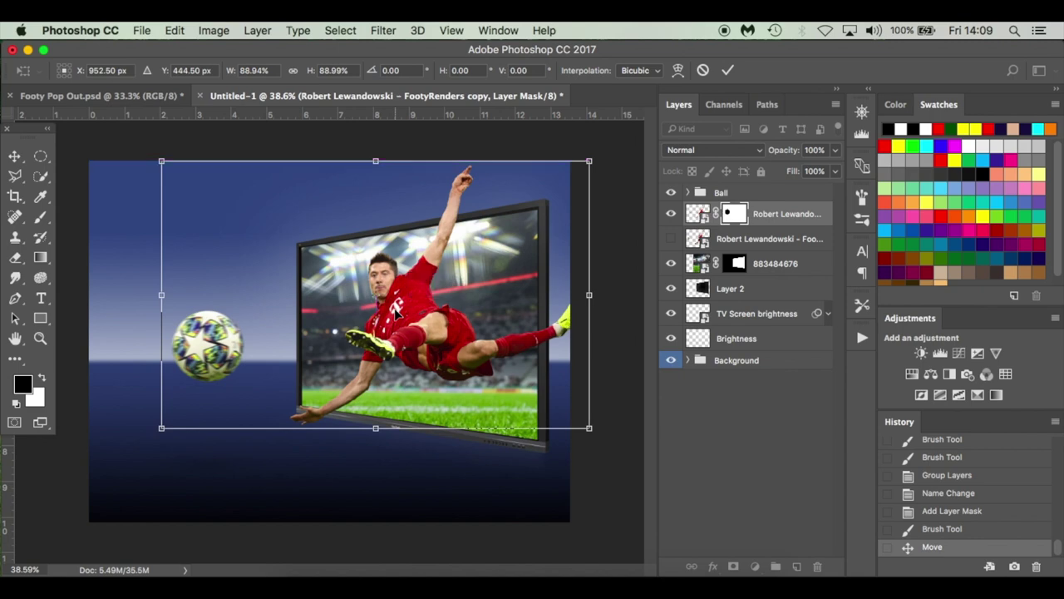
pyautogui.moveTo(164, 160); pyautogui.dragTo(176, 173)
pyautogui.moveTo(373, 269); pyautogui.dragTo(371, 271)
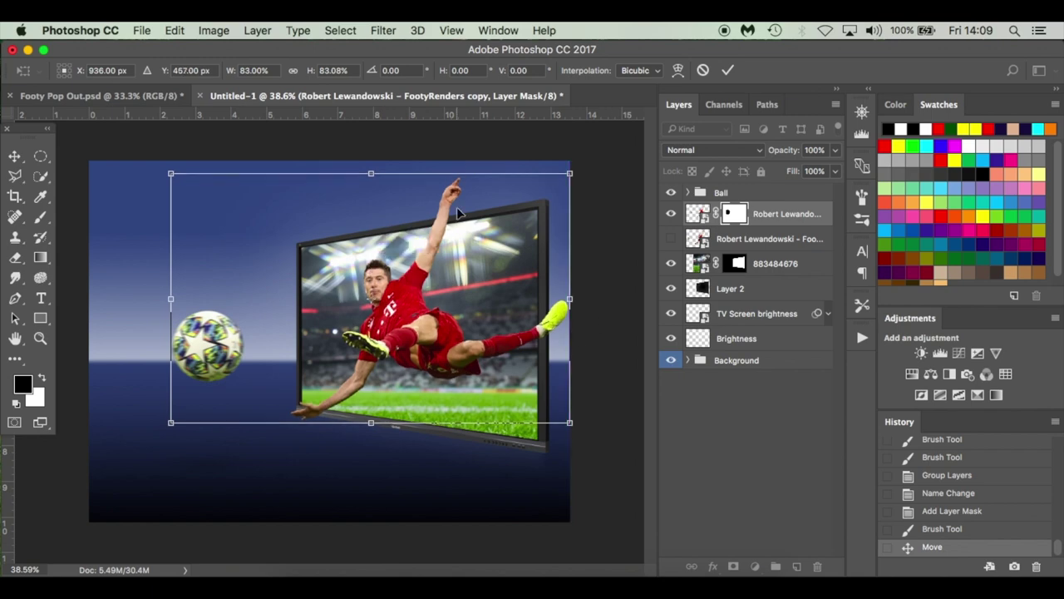
pyautogui.press('Return')
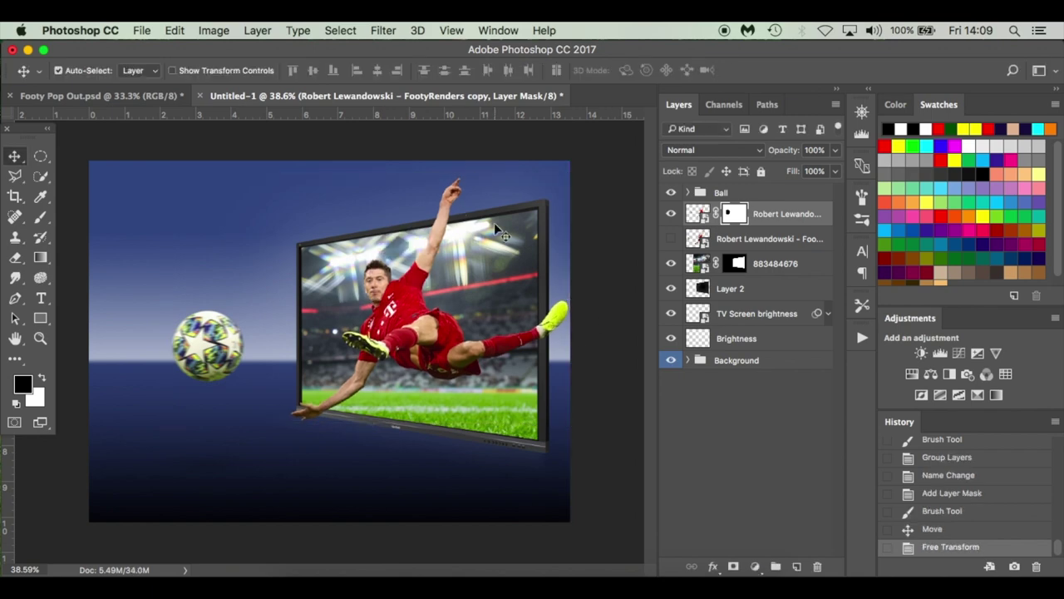
# Step: Copy the TV screen mask onto the player layer, replacing its existing mask
pyautogui.click(738, 267)
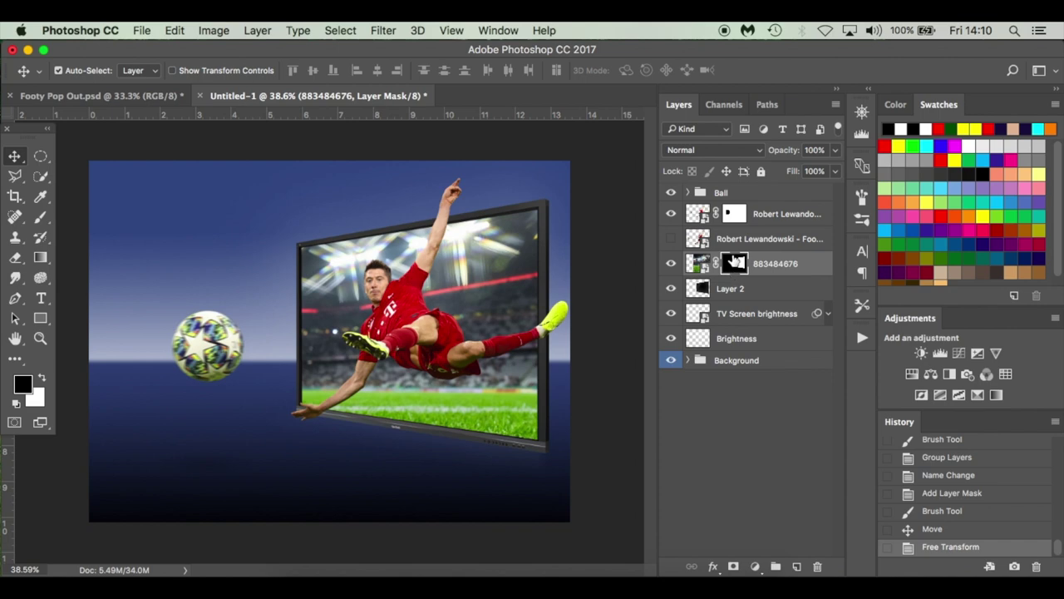
pyautogui.moveTo(734, 265); pyautogui.dragTo(733, 217)
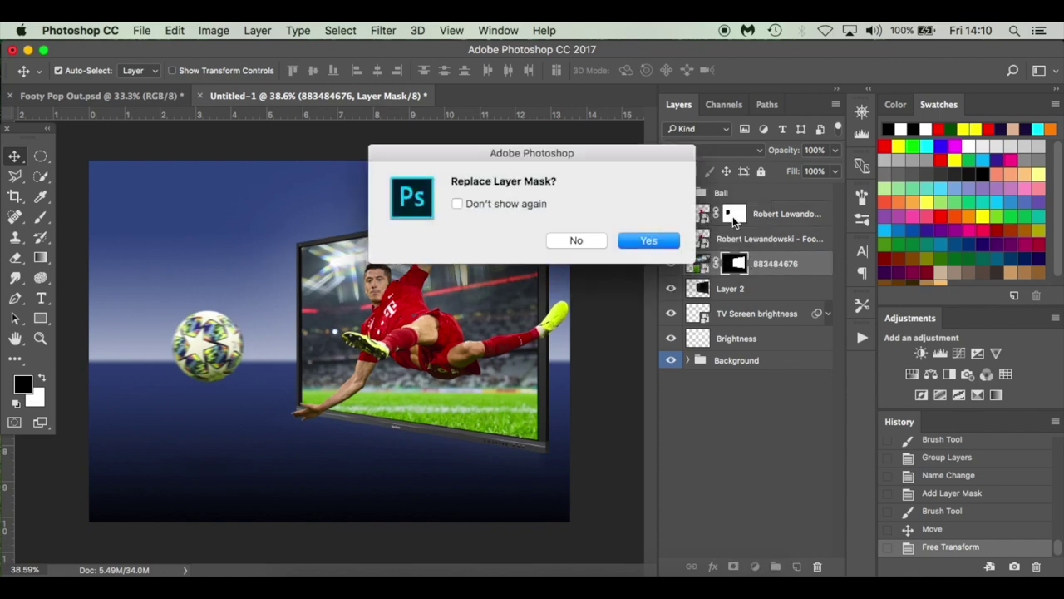
pyautogui.click(649, 241)
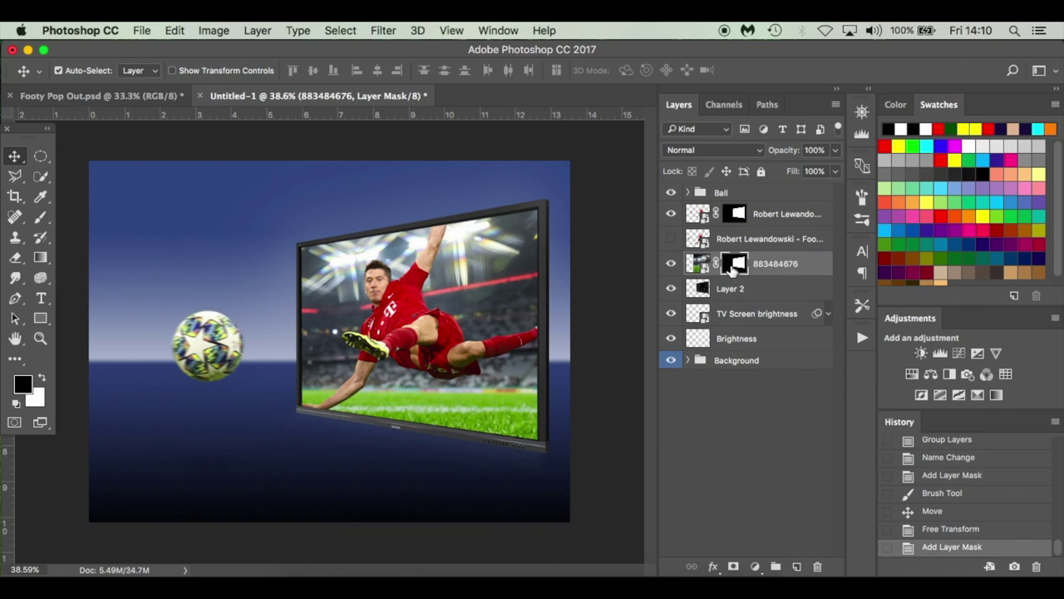
# Step: Paint white at 125 px on the player's mask to reveal his hand past the TV's lower-left edge
pyautogui.click(735, 214)
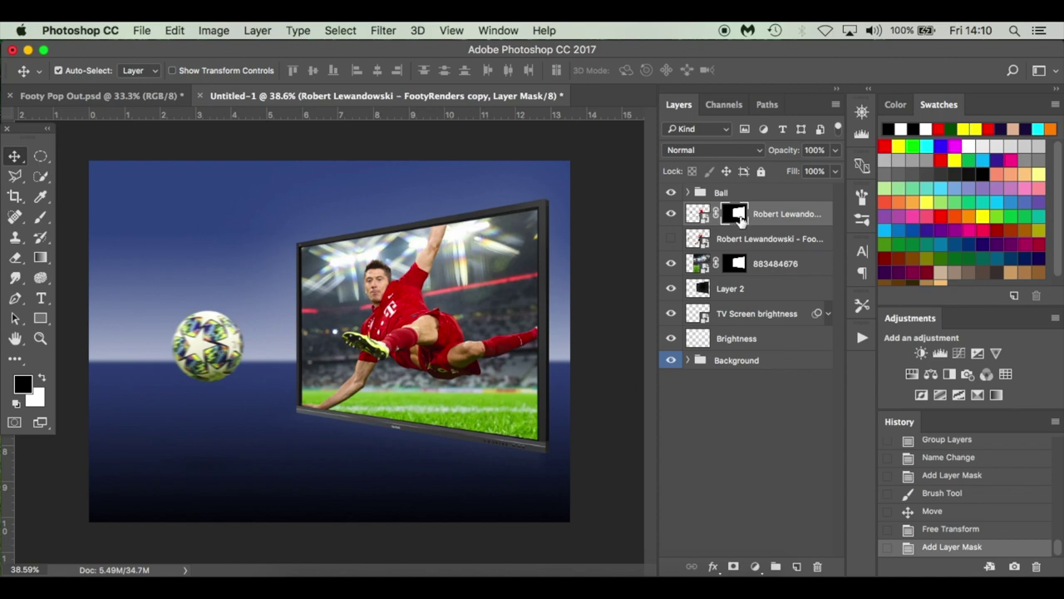
pyautogui.press('b')
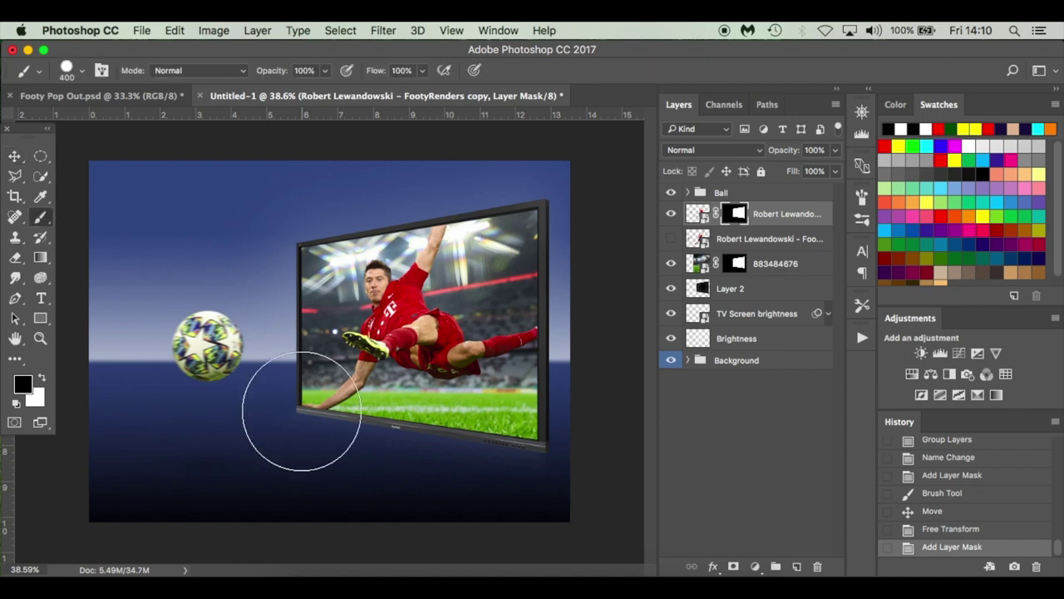
pyautogui.click(41, 380)
pyautogui.press('[')
pyautogui.press('[')
pyautogui.press('[')
pyautogui.press('[')
pyautogui.press('[')
pyautogui.press('[')
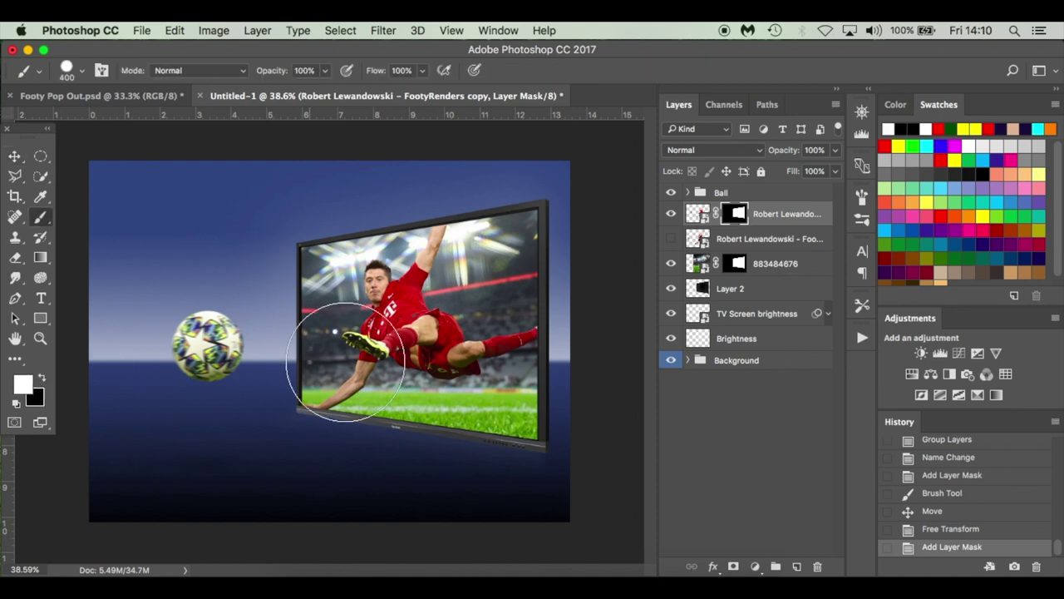
pyautogui.press('[')
pyautogui.moveTo(313, 409)
pyautogui.mouseDown()
pyautogui.moveTo(311, 419)
pyautogui.moveTo(283, 415)
pyautogui.moveTo(333, 417)
pyautogui.mouseUp()
pyautogui.press('v')
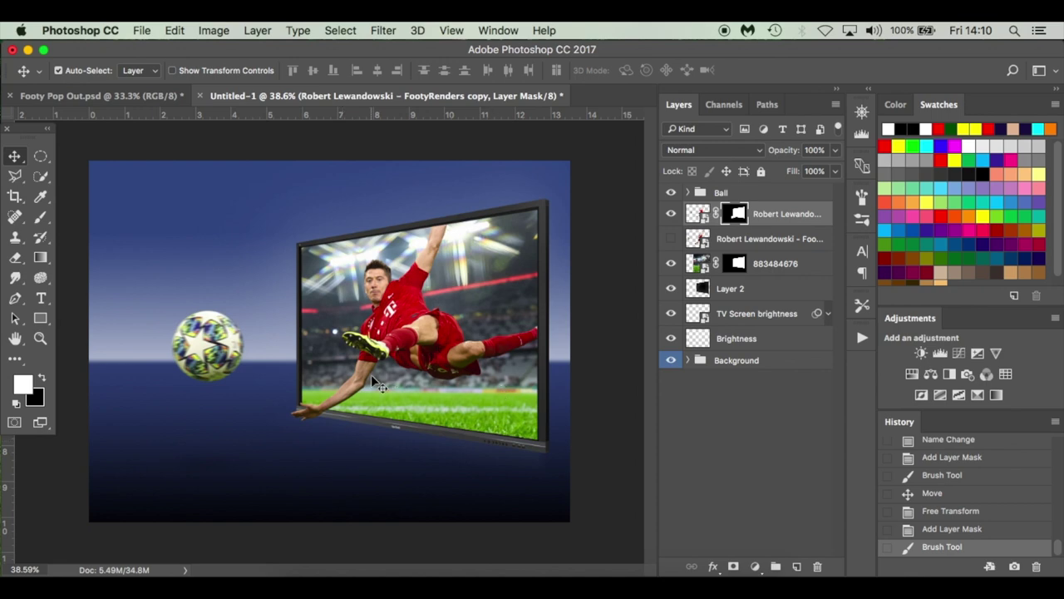
# Step: Show the hidden second Lewandowski copy, mask it, and paint black at 250 px over its left ball
pyautogui.click(770, 241)
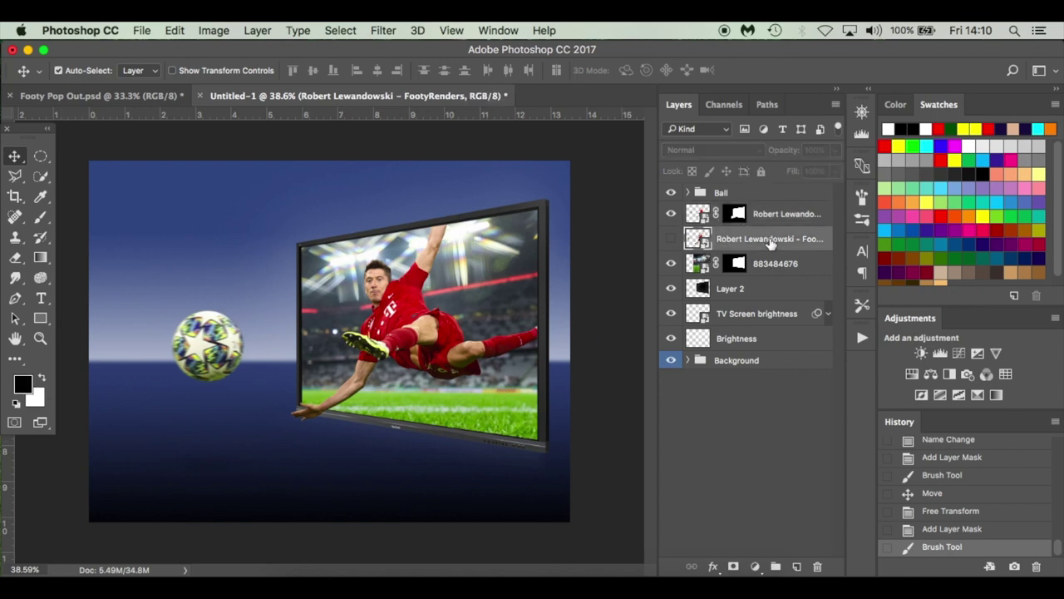
pyautogui.click(671, 239)
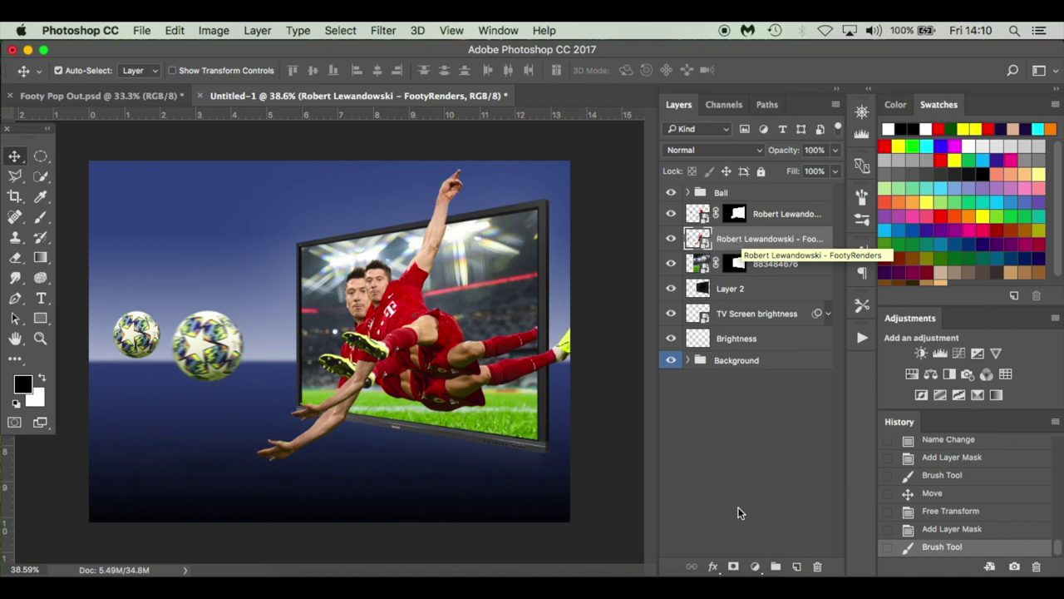
pyautogui.click(735, 569)
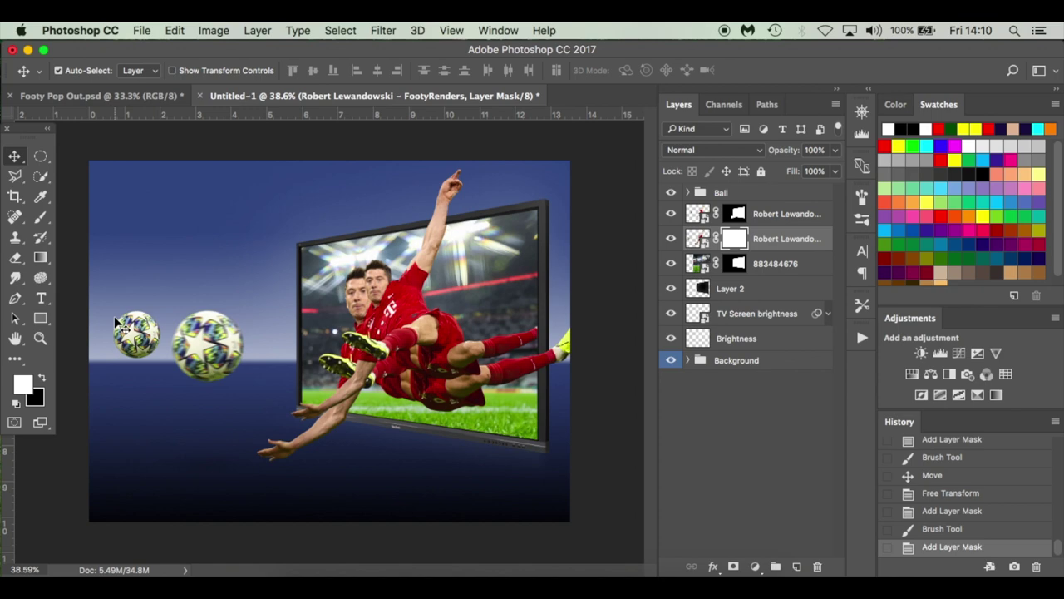
pyautogui.press('b')
pyautogui.press(']')
pyautogui.press(']')
pyautogui.press(']')
pyautogui.press(']')
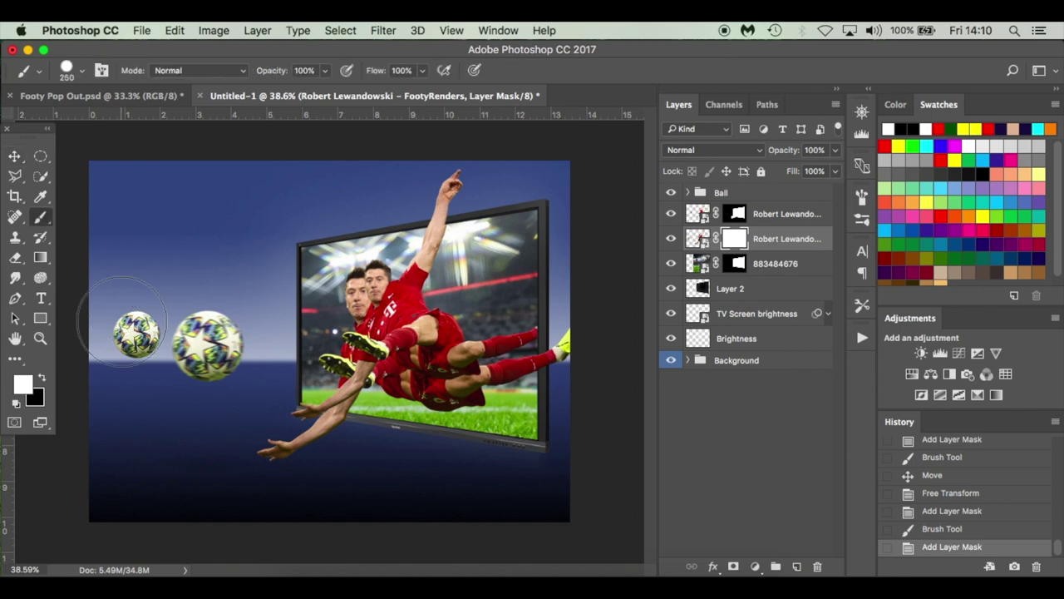
pyautogui.press('x')
pyautogui.click(124, 328)
pyautogui.press('v')
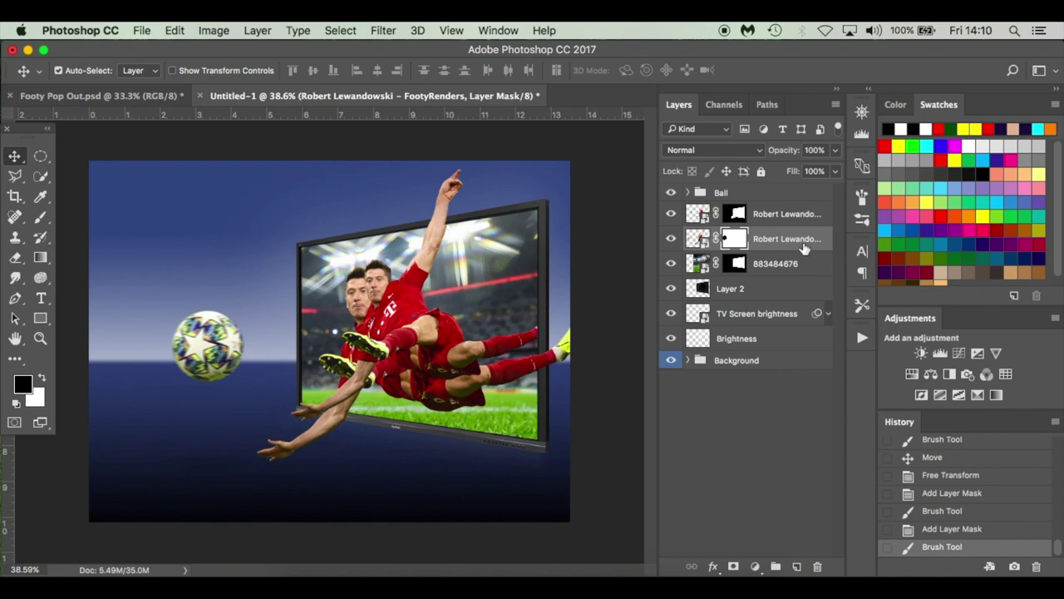
pyautogui.press('super+2')
# Step: Blacken the player copy with a Hue/Saturation smart filter at Lightness -100
pyautogui.click(203, 28)
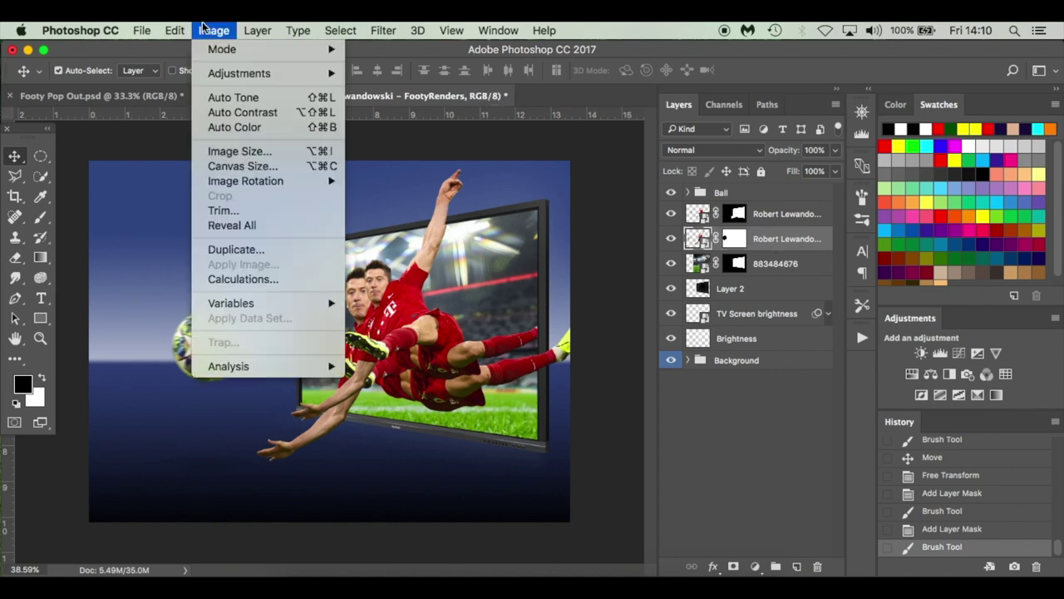
pyautogui.moveTo(224, 75)
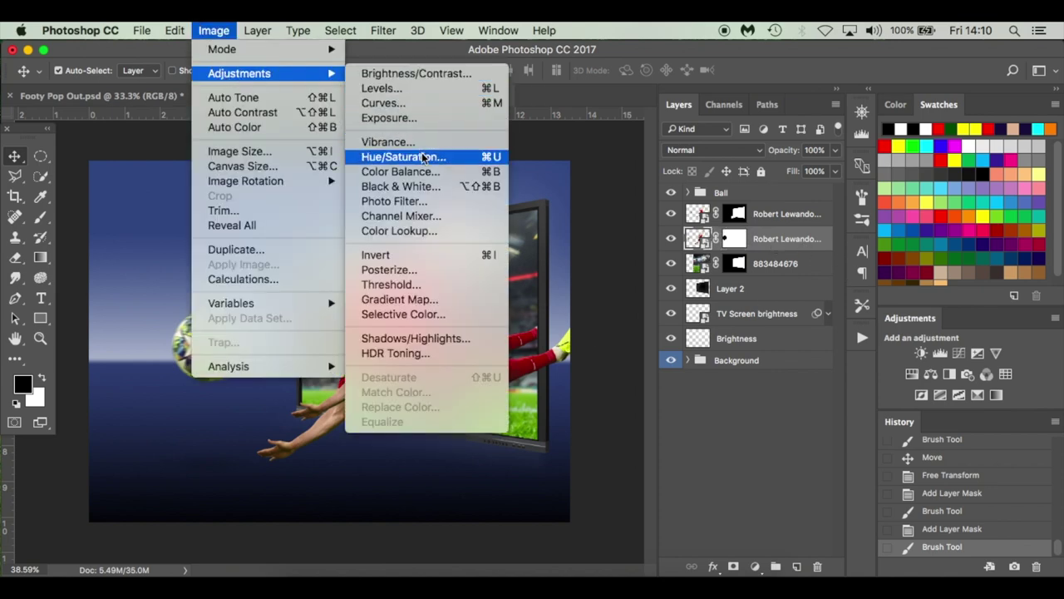
pyautogui.click(424, 158)
pyautogui.moveTo(494, 341); pyautogui.dragTo(376, 338)
pyautogui.click(665, 185)
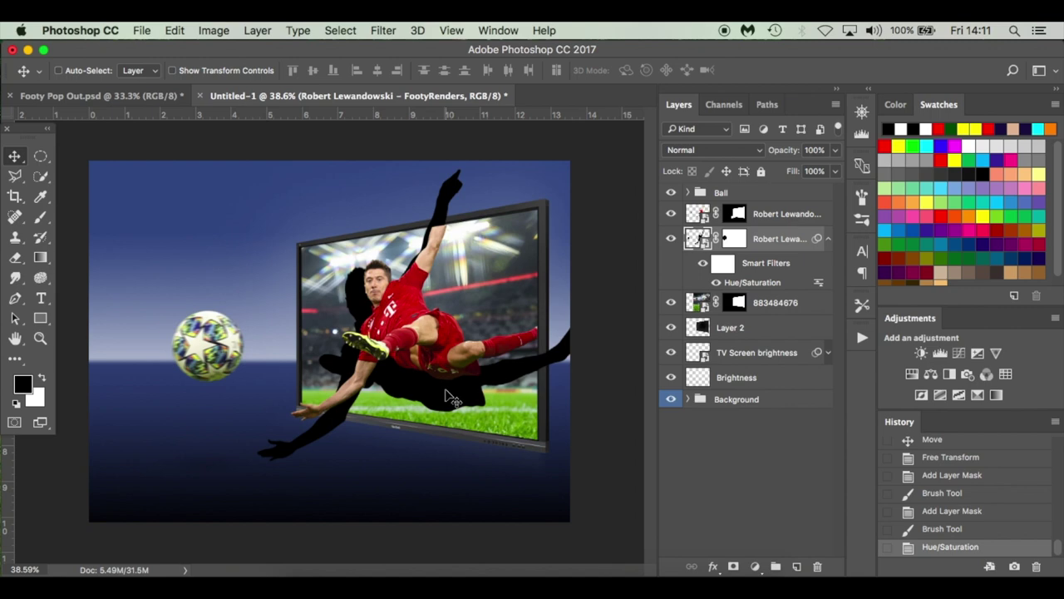
# Step: Squash the black player copy flat vertically with Free Transform to form the floor shadow
pyautogui.press('super+t')
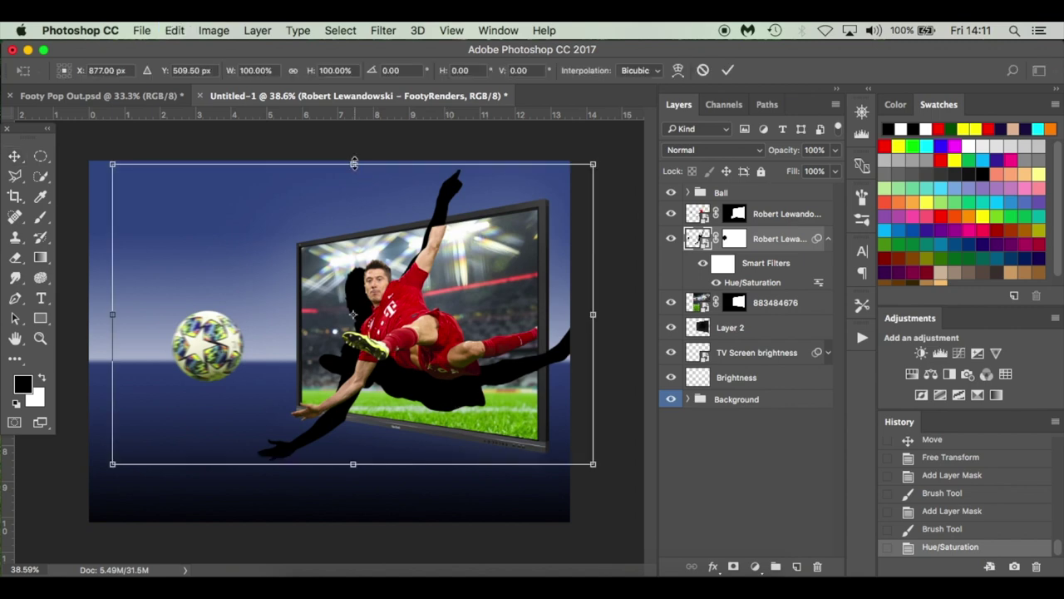
pyautogui.moveTo(353, 164); pyautogui.dragTo(373, 406)
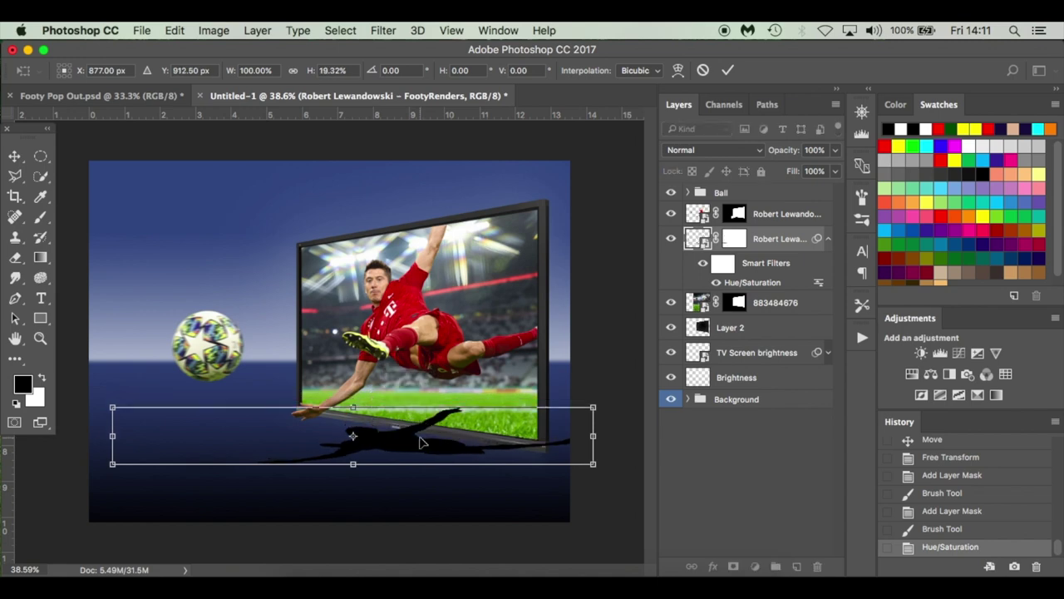
pyautogui.press('Return')
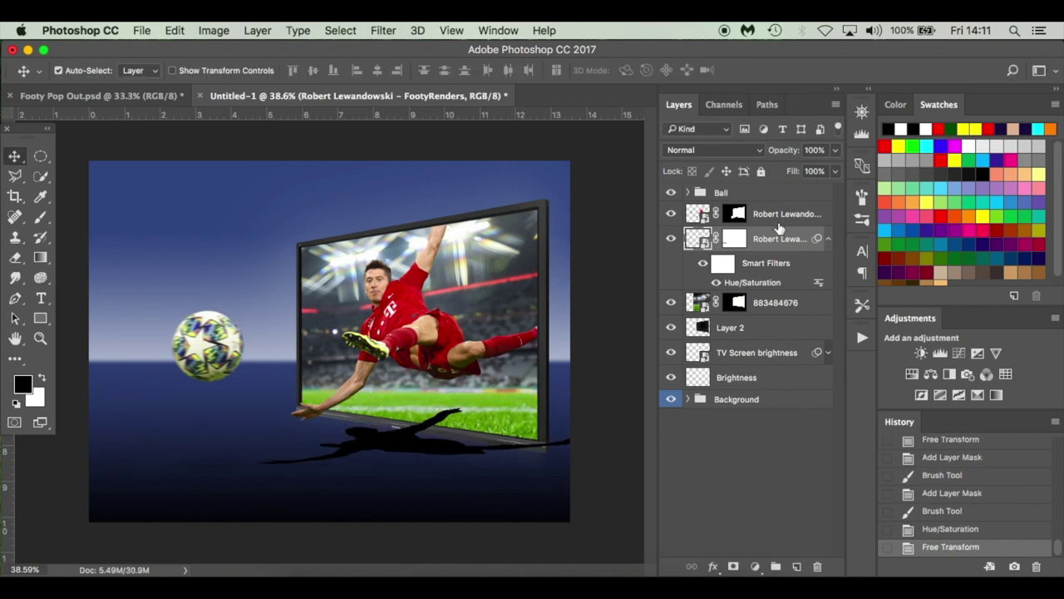
# Step: Move the shadow layer below TV Screen brightness and slide it up under the TV's bottom edge
pyautogui.click(828, 240)
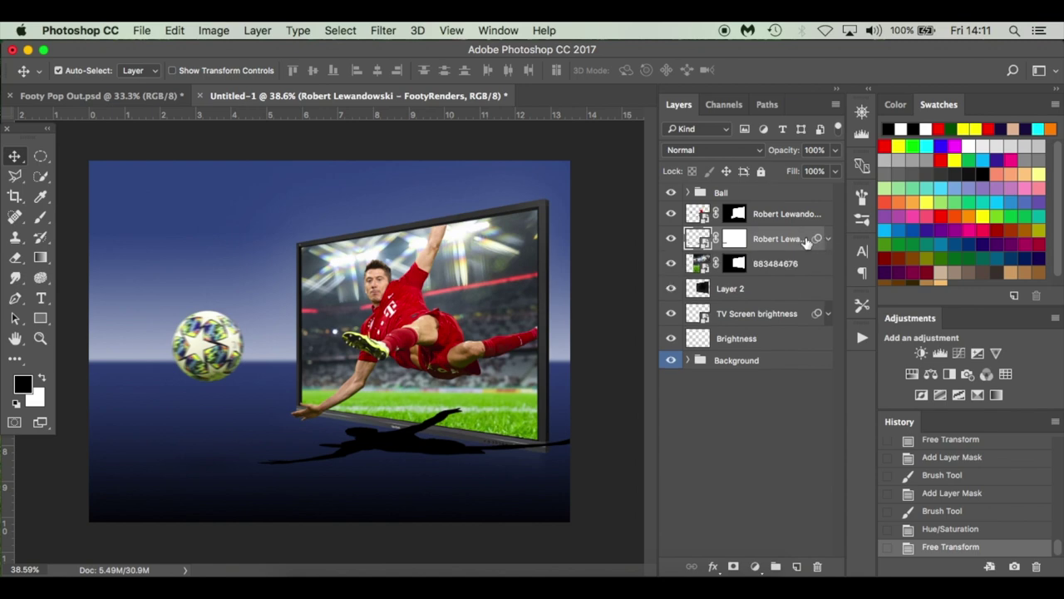
pyautogui.moveTo(794, 241); pyautogui.dragTo(776, 339)
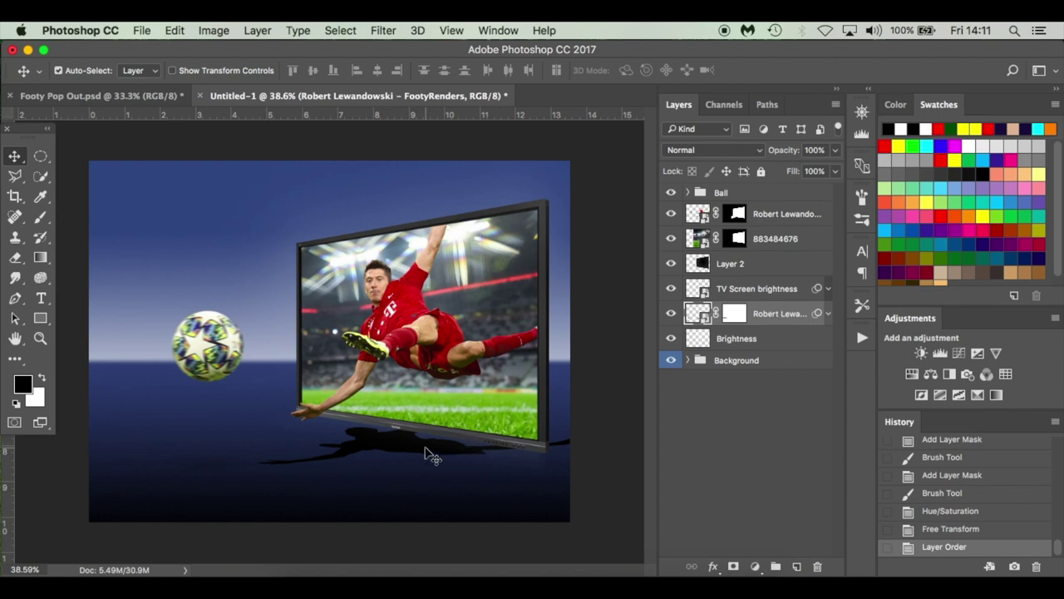
pyautogui.moveTo(425, 452); pyautogui.dragTo(455, 428)
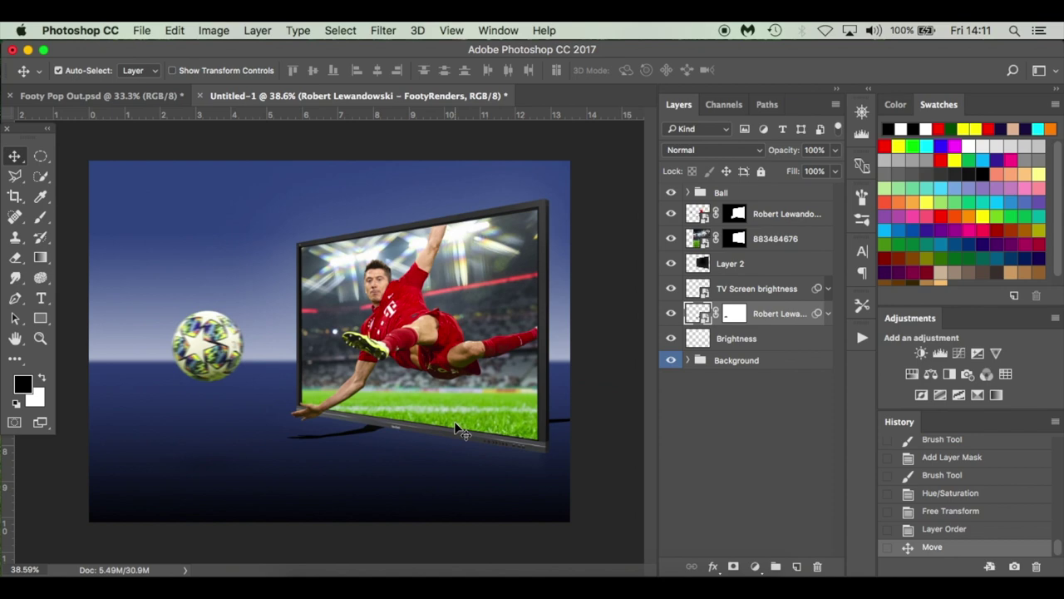
# Step: Mask away the part of the shadow poking past the TV's bottom-right corner
pyautogui.click(736, 316)
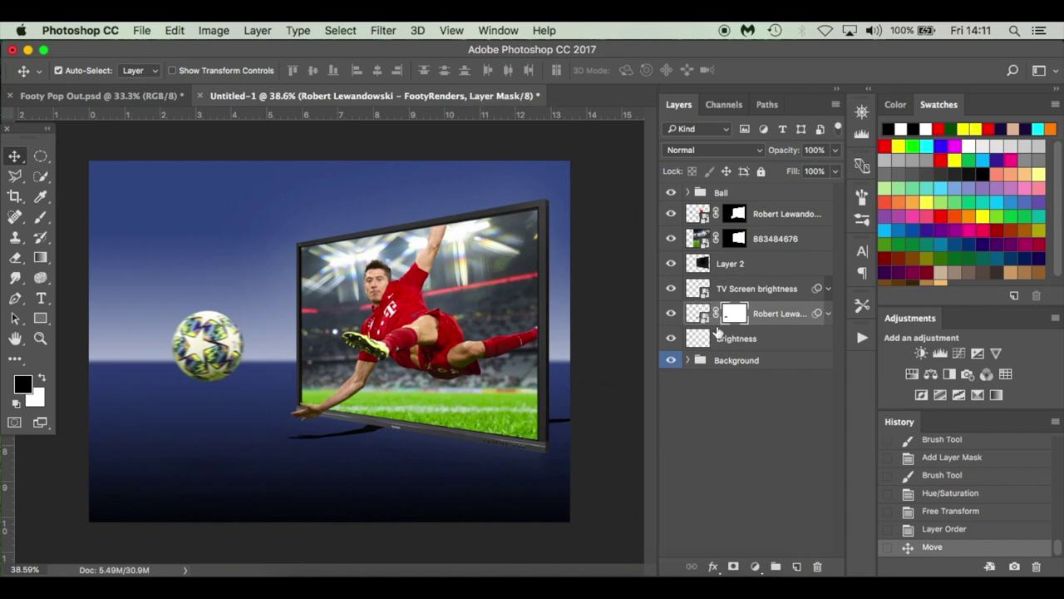
pyautogui.press('b')
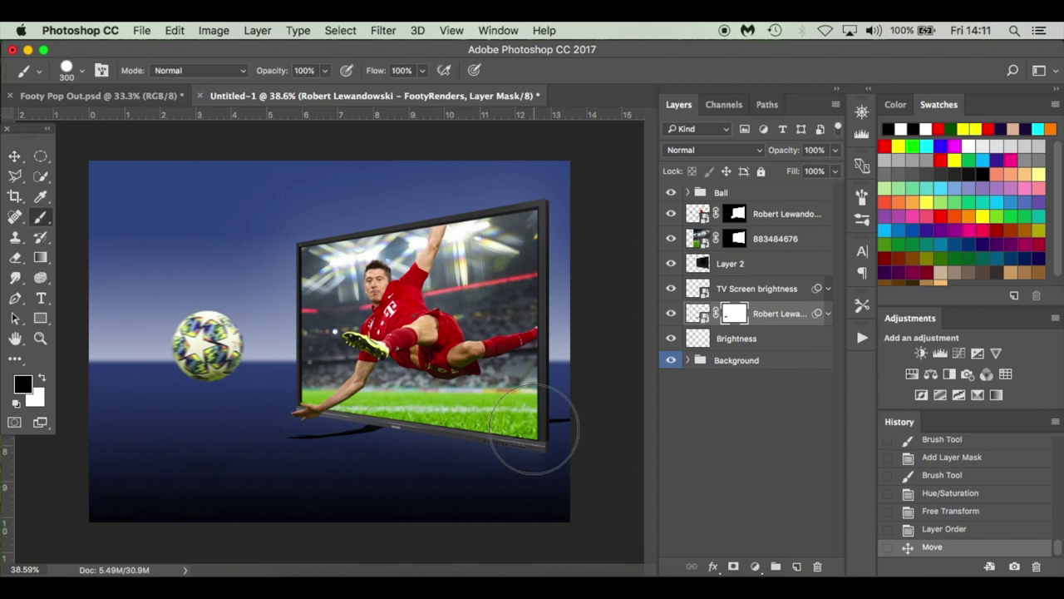
pyautogui.moveTo(561, 422); pyautogui.dragTo(573, 418)
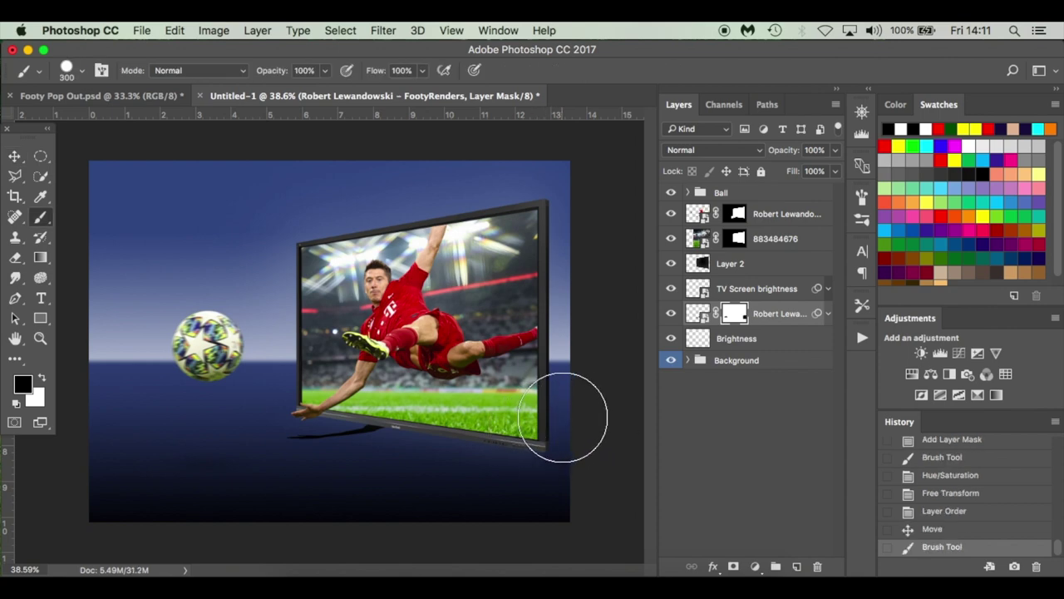
pyautogui.press('v')
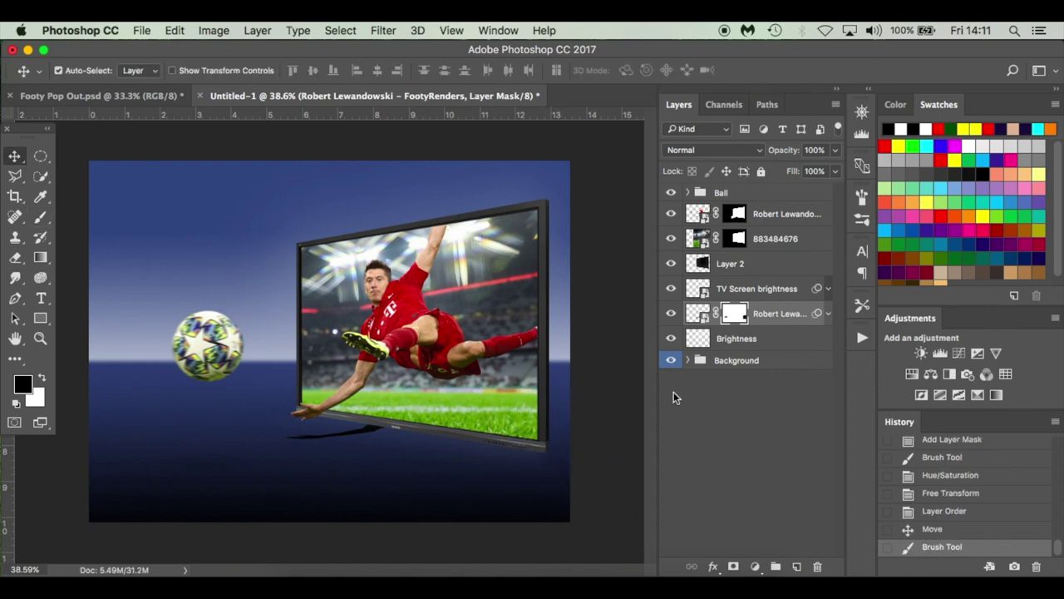
# Step: Convert the shadow to a smart object, apply a 10-pixel Gaussian Blur, and set Fill to 61%
pyautogui.rightClick(785, 314)
pyautogui.click(855, 448)
pyautogui.click(384, 31)
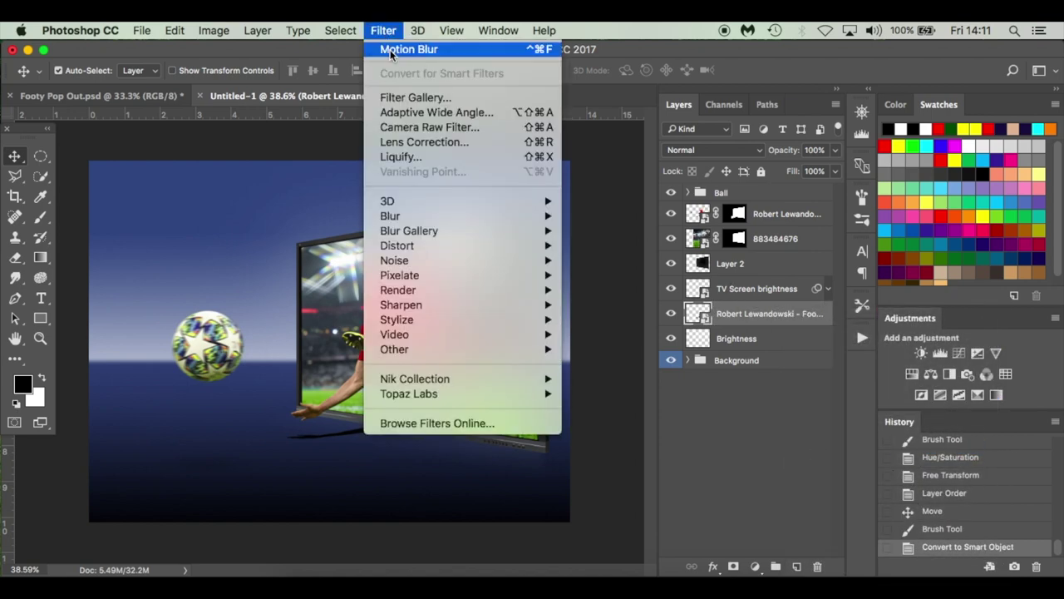
pyautogui.moveTo(450, 214)
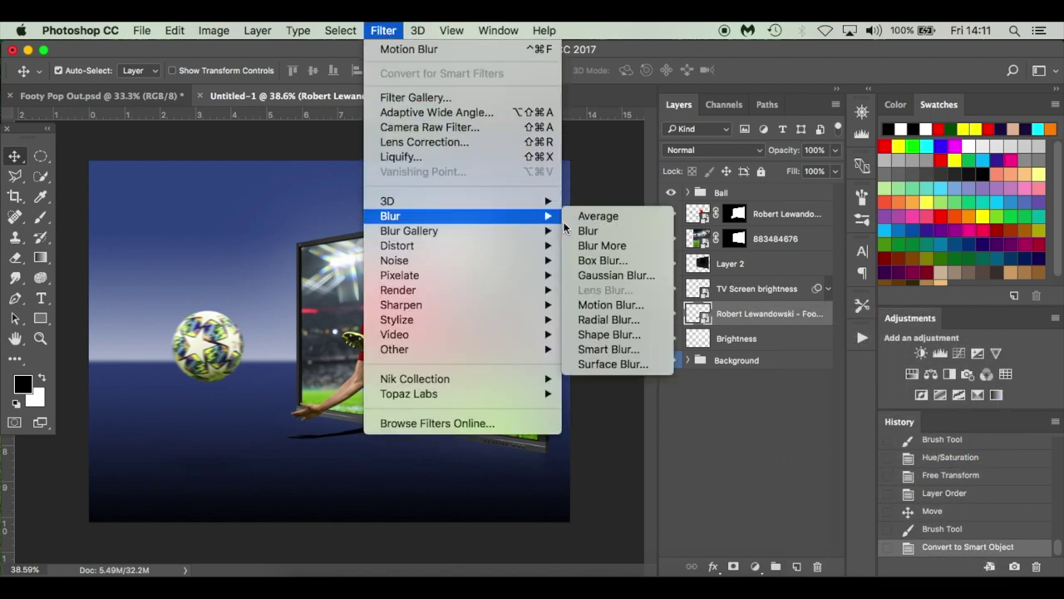
pyautogui.click(632, 275)
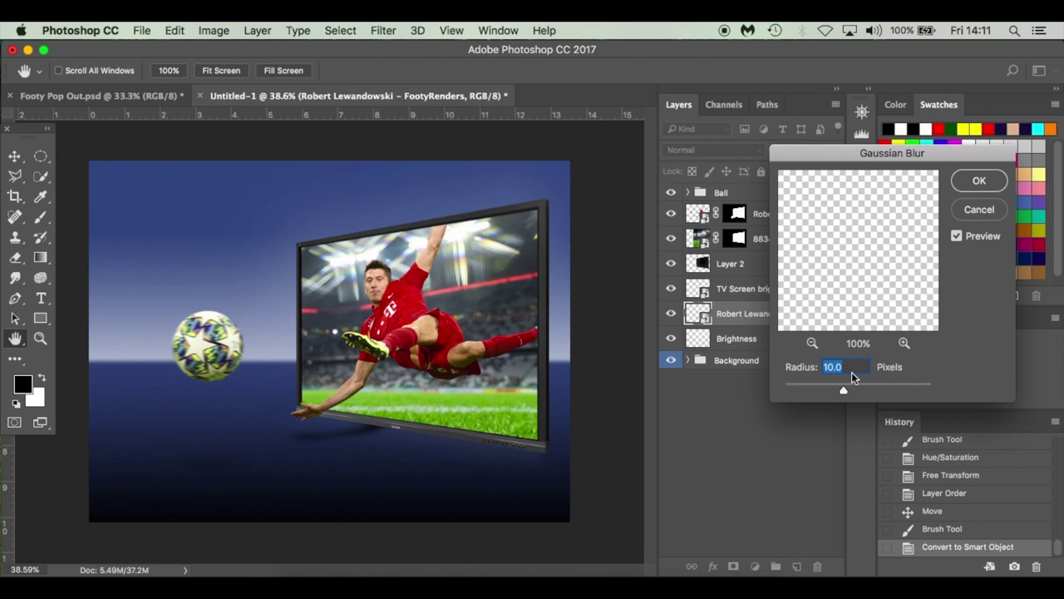
pyautogui.click(980, 181)
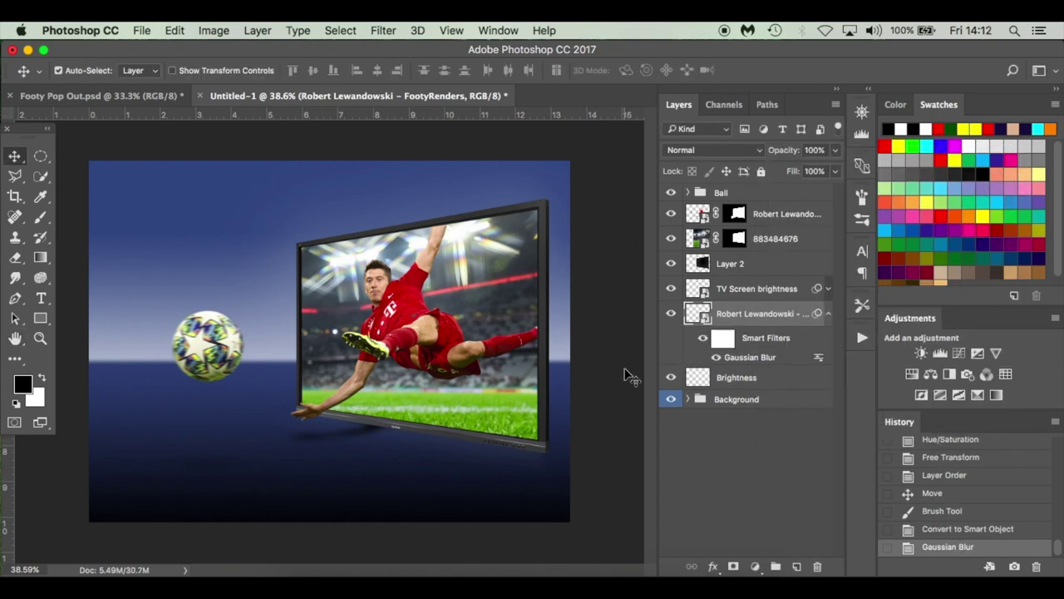
pyautogui.moveTo(793, 176); pyautogui.dragTo(787, 175)
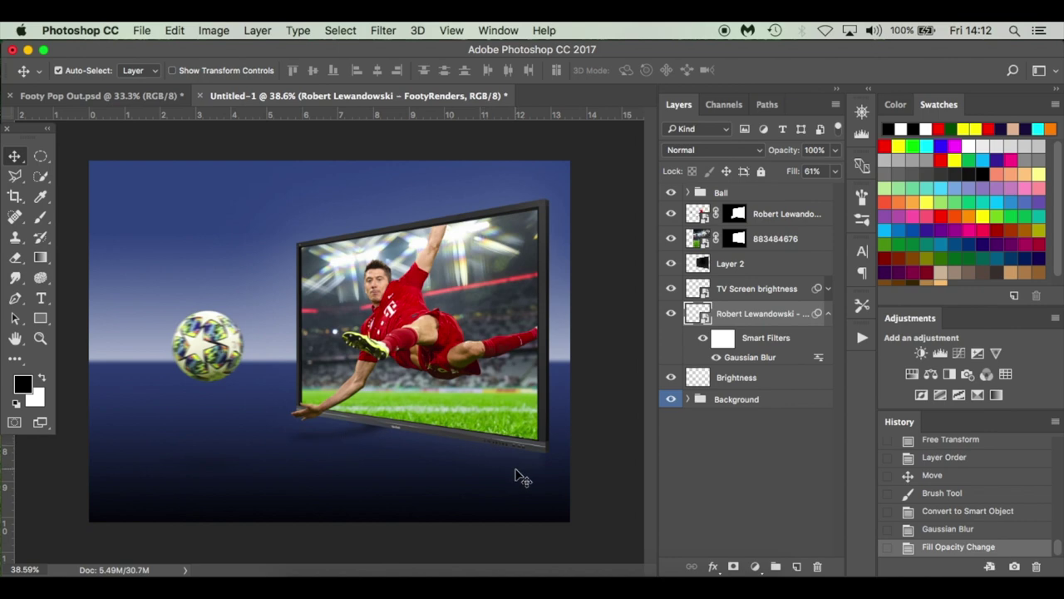
# Step: Merge all visible layers into a new top Layer 3 and convert it to a smart object
pyautogui.click(828, 313)
pyautogui.click(801, 198)
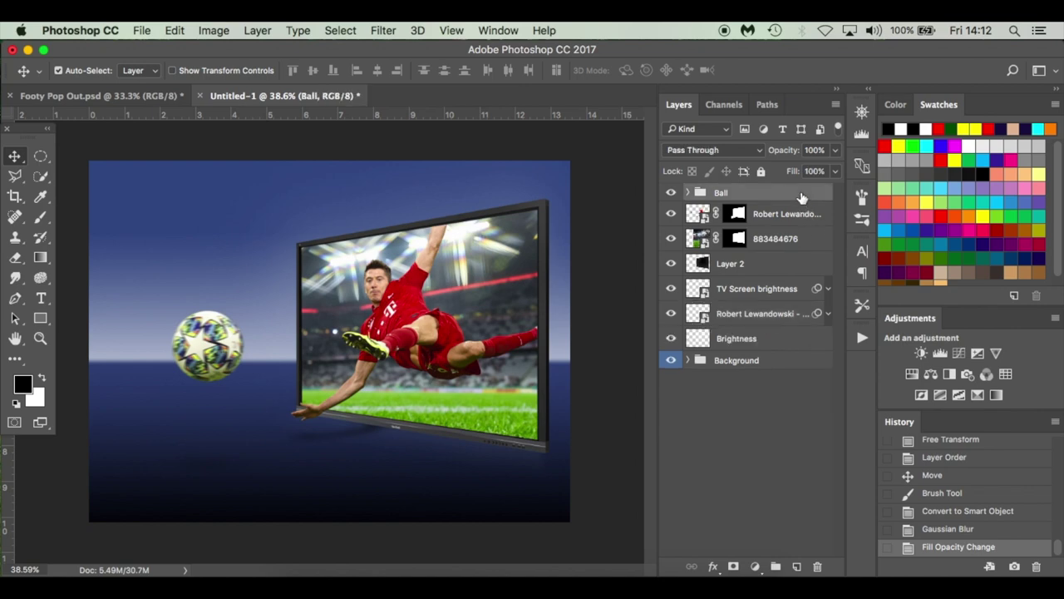
pyautogui.press('super')
pyautogui.press('super+alt+shift+e')
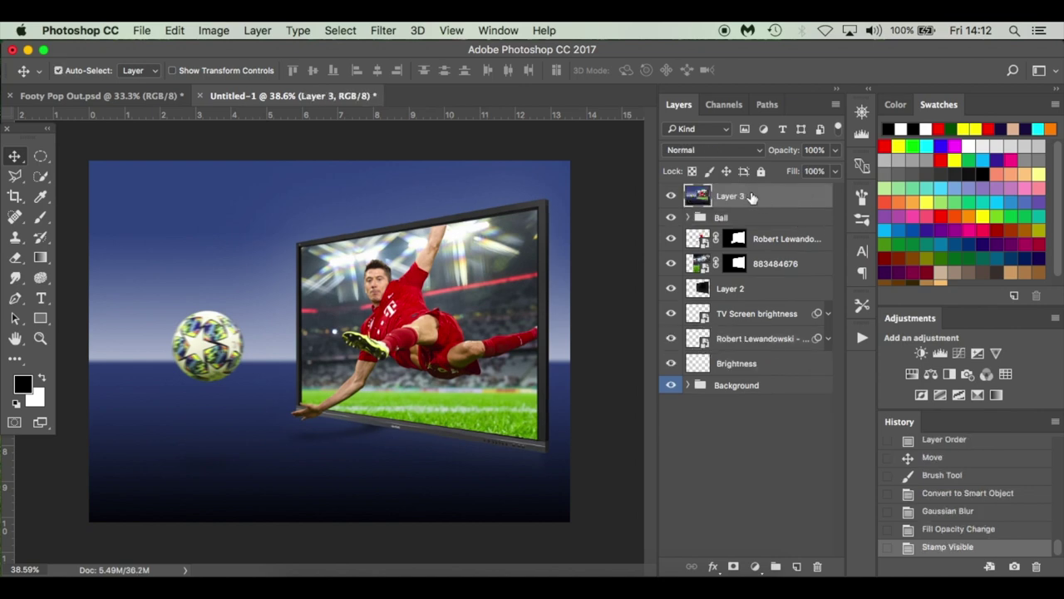
pyautogui.rightClick(773, 197)
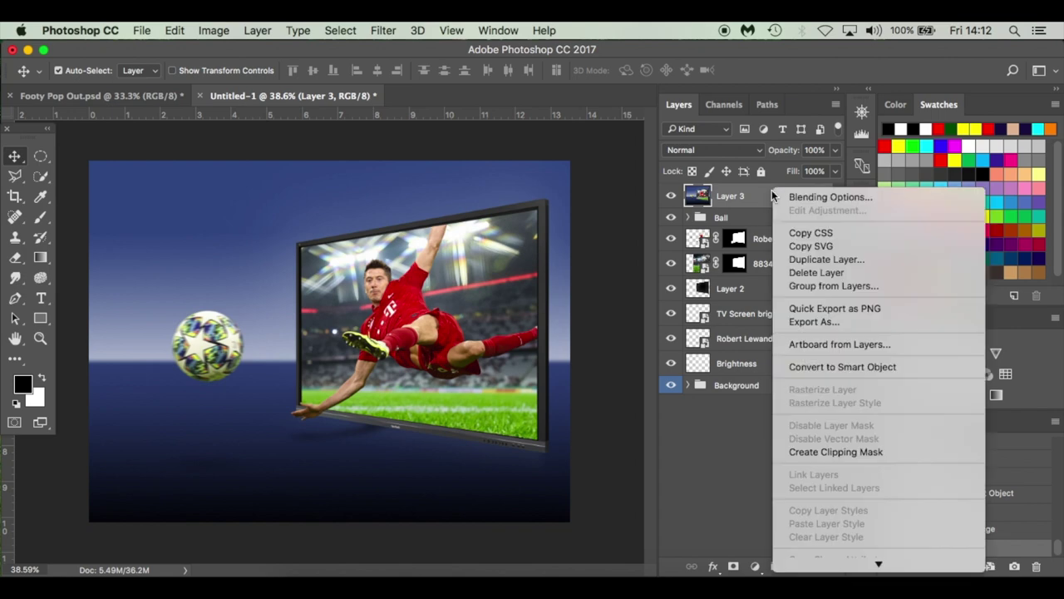
pyautogui.click(814, 366)
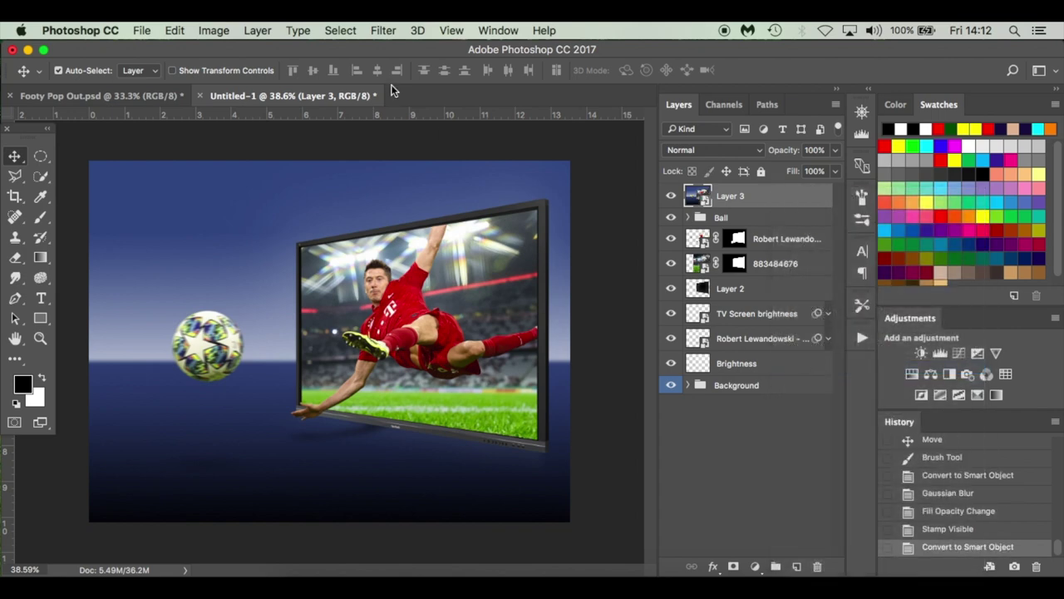
# Step: In the Camera Raw Filter set Temperature and Tint -15, Exposure -0.60, Contrast +16, Highlights -58
pyautogui.click(387, 34)
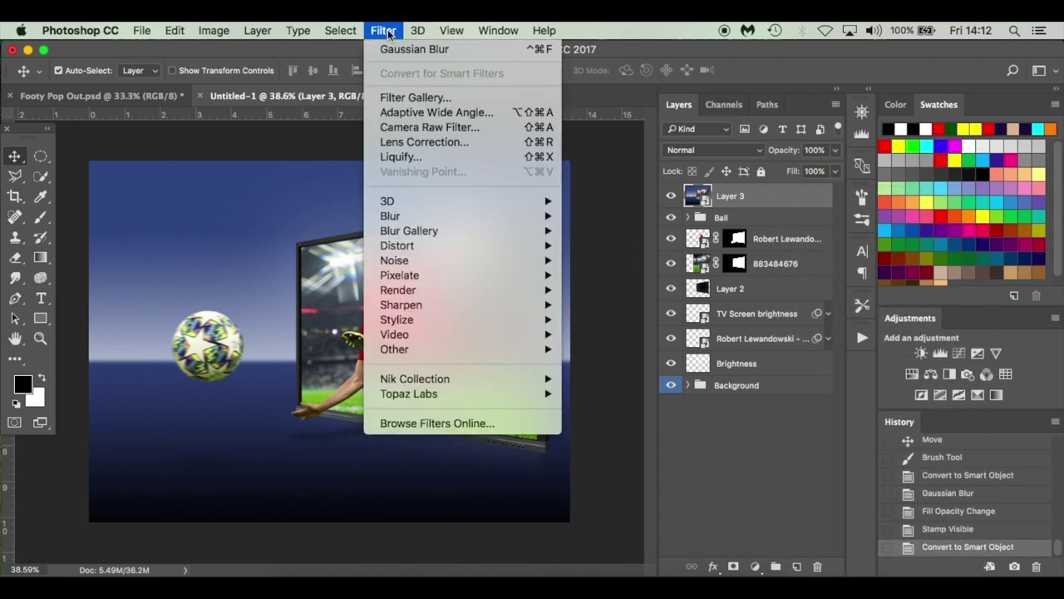
pyautogui.click(455, 131)
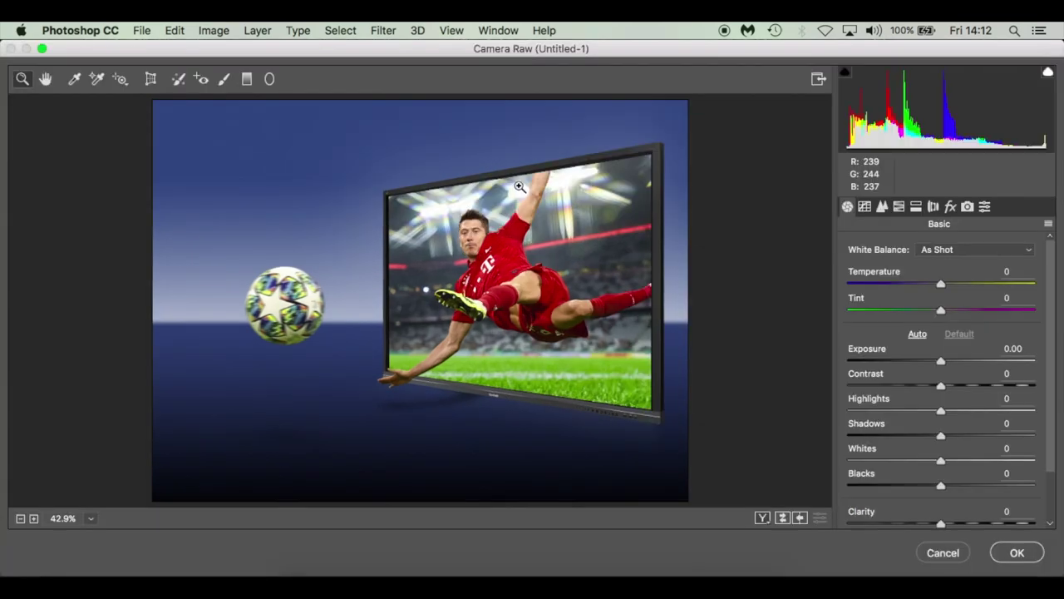
pyautogui.click(940, 286)
pyautogui.moveTo(940, 286); pyautogui.dragTo(929, 314)
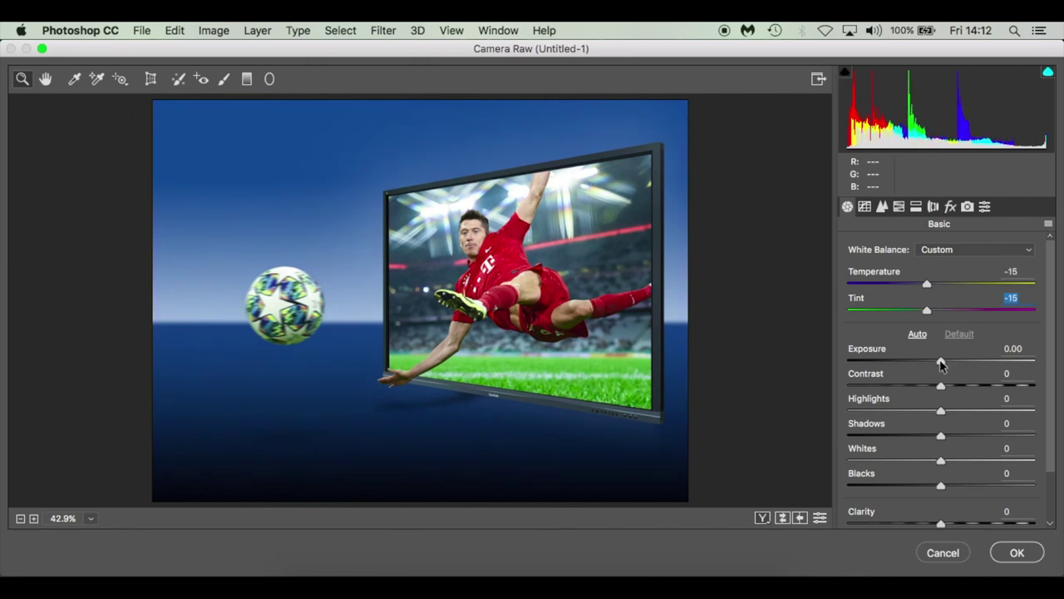
pyautogui.moveTo(941, 362); pyautogui.dragTo(930, 363)
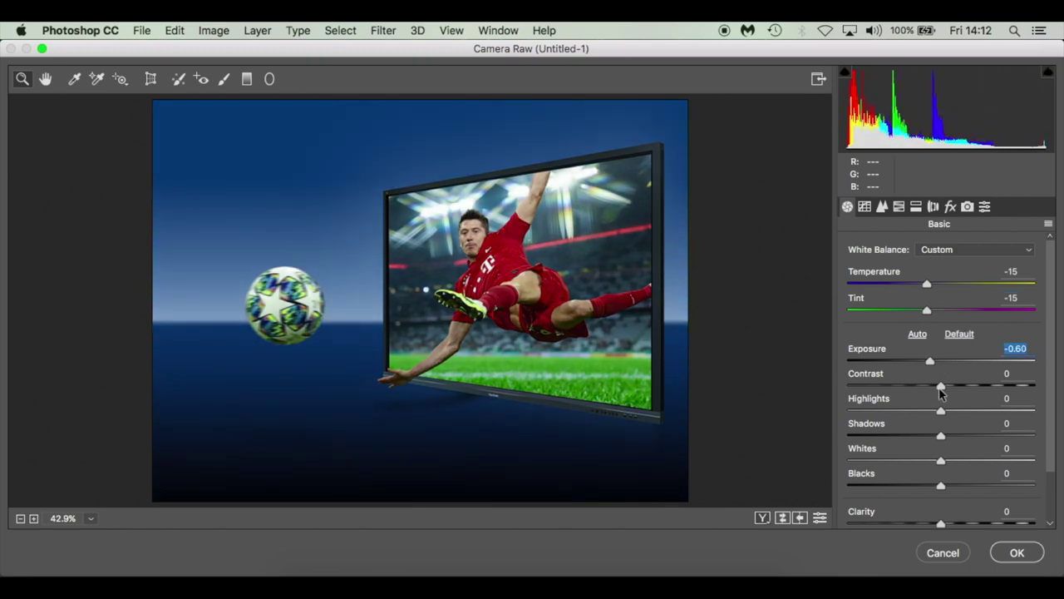
pyautogui.moveTo(940, 390); pyautogui.dragTo(956, 387)
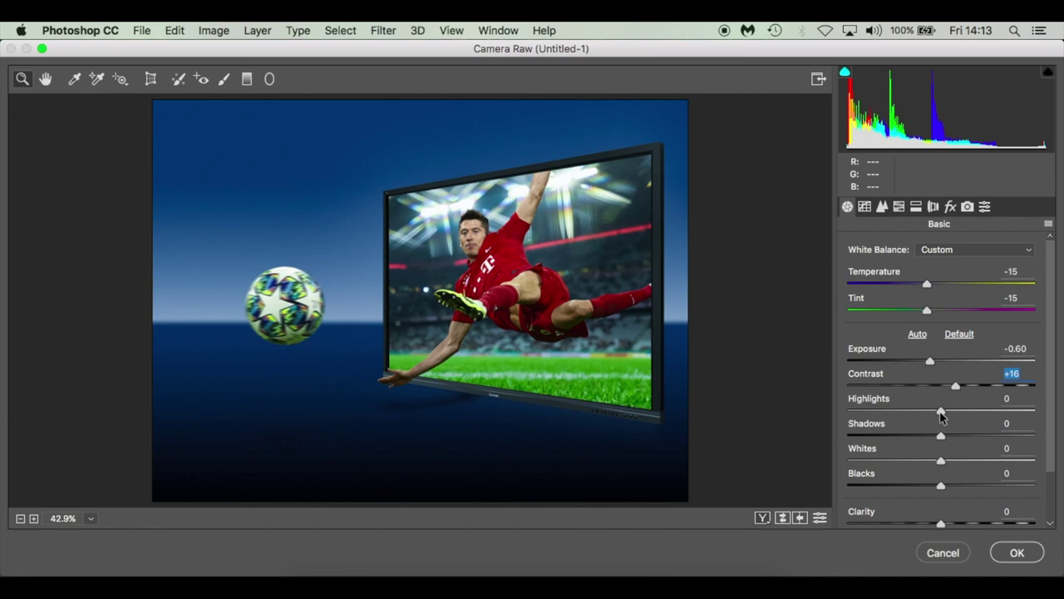
pyautogui.moveTo(940, 413); pyautogui.dragTo(888, 416)
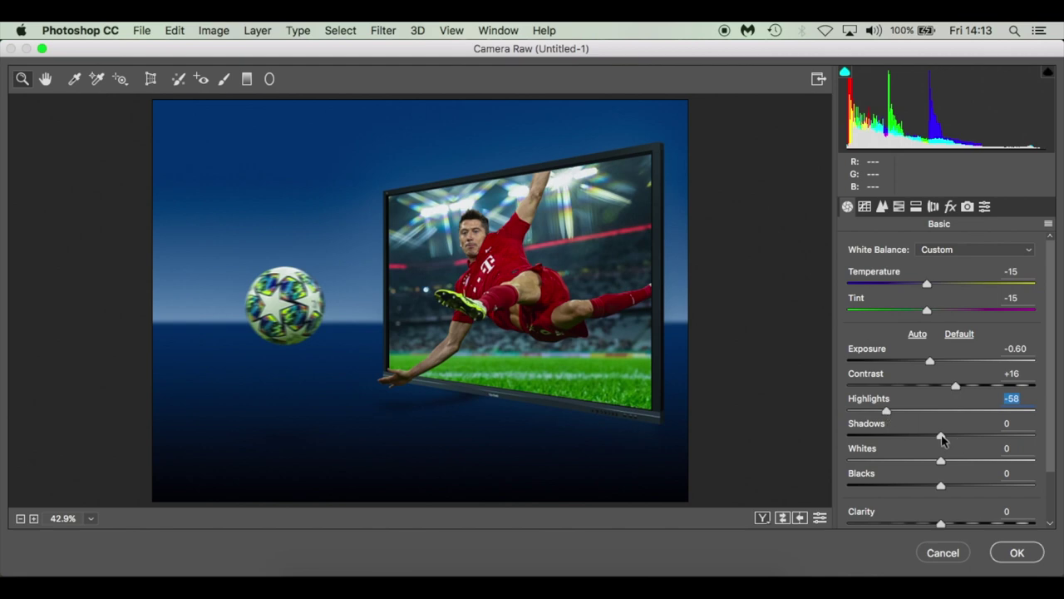
# Step: Set Shadows +58, Whites +50, Blacks -39, Clarity +37, Vibrance +10, Saturation +6, then apply the grade
pyautogui.moveTo(941, 436); pyautogui.dragTo(996, 438)
pyautogui.scroll(-2, 950, 437)
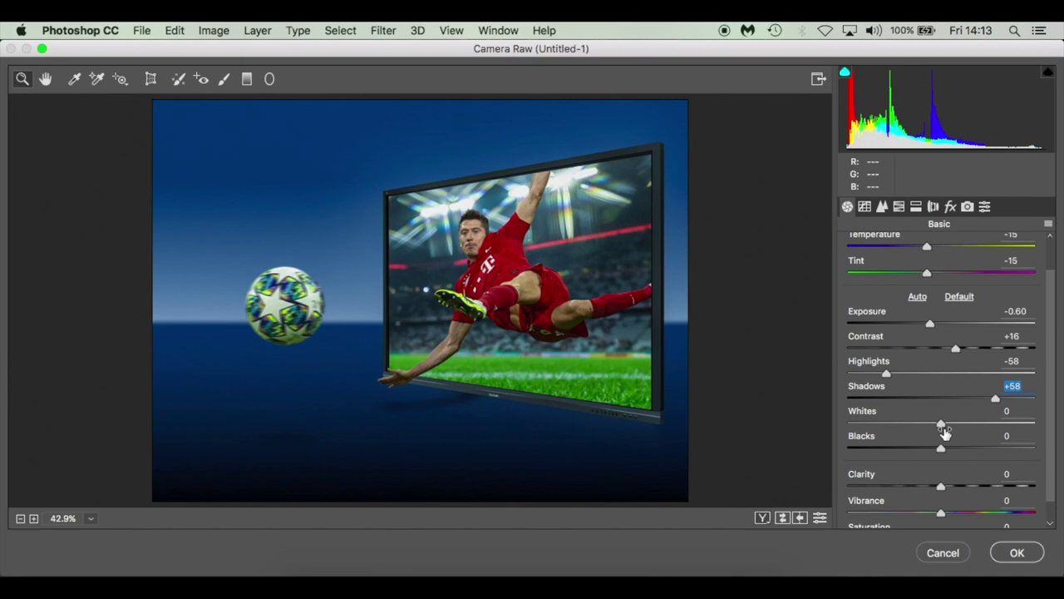
pyautogui.moveTo(942, 426); pyautogui.dragTo(987, 425)
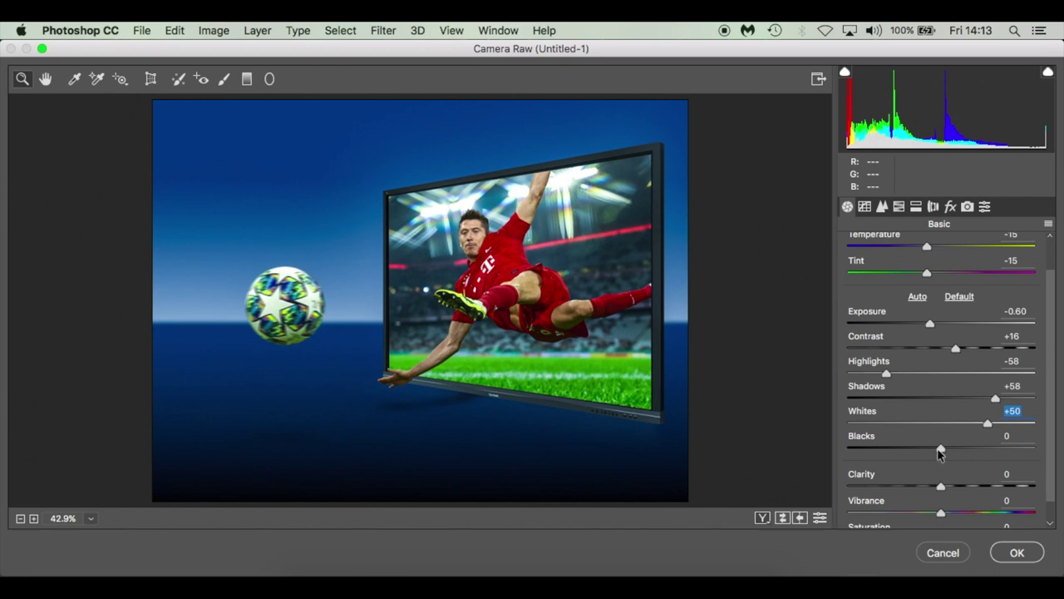
pyautogui.moveTo(941, 451); pyautogui.dragTo(904, 455)
pyautogui.scroll(-1, 956, 439)
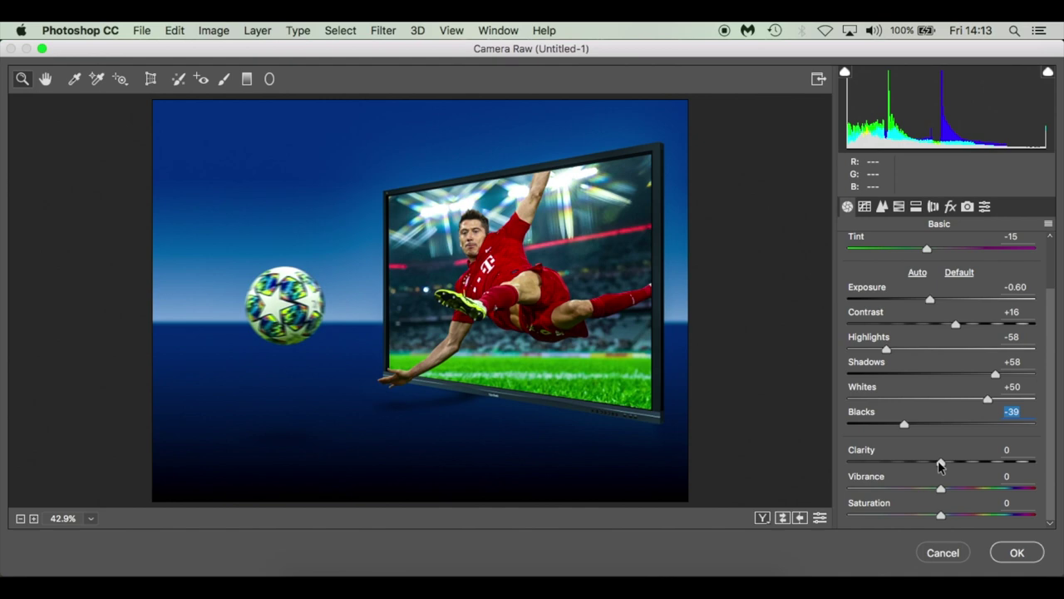
pyautogui.moveTo(940, 463); pyautogui.dragTo(975, 468)
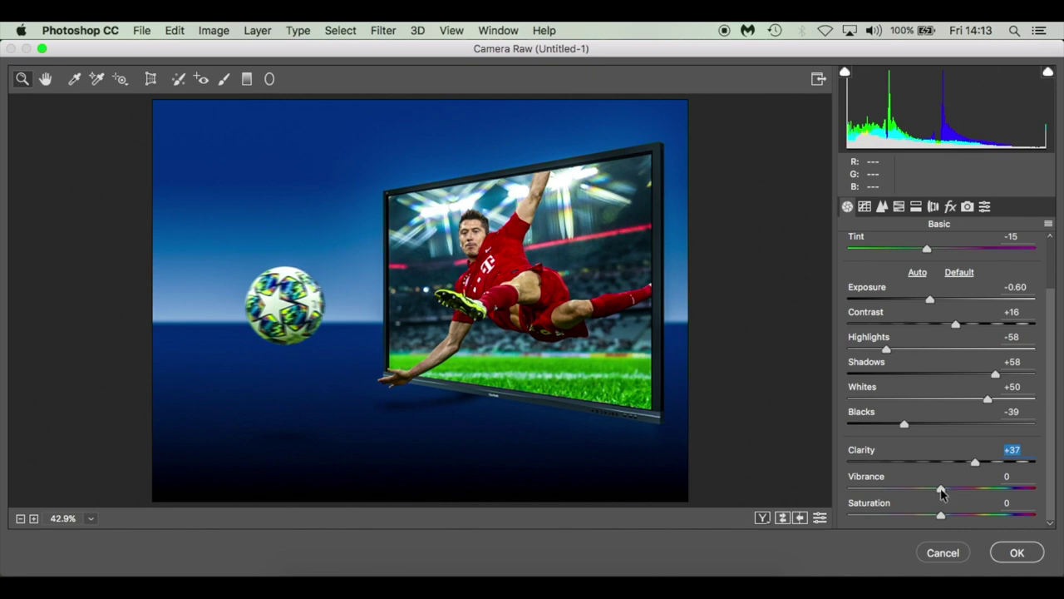
pyautogui.moveTo(942, 490); pyautogui.dragTo(950, 488)
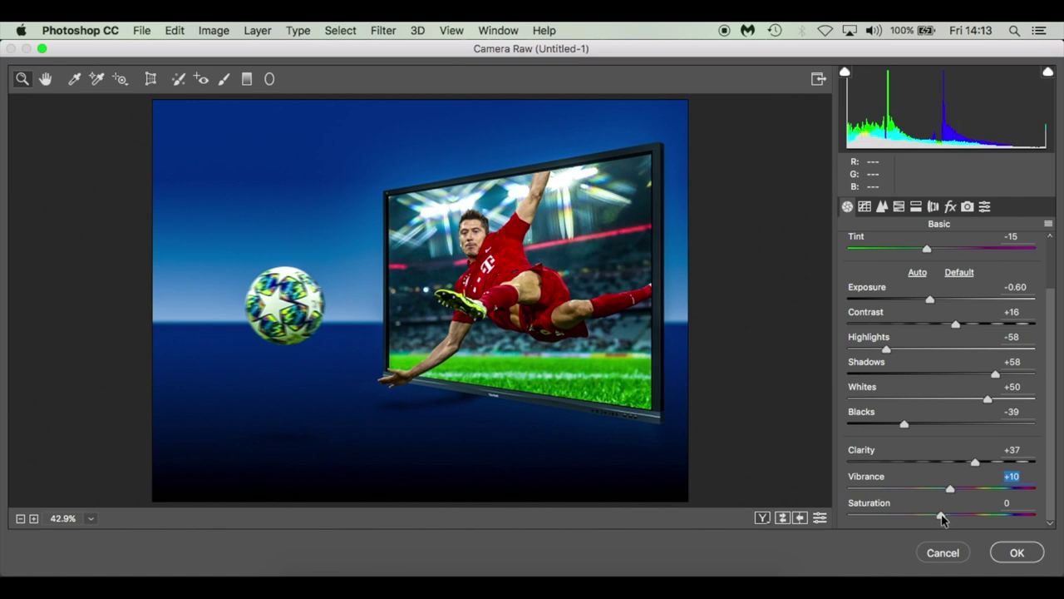
pyautogui.moveTo(943, 517); pyautogui.dragTo(949, 518)
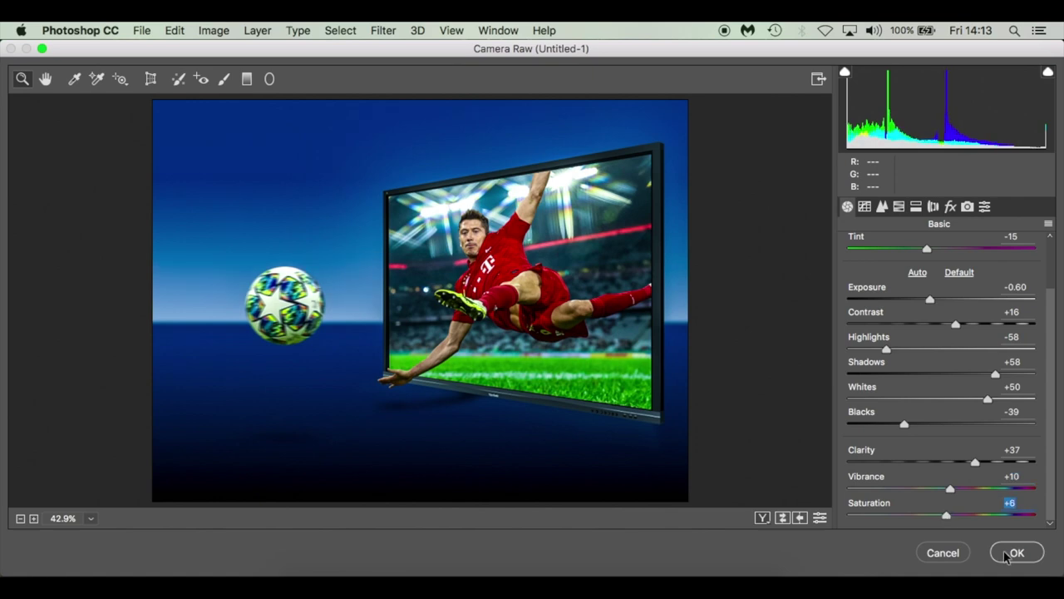
pyautogui.click(1015, 553)
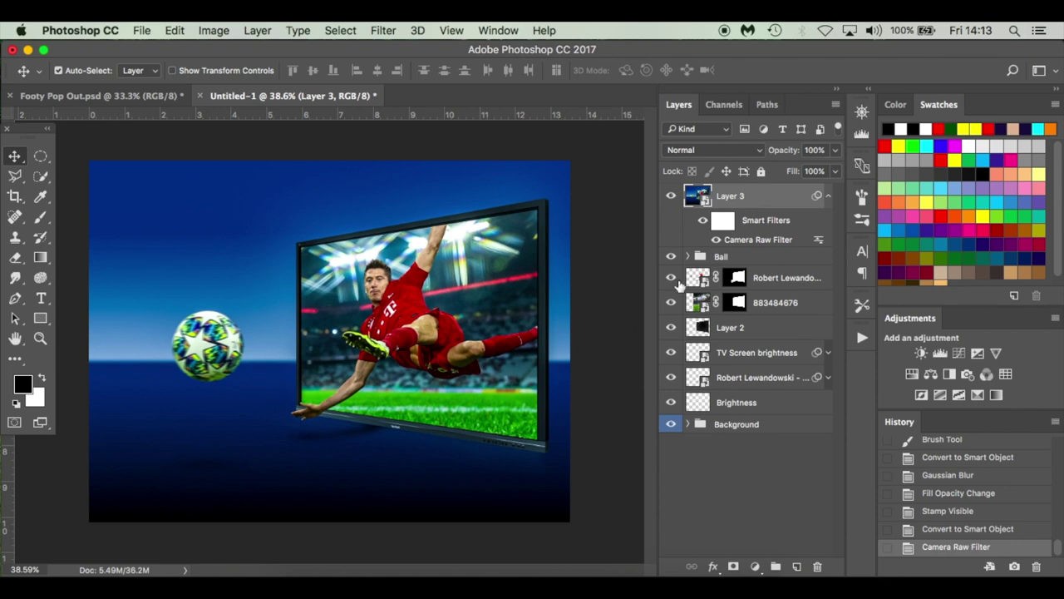